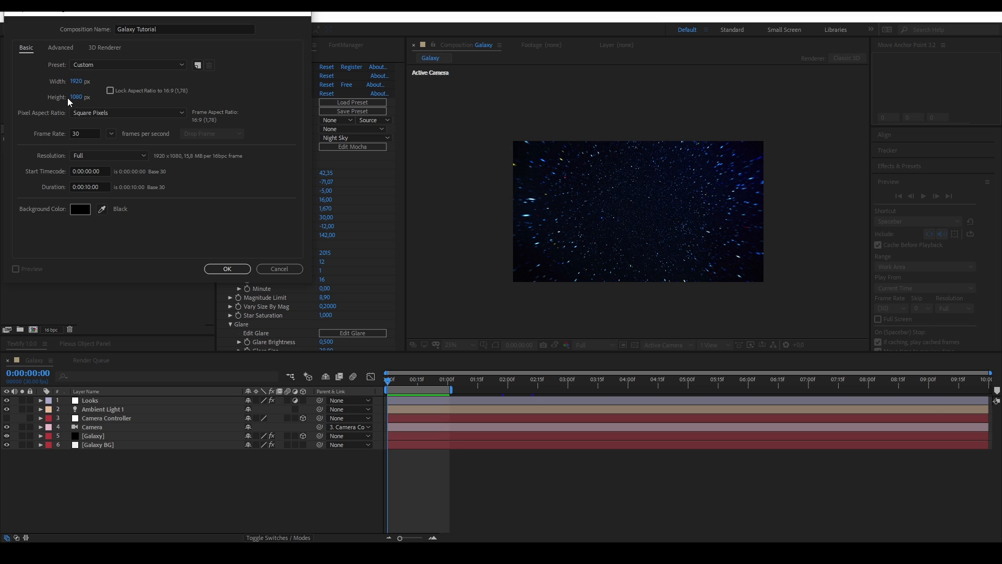
Step: Create the Galaxy Tutorial composition at 1920 x 1080 px, 30 frames per second and a duration of 0:00:10:00
left_click(78, 134)
left_click(57, 137)
left_click(86, 187)
left_click(170, 238)
left_click(236, 269)
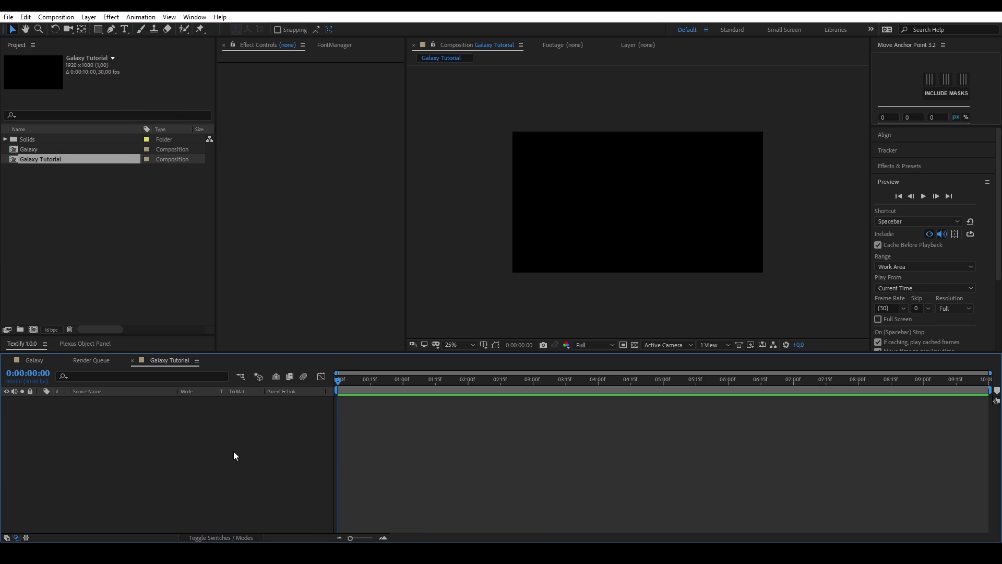
Step: Add a two-node camera with the 15mm preset, named Camera, to the Galaxy Tutorial composition
right_click(240, 443)
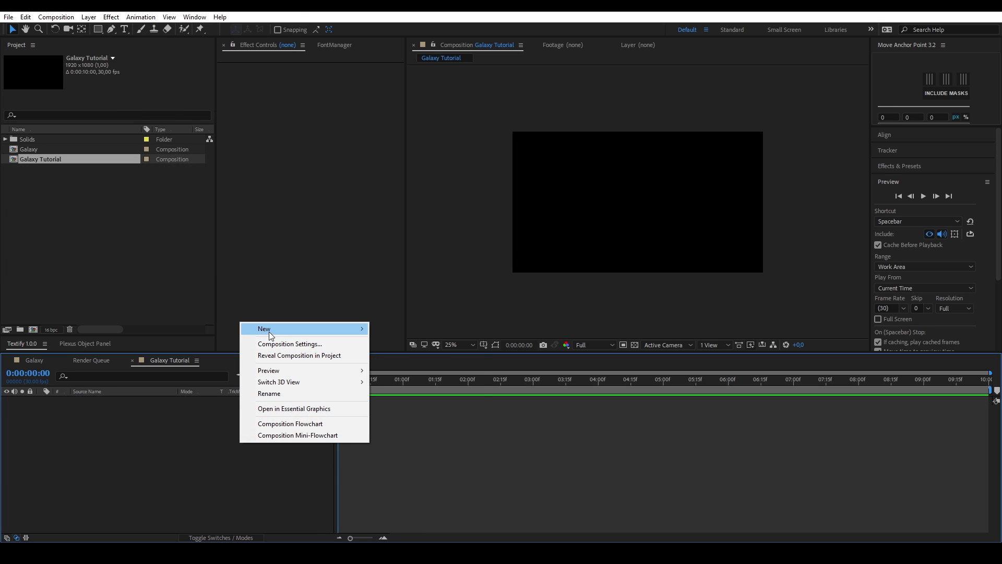
mouse_move(268, 331)
left_click(380, 378)
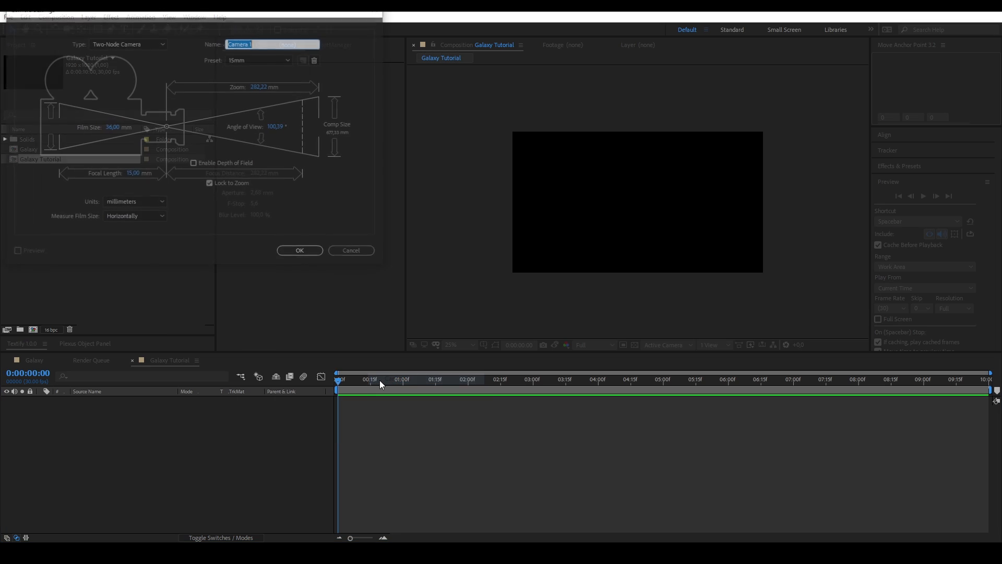
left_click(270, 44)
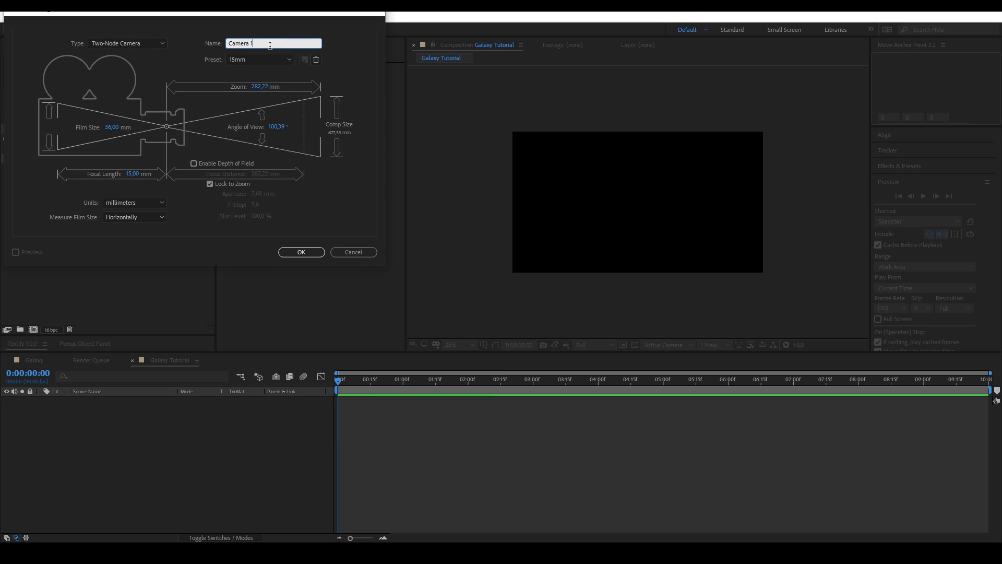
left_click(307, 255)
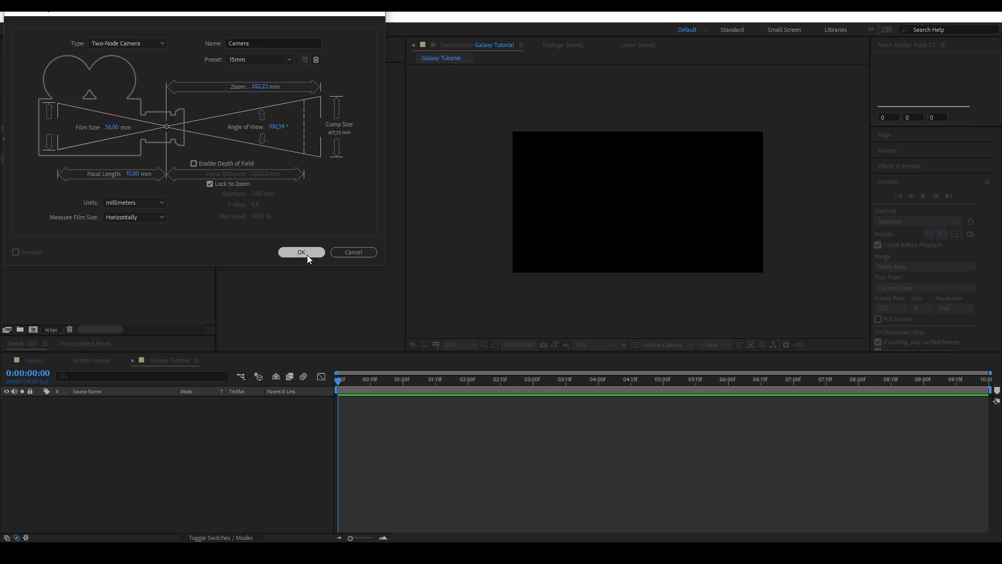
Step: Add a null object above the camera and rename it Camera Controller
right_click(180, 439)
mouse_move(221, 318)
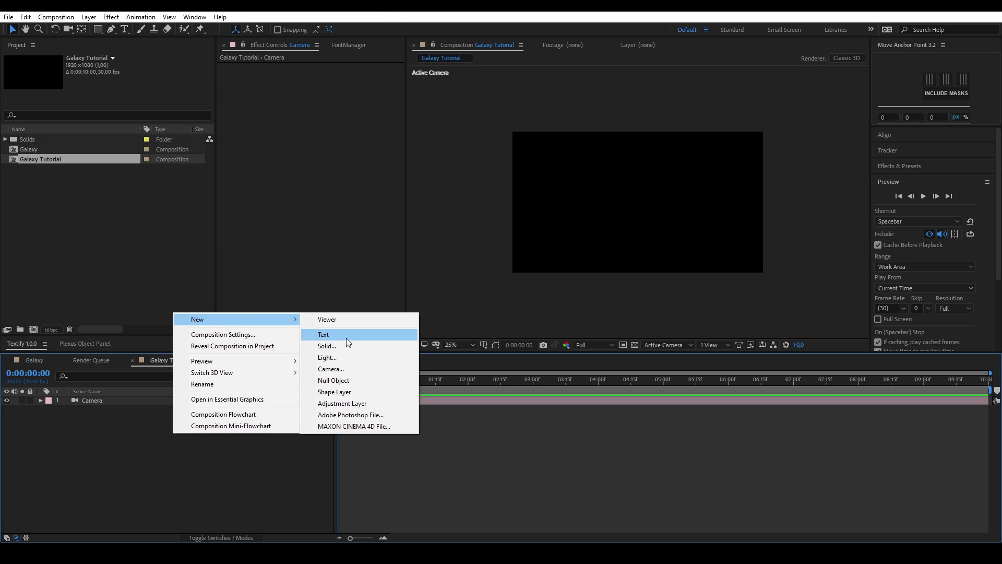
left_click(345, 380)
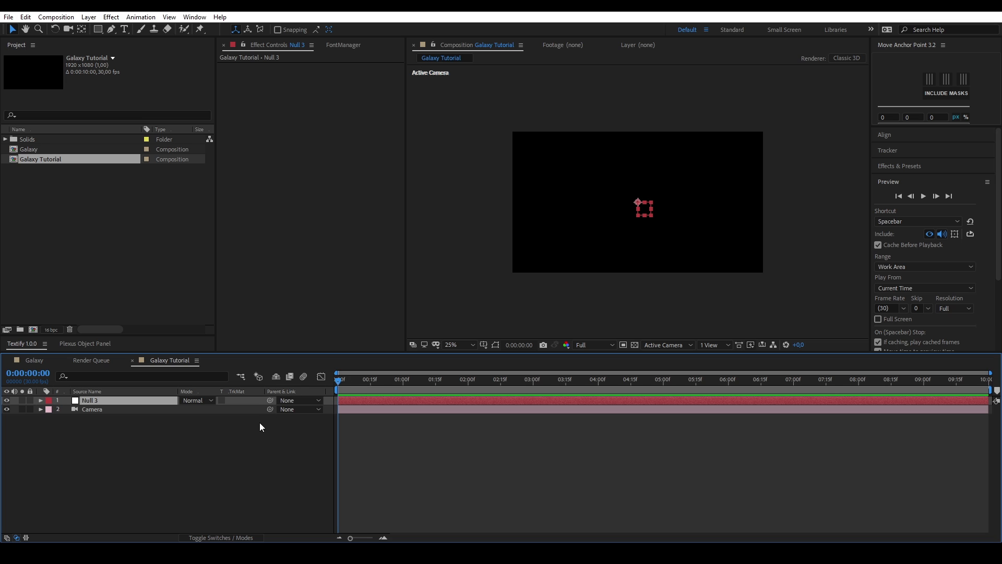
key("Return")
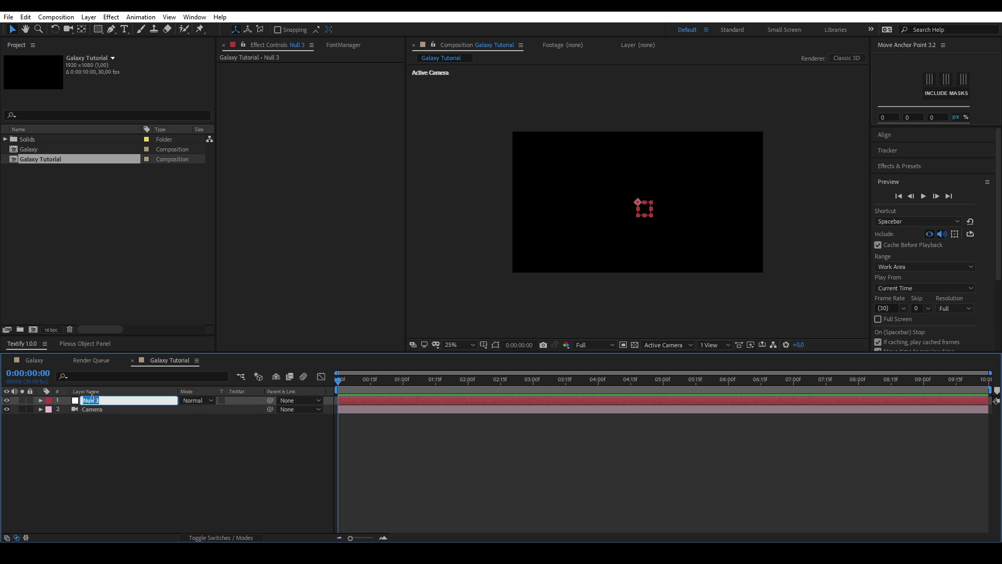
type("Camera Controller")
key("Return")
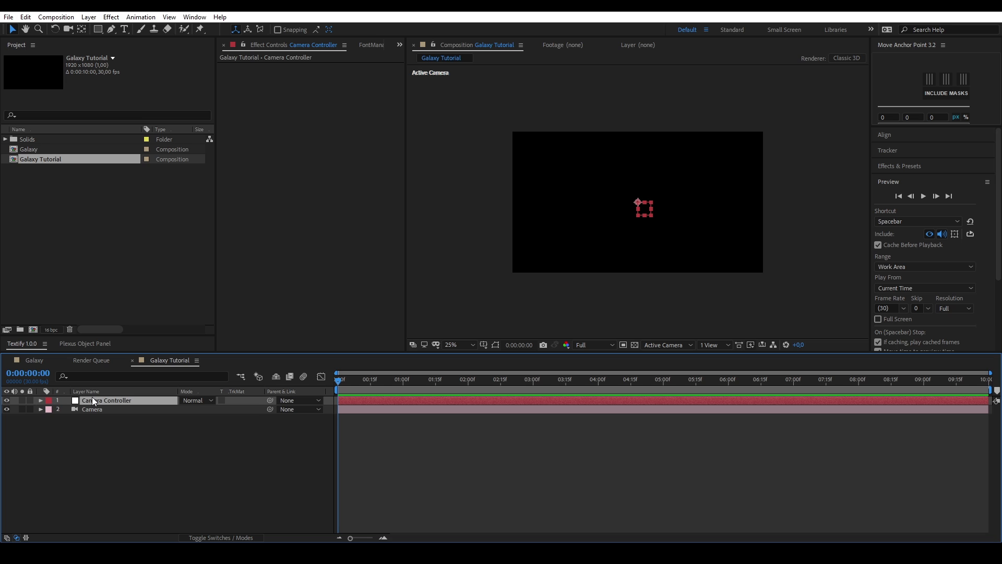
left_click(134, 447)
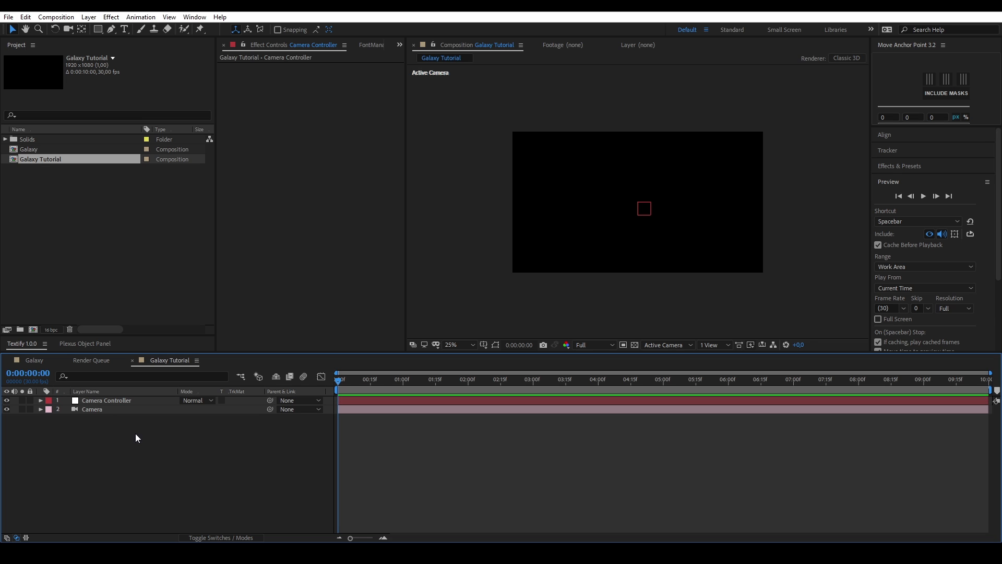
Step: Separate the Camera Controller's position dimensions and make it a 3D layer
left_click(116, 401)
key("Return")
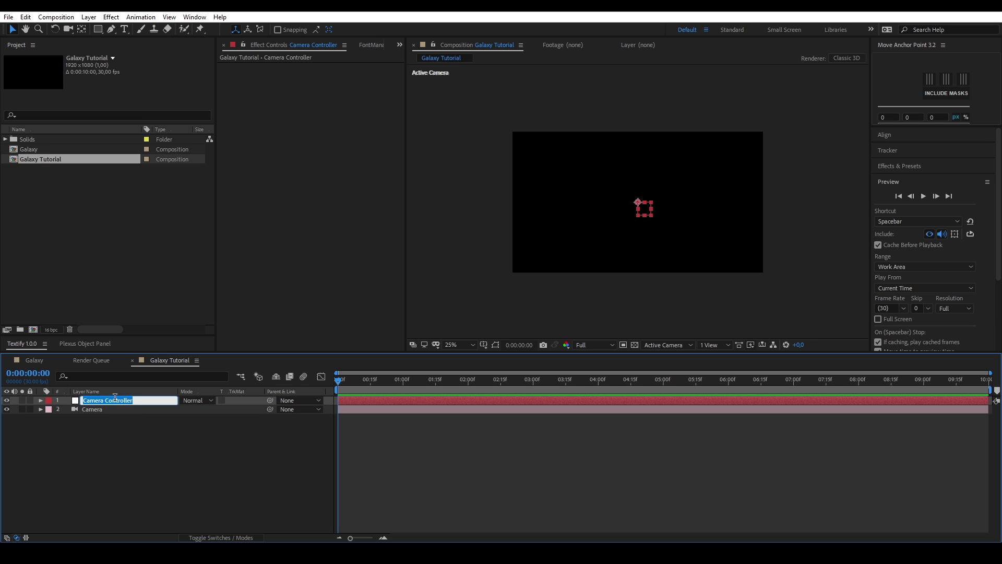
key("Return")
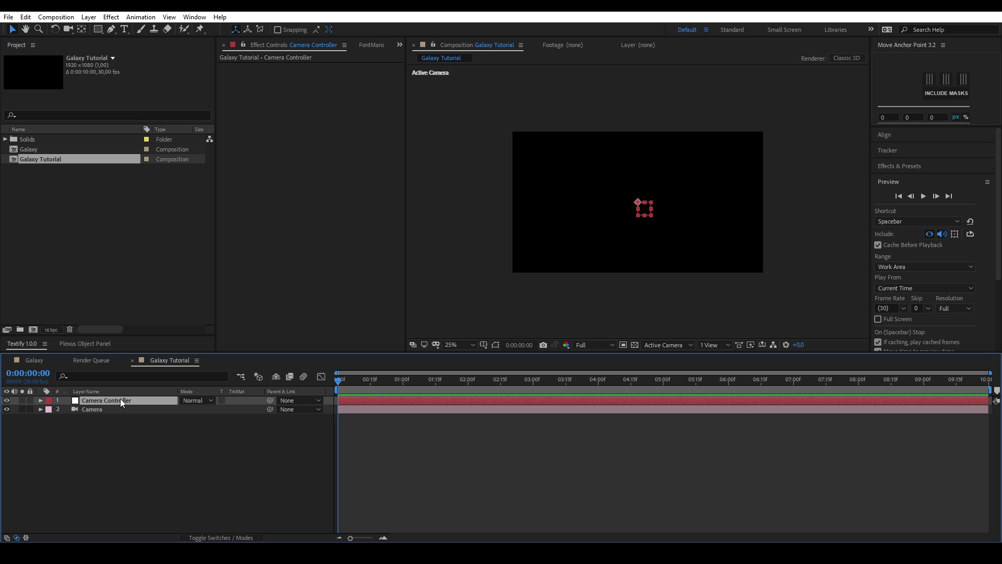
key("p")
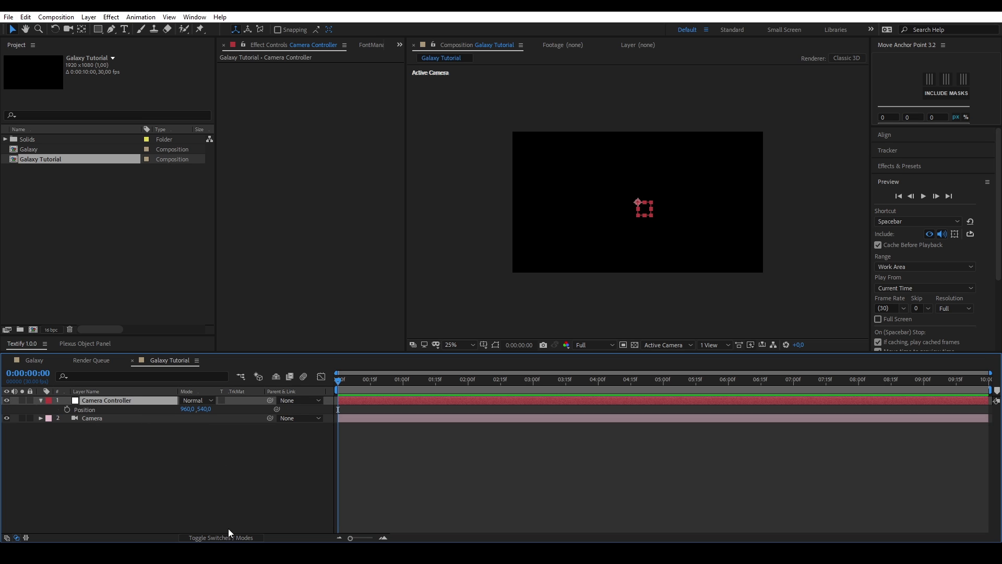
right_click(133, 411)
left_click(161, 427)
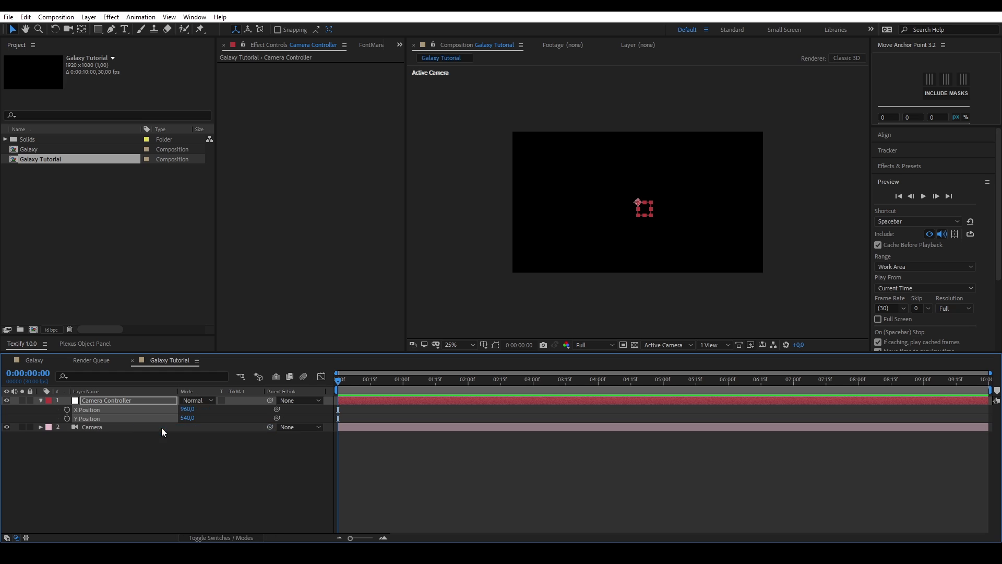
left_click(219, 418)
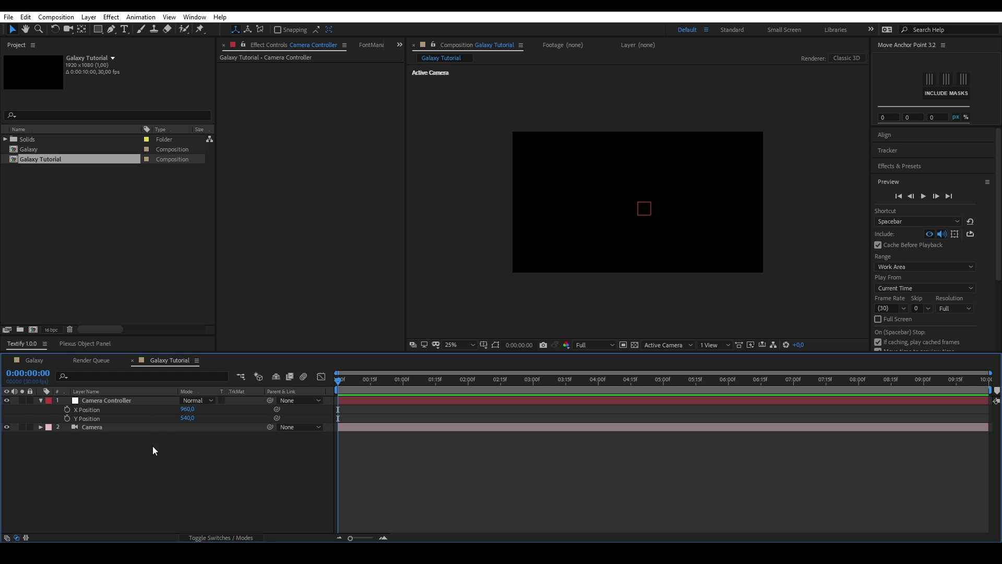
left_click(244, 538)
left_click(238, 400)
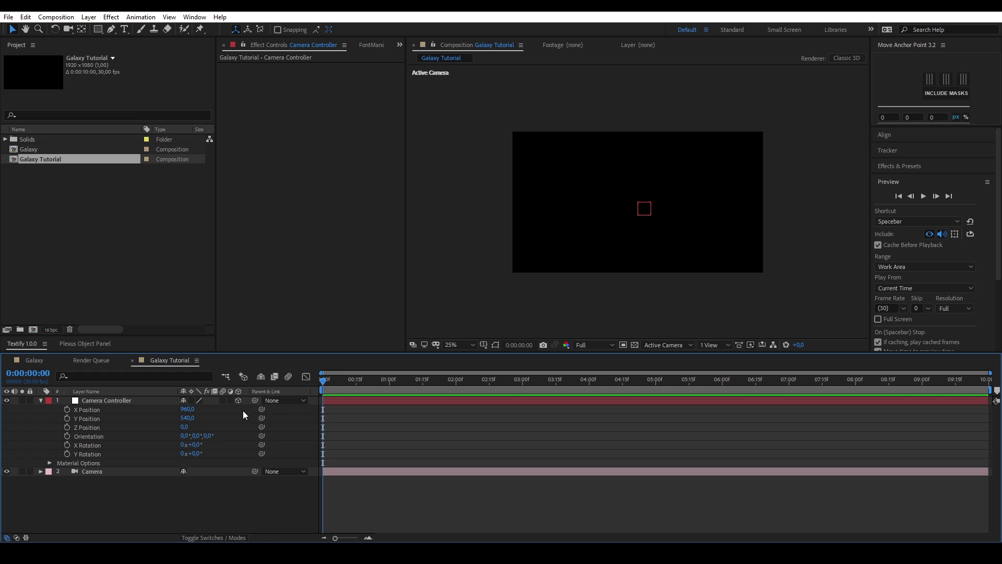
Step: Examine the Camera Controller's separate X, Y and Z Position properties
left_click(149, 428)
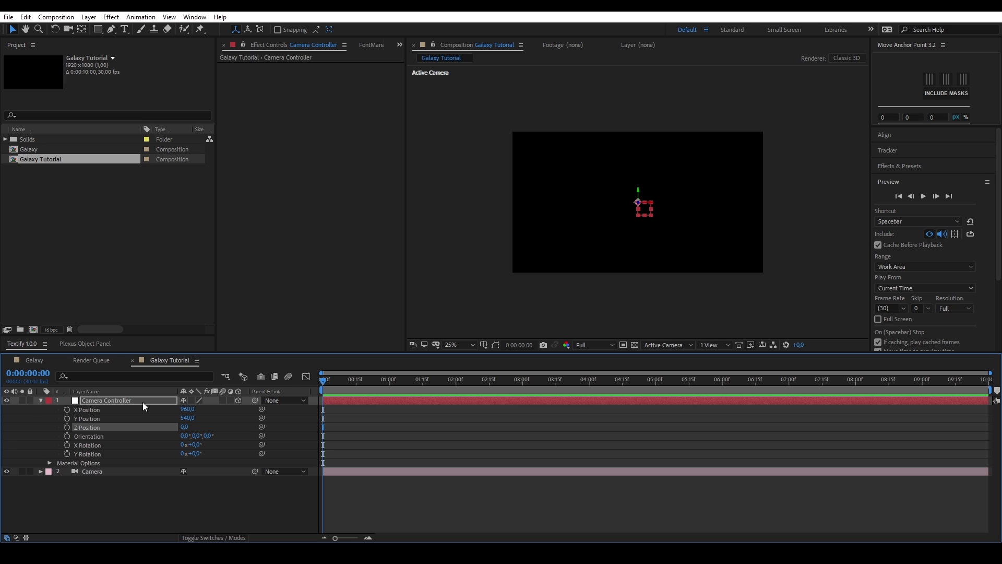
left_click(93, 410)
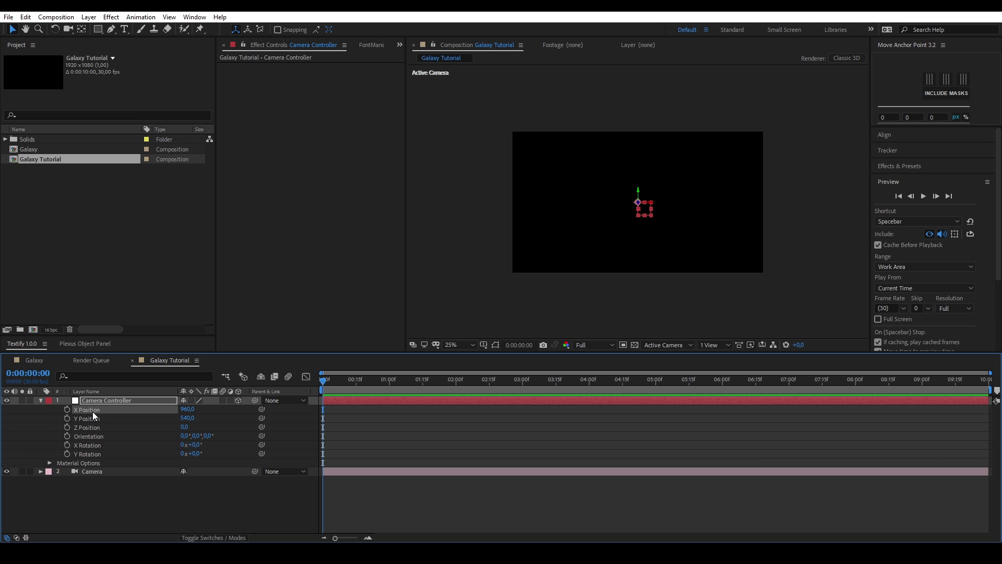
left_click(94, 419)
left_click(100, 427)
left_click(201, 486)
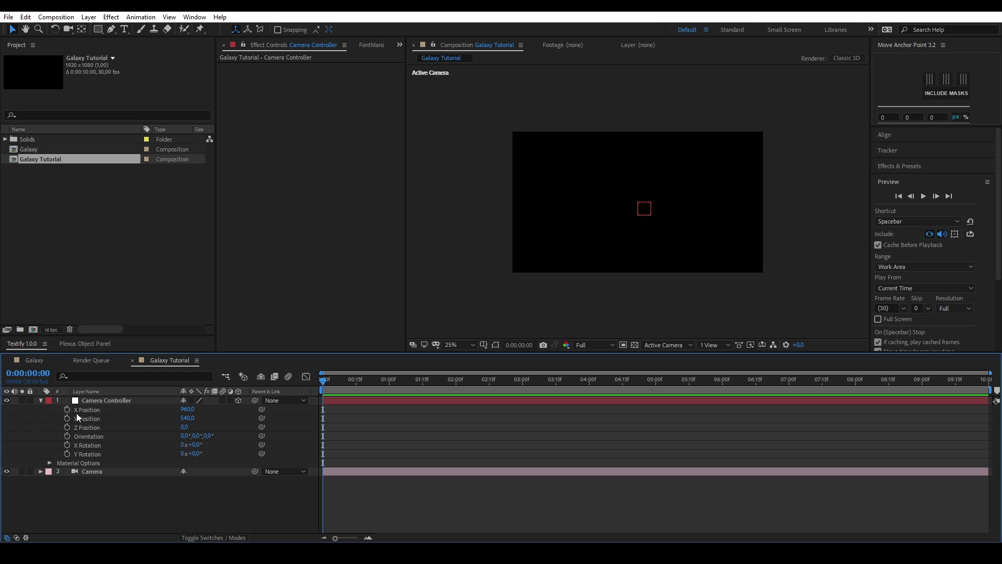
left_click(107, 412)
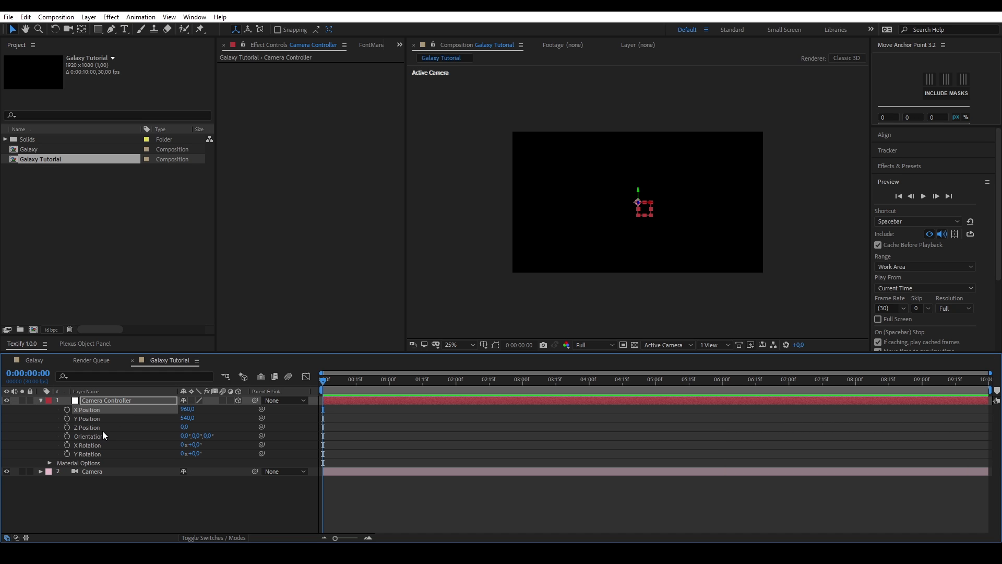
left_click(103, 430)
left_click(91, 409)
left_click(94, 425, "shift")
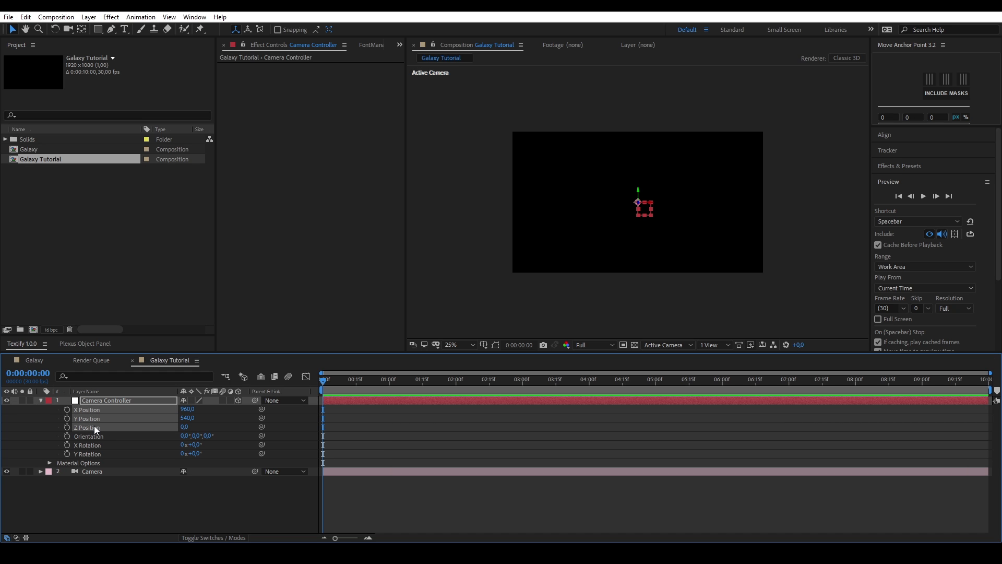
left_click(304, 481)
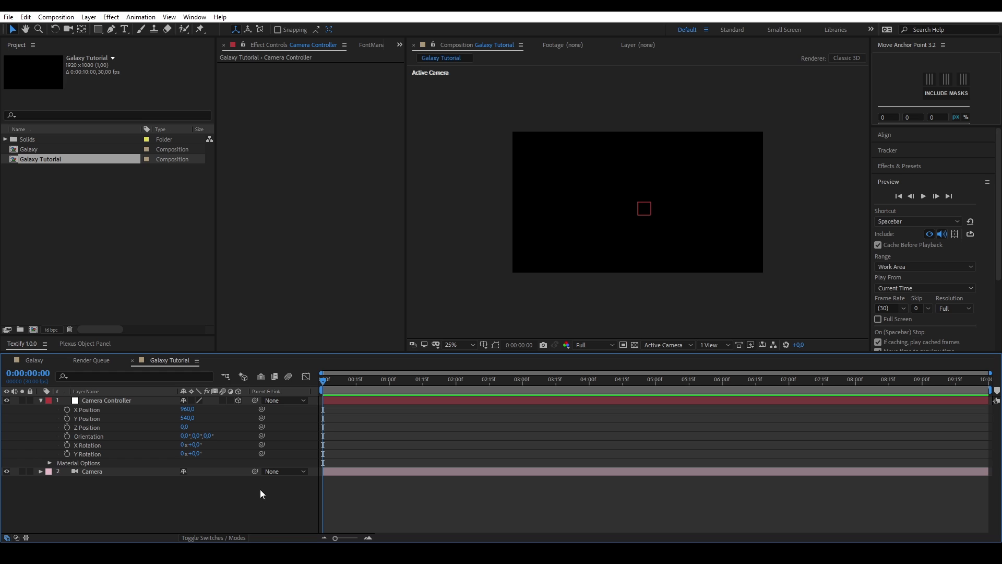
Step: Parent the Camera layer to Camera Controller and collapse the controller's properties
left_click(110, 471)
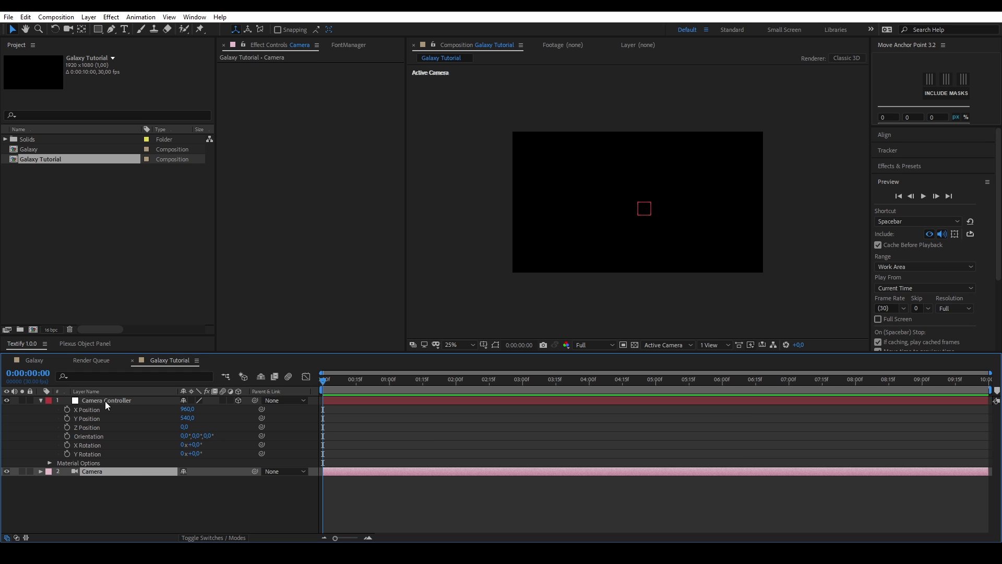
left_click(105, 400)
left_click(127, 472)
left_click(254, 484)
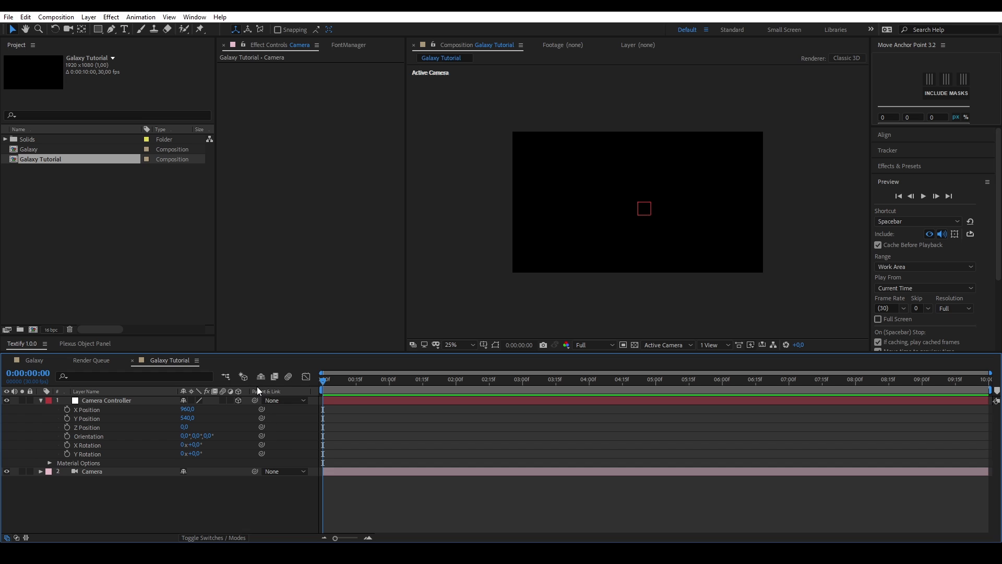
left_click(282, 471)
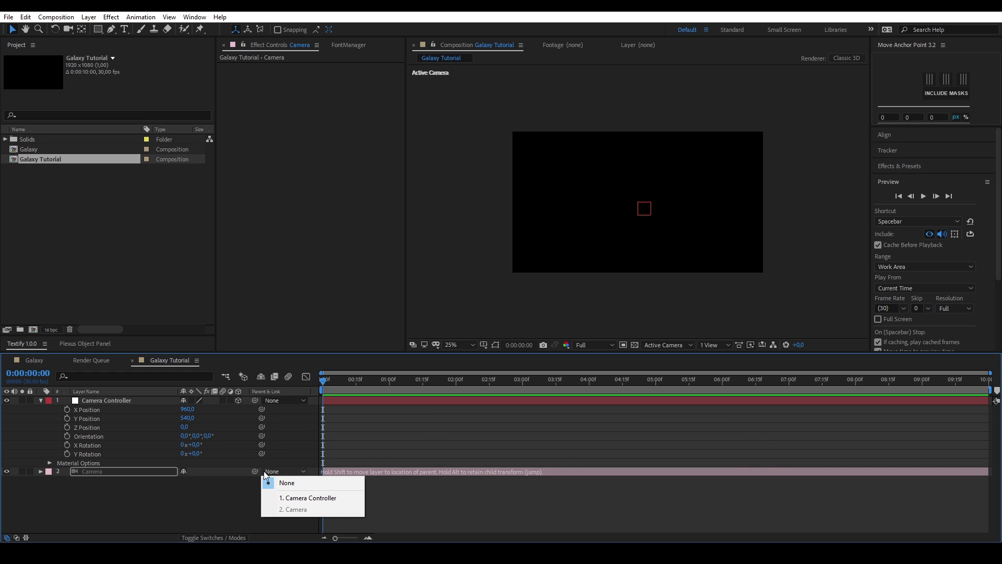
left_click(290, 499)
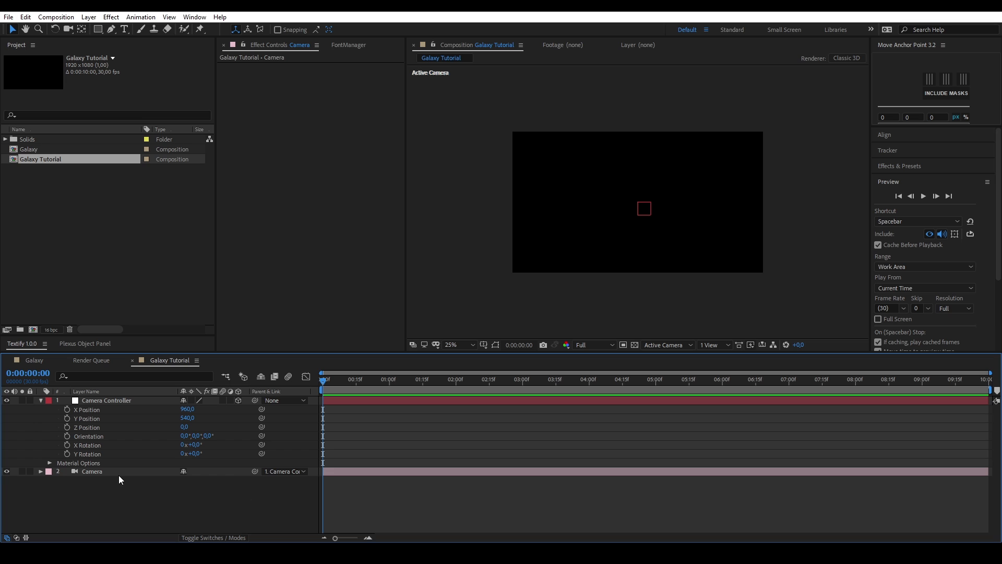
left_click(46, 401)
left_click(40, 399)
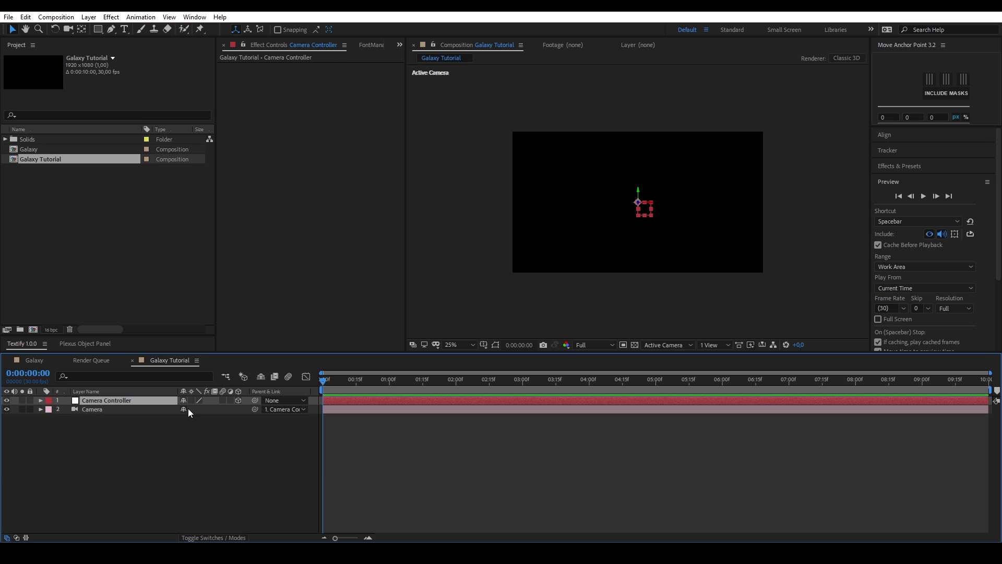
left_click(136, 409)
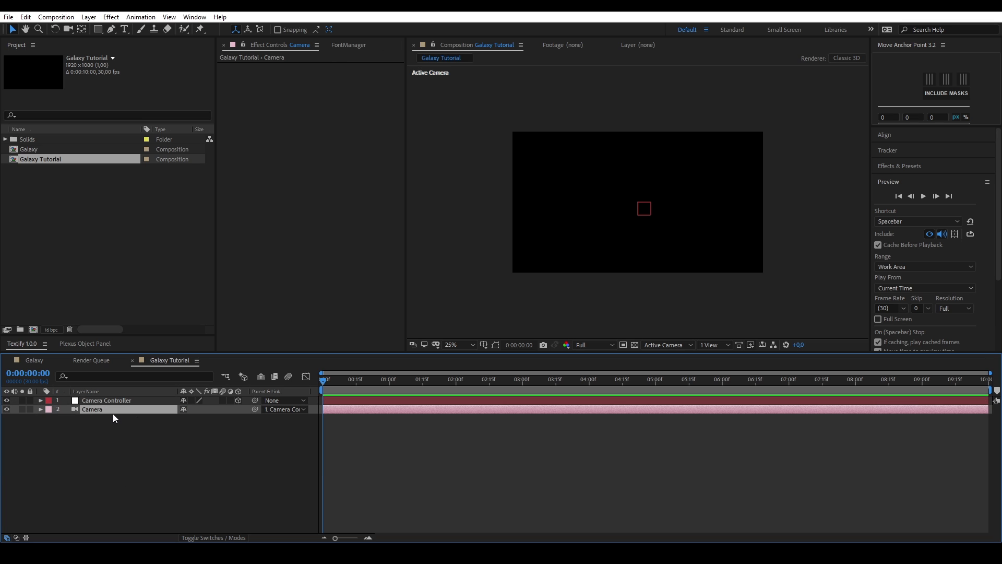
left_click(149, 439)
Step: Add a 1920 x 1080 px black solid named Galaxy BG and move it below the Camera layer
right_click(197, 455)
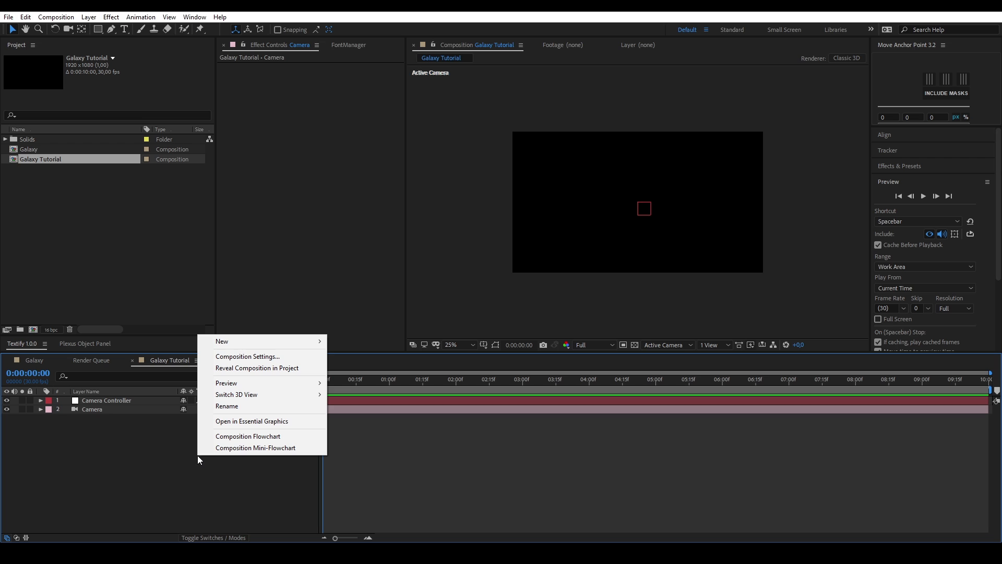
mouse_move(314, 348)
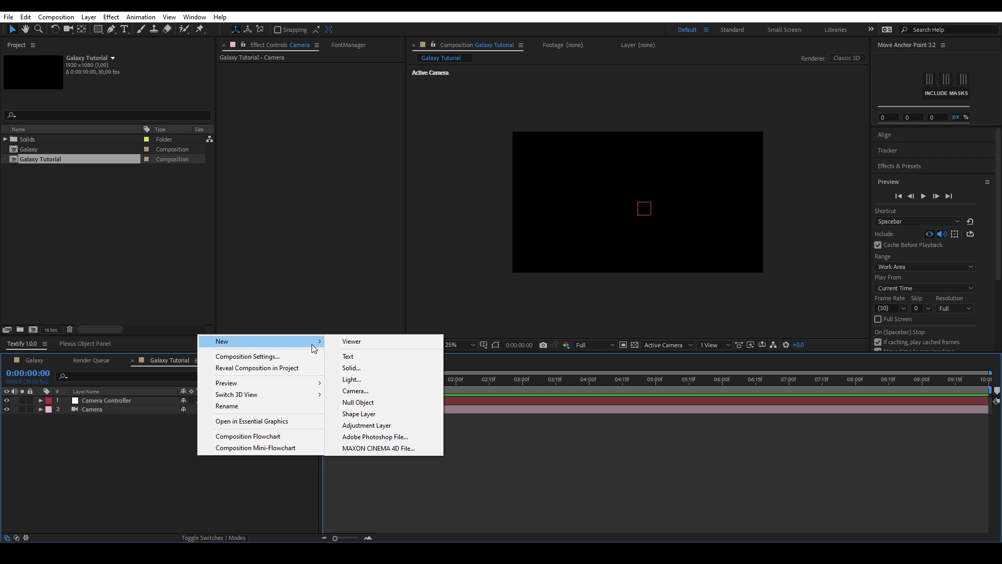
left_click(358, 371)
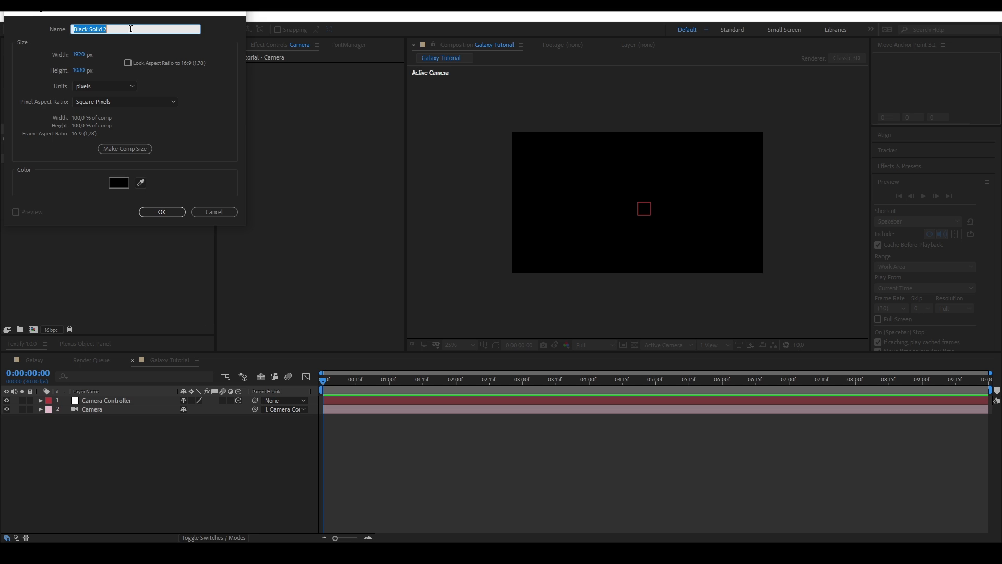
type("Galaxy BG")
left_click(60, 58)
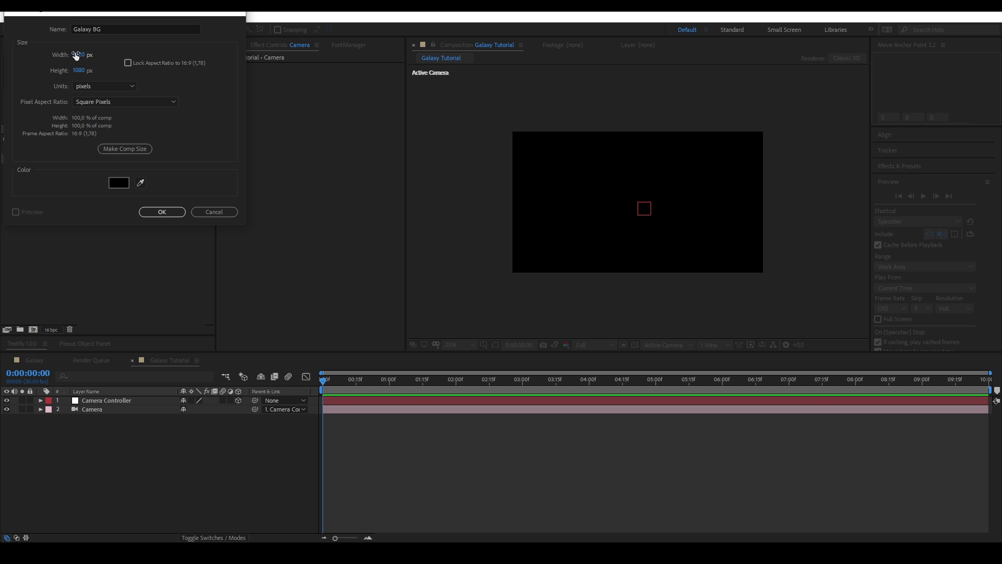
left_click(165, 214)
left_click(145, 428)
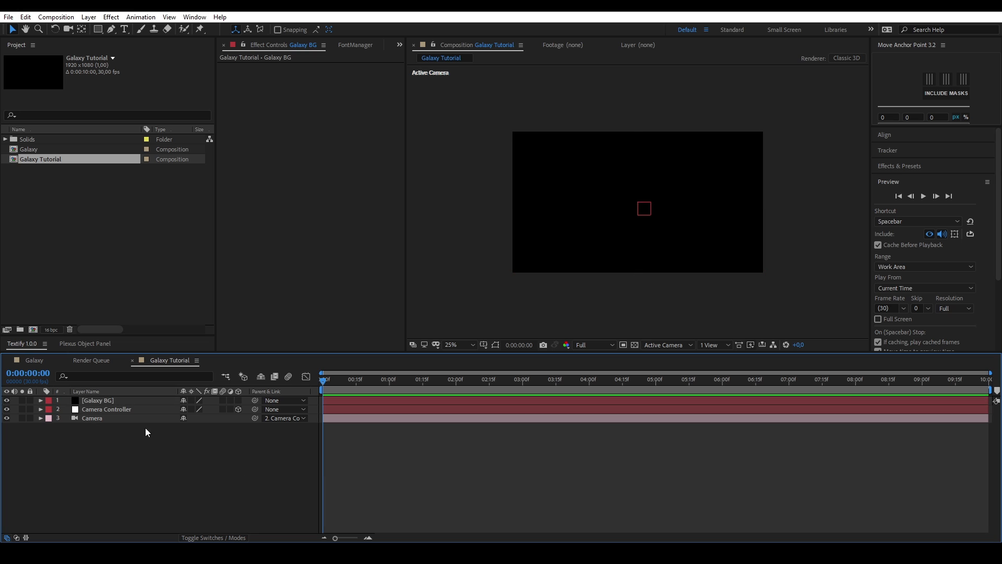
left_click_drag(120, 400, 121, 436)
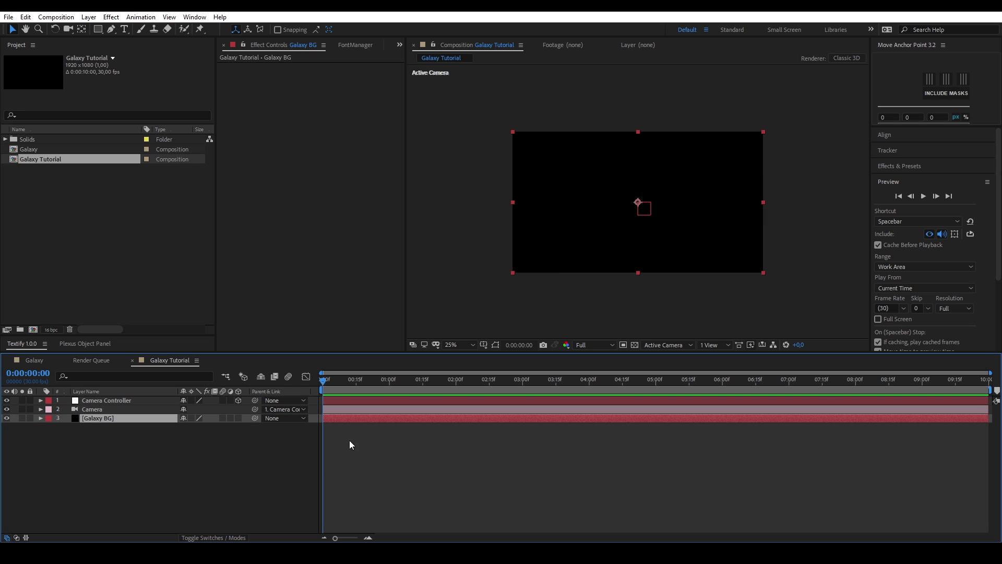
Step: Find the Gradient Ramp effect and apply it to the Galaxy BG layer
left_click(943, 167)
left_click(913, 180)
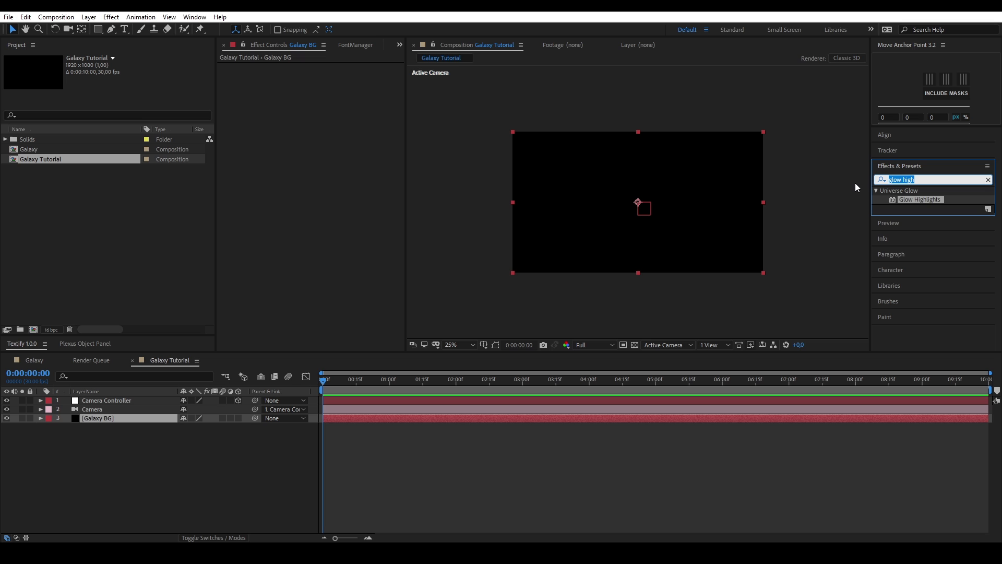
type("Gradi")
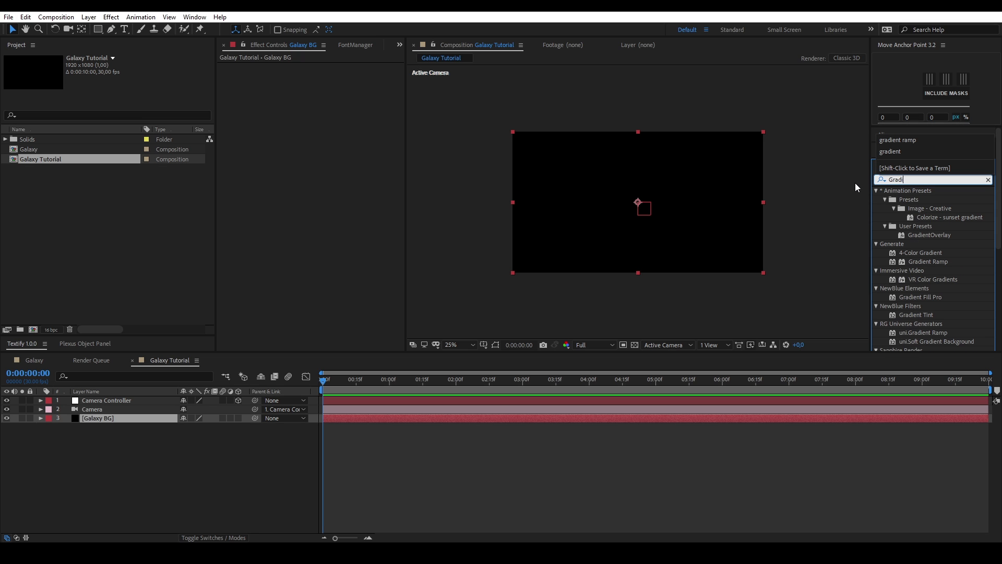
type("ent Ramp")
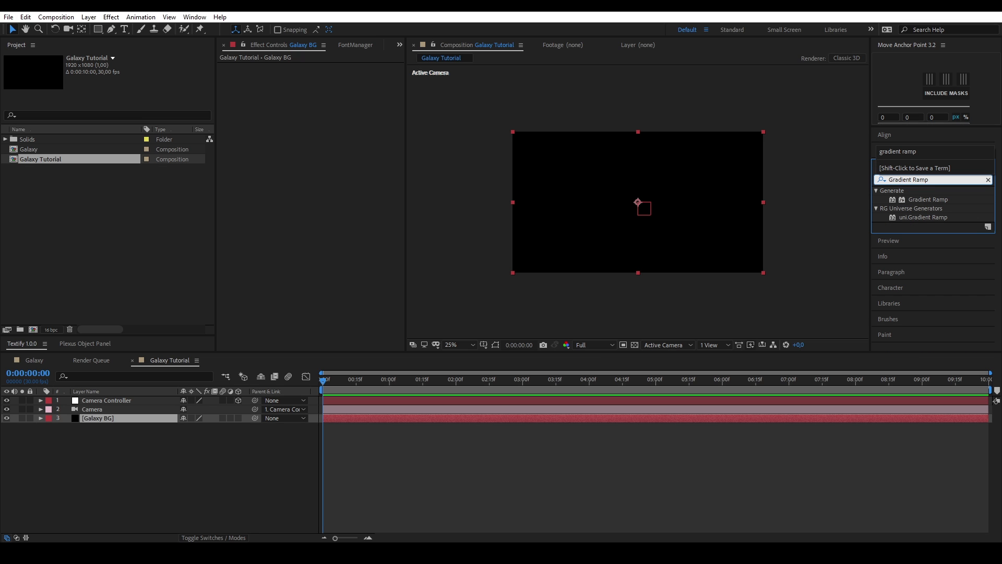
left_click(929, 199)
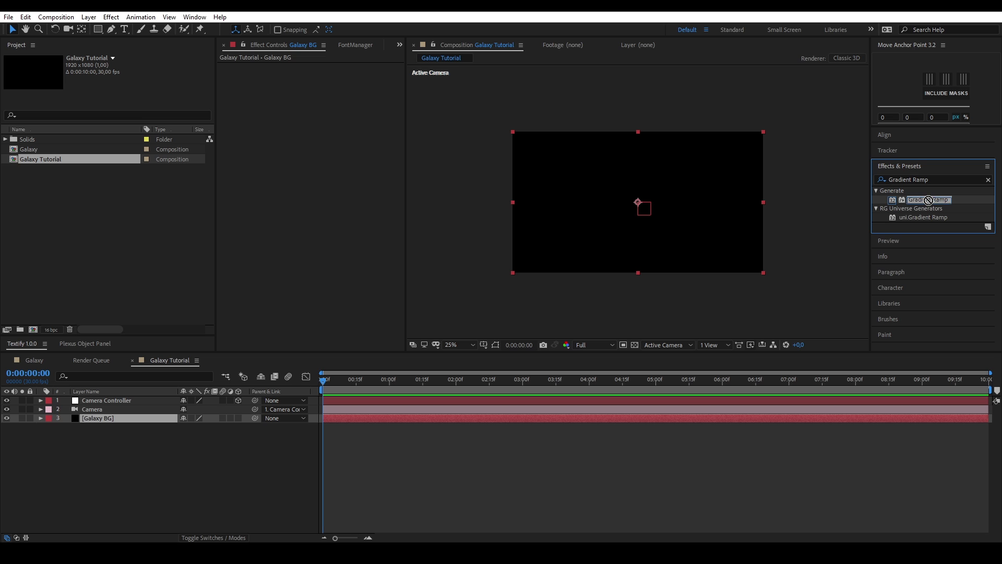
left_click_drag(928, 199, 130, 418)
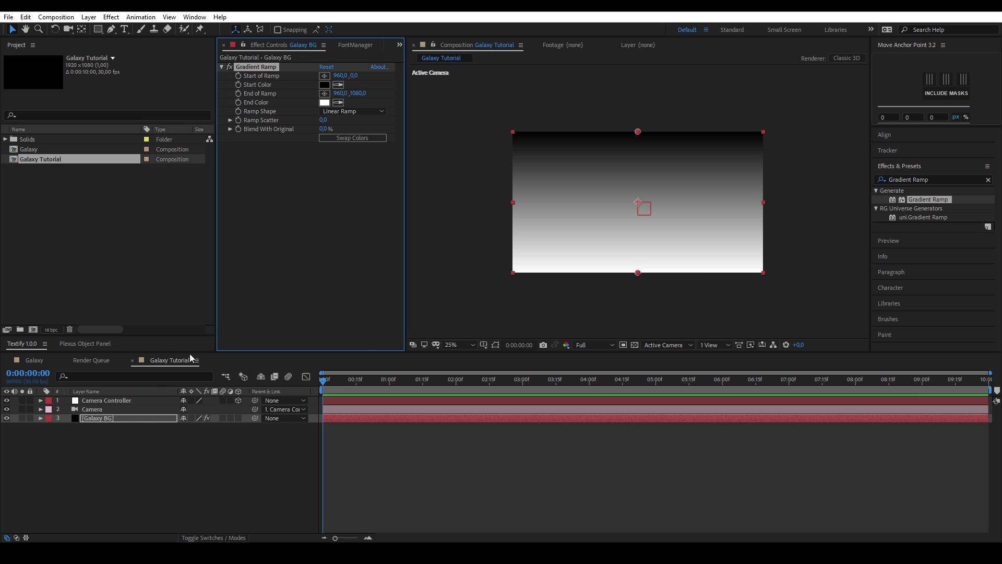
left_click(320, 199)
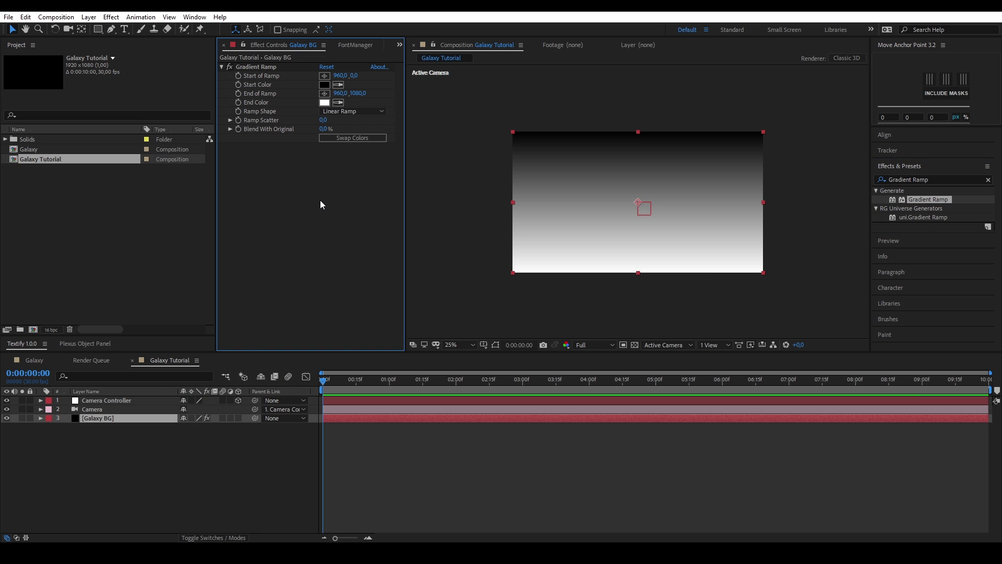
Step: Change the ramp shape to Radial Ramp, set Start of Ramp Y to 540 and End of Ramp X to 3660
left_click(349, 114)
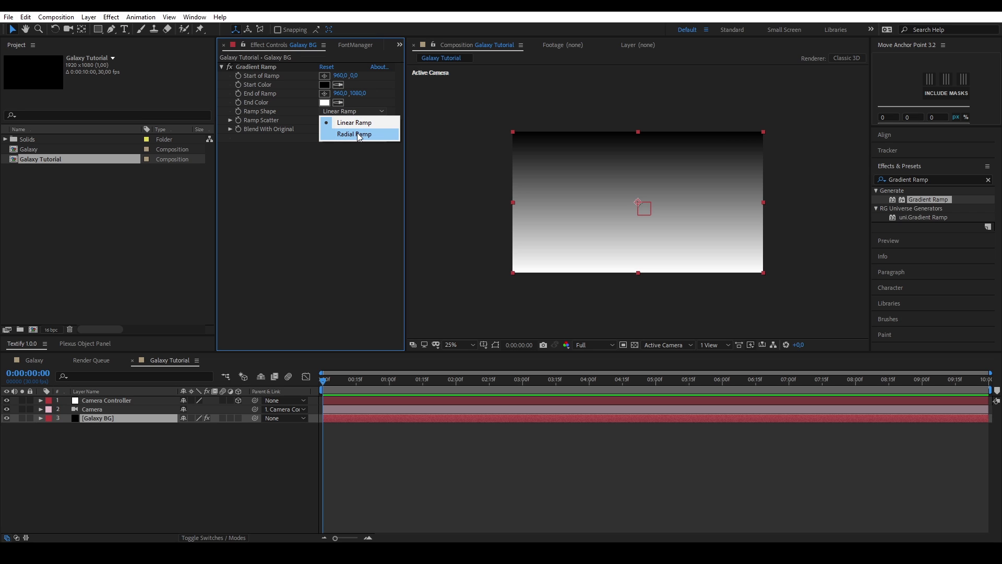
left_click(356, 134)
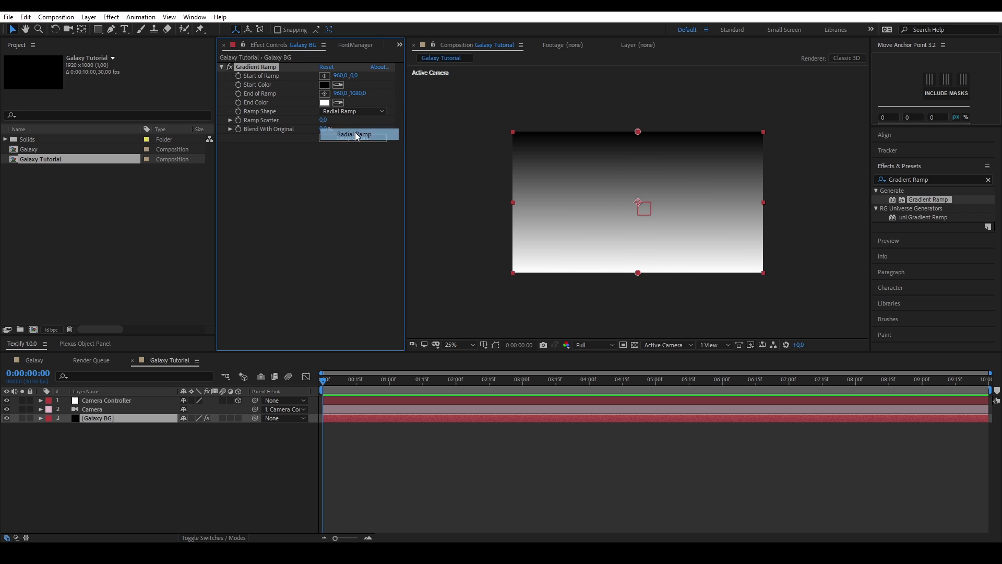
left_click(355, 76)
type("540")
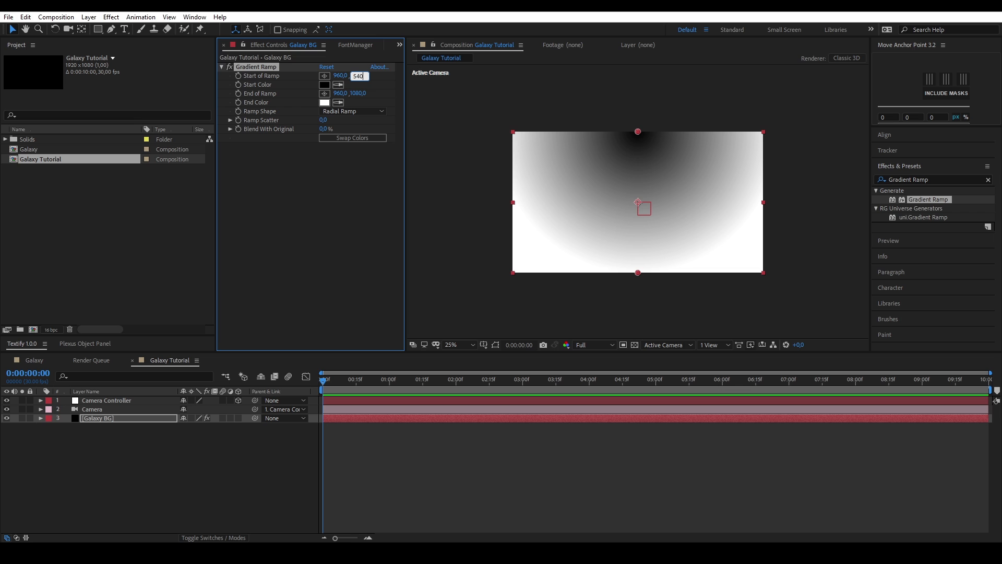
key("Return")
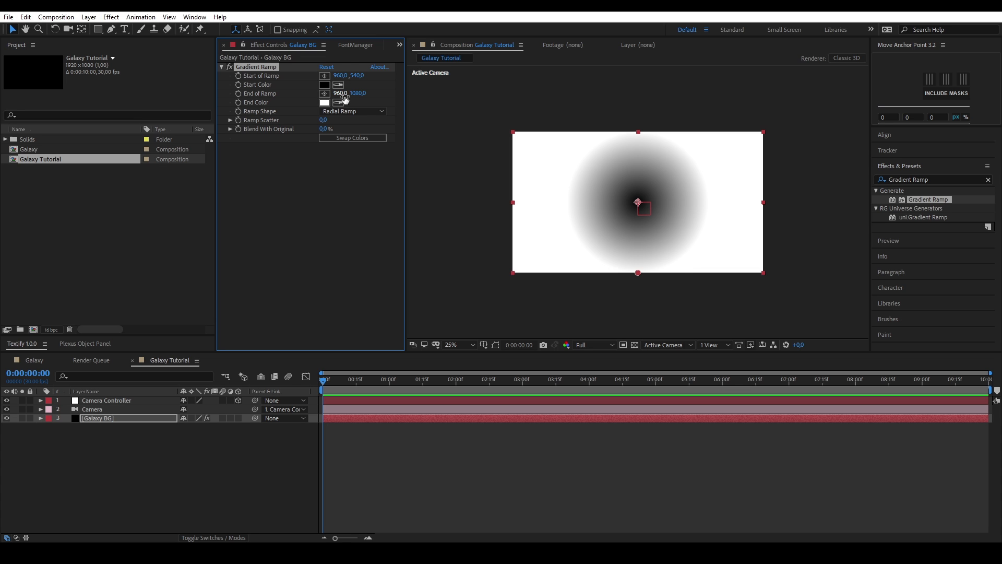
left_click_drag(343, 97, 459, 97)
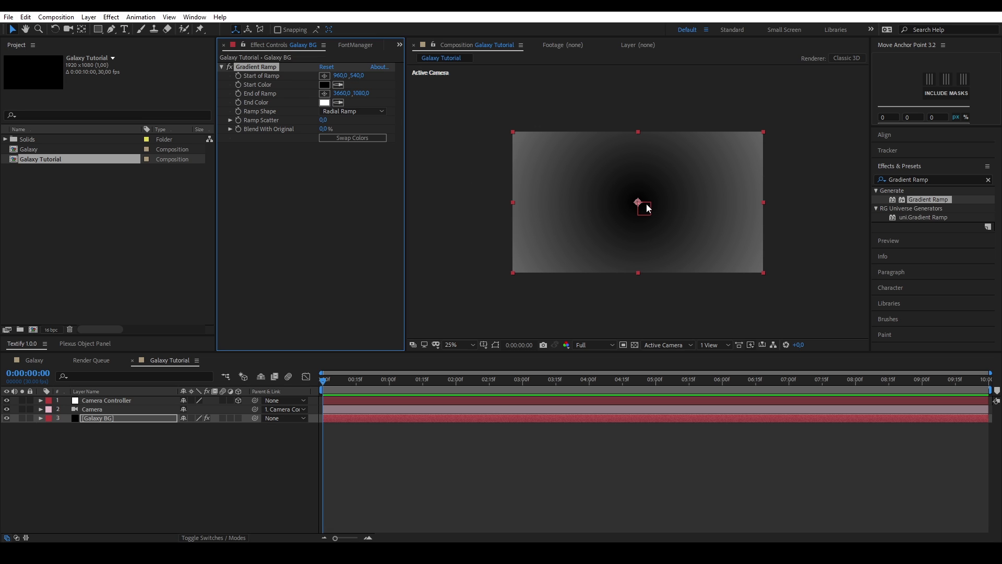
Step: Set the gradient's start color to a near-black blue, 000108
left_click(324, 85)
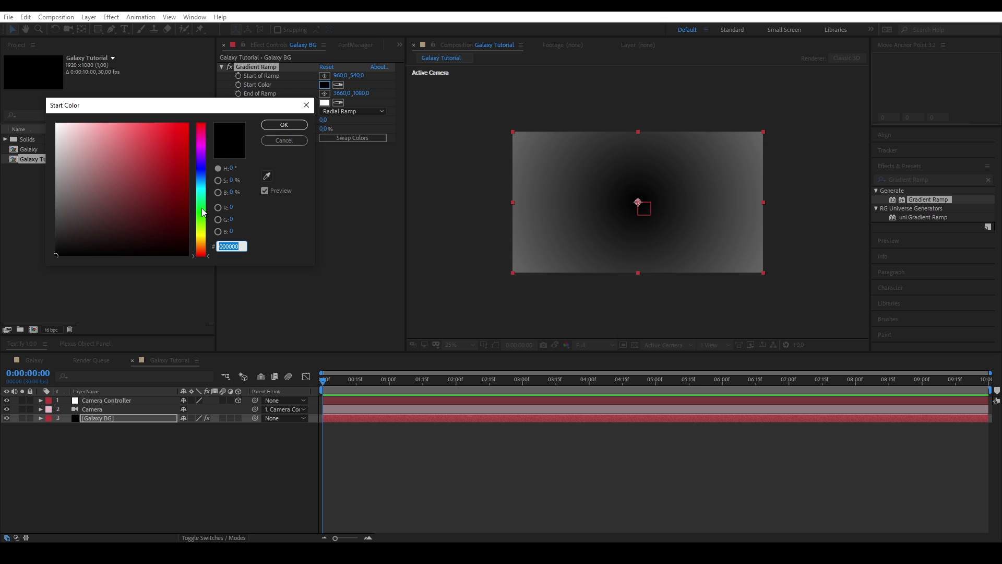
left_click(202, 171)
left_click_drag(159, 227, 196, 252)
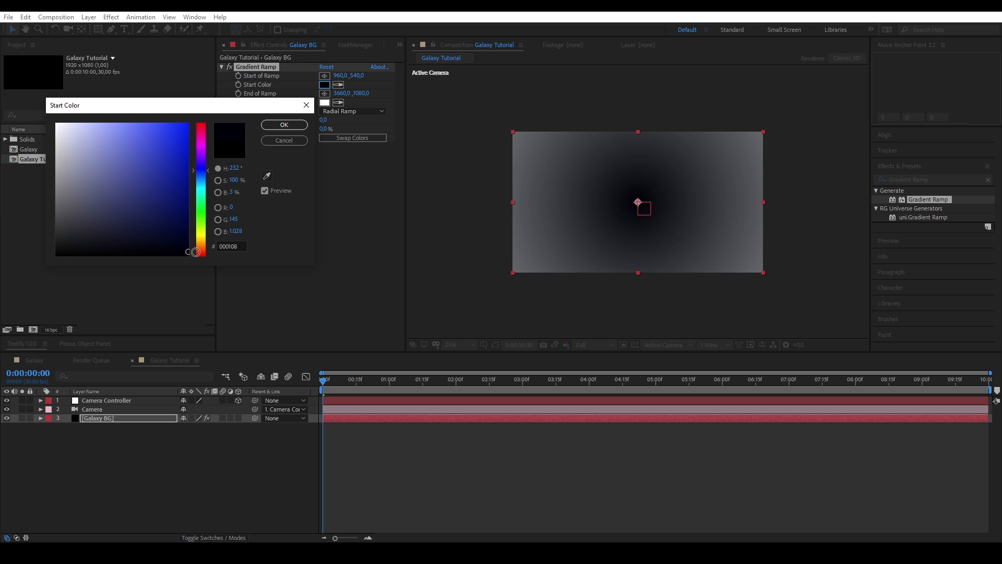
left_click(270, 124)
Step: Set the gradient's end color to a very dark blue, 000212
left_click(324, 104)
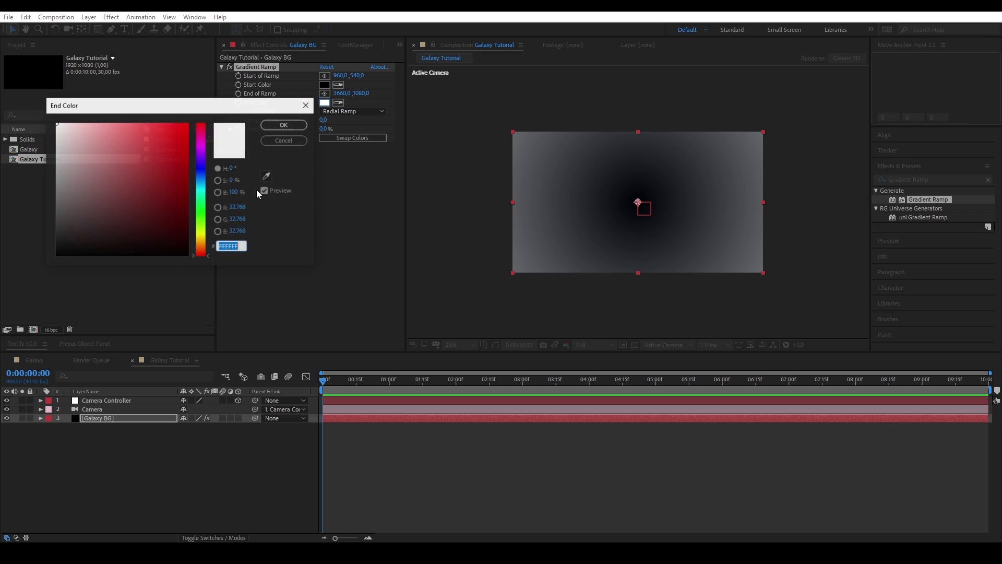
left_click(205, 170)
mouse_move(179, 234)
left_mouse_down()
mouse_move(189, 250)
mouse_move(201, 247)
left_mouse_up()
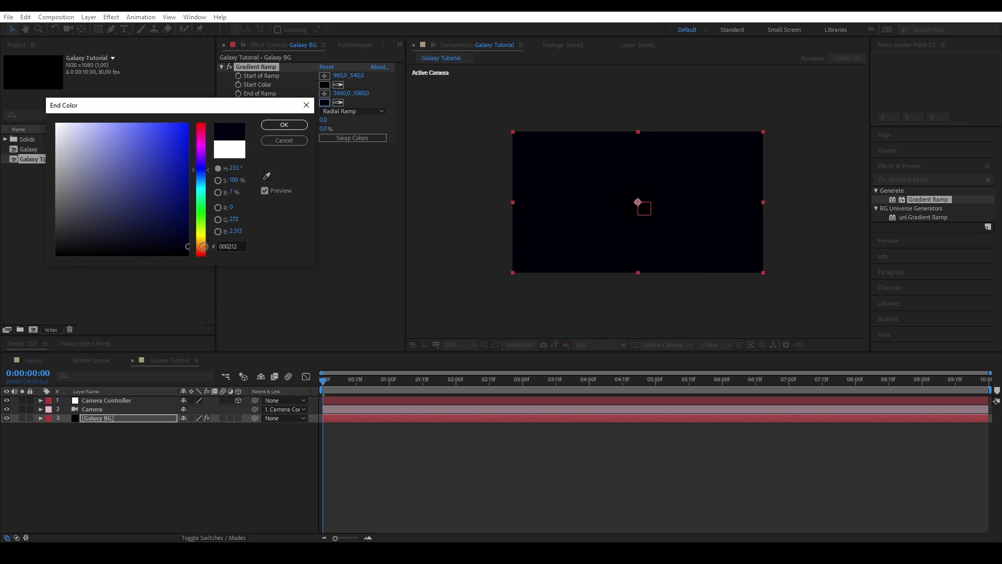
left_click(284, 125)
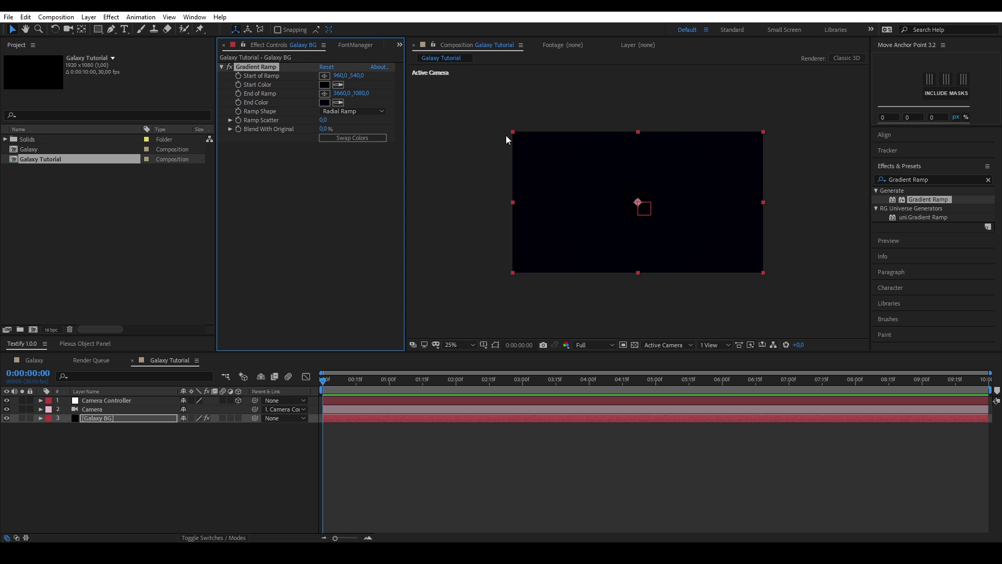
Step: Add a 1920 x 1080 px black solid named Galaxy and place it between the Camera and Galaxy BG layers
left_click(219, 443)
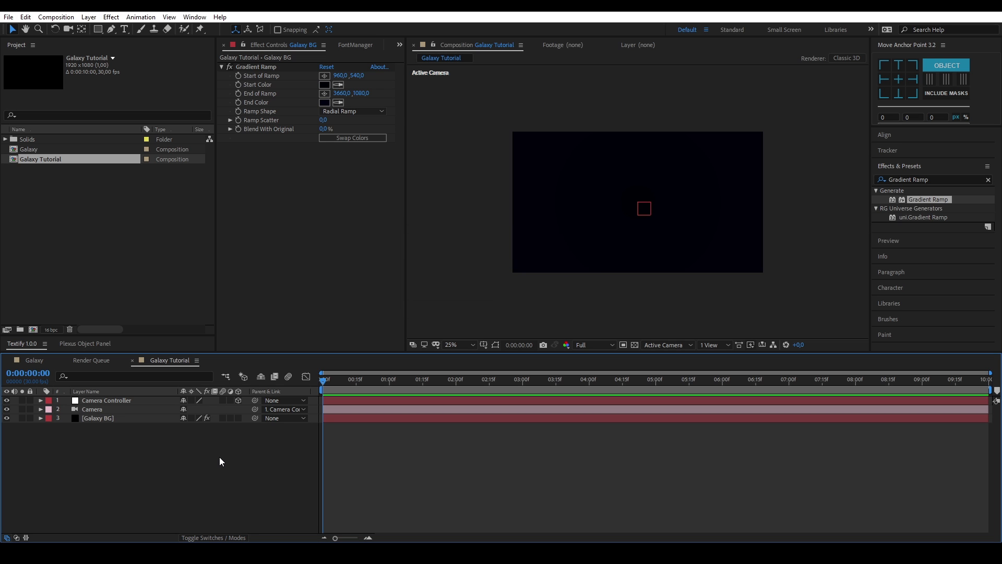
right_click(207, 466)
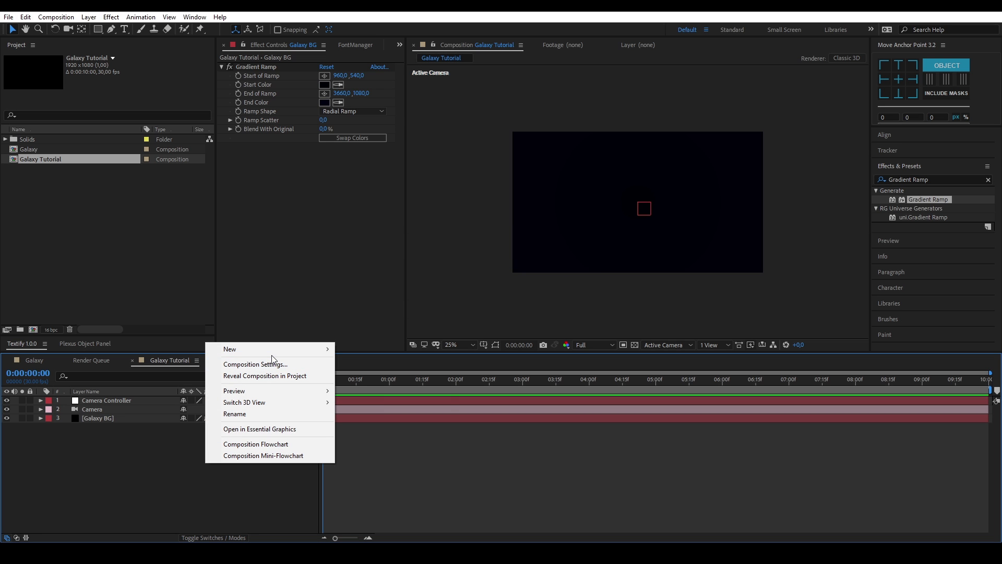
mouse_move(313, 349)
left_click(364, 377)
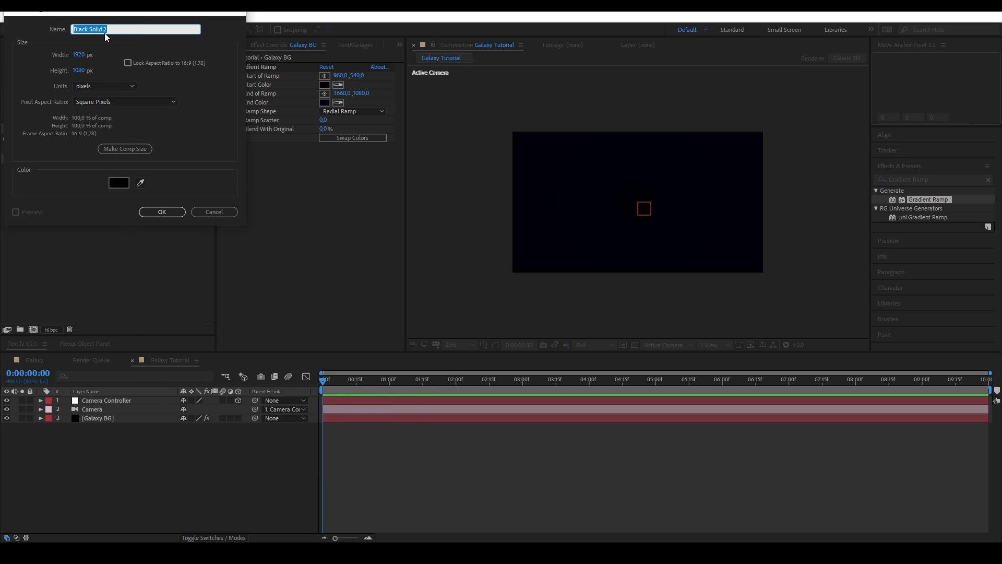
type("Galaxyu")
left_click(117, 179)
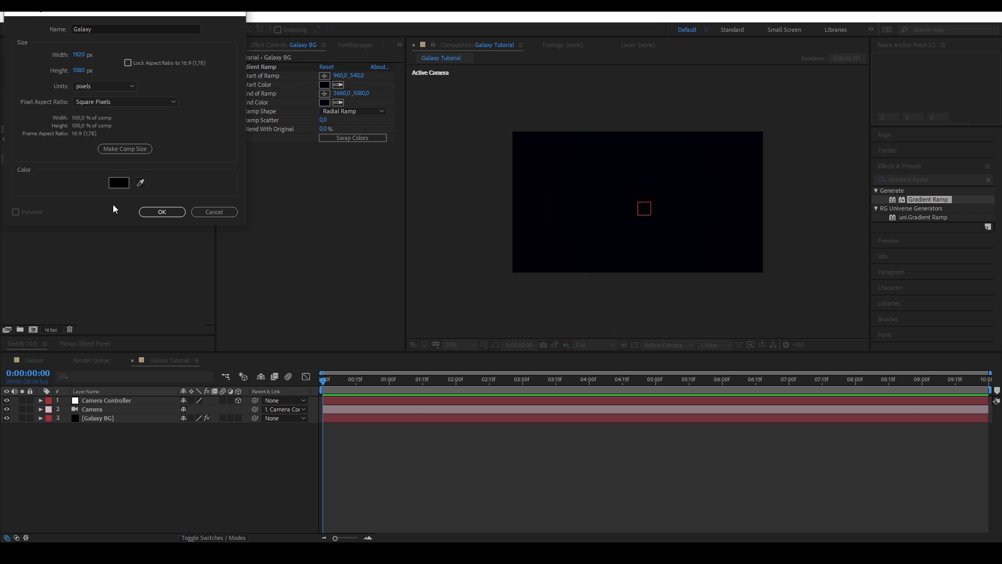
left_click(163, 212)
left_click_drag(98, 403, 100, 422)
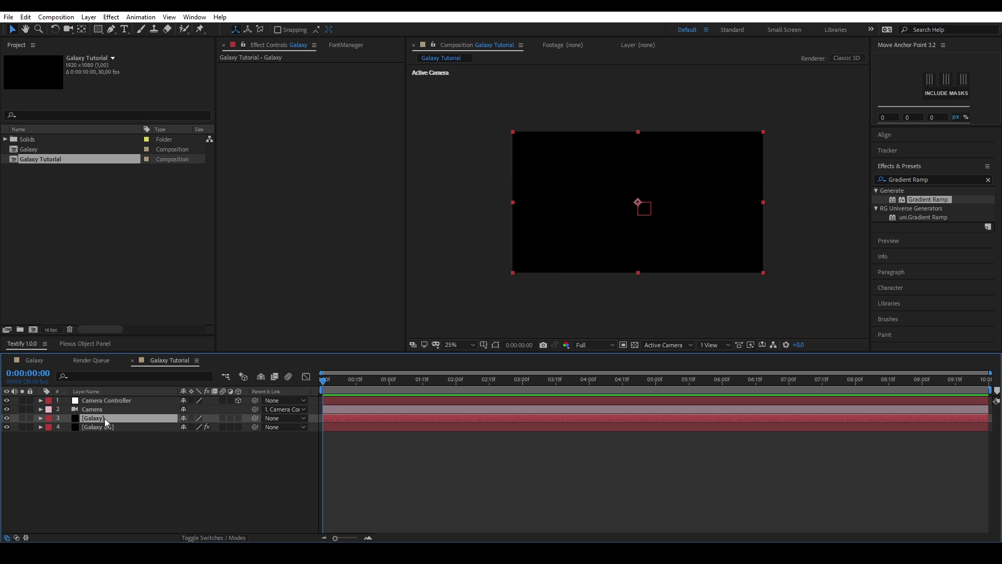
Step: Make the Galaxy solid a 3D layer
left_click(121, 442)
left_click(127, 418)
left_click(238, 418)
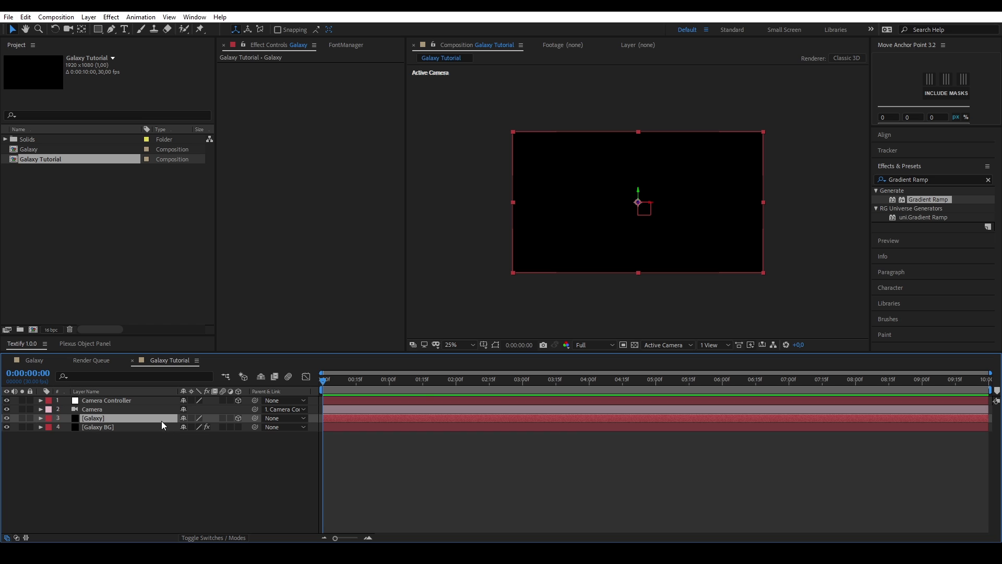
Step: Find the RG Magic Bullet Looks effect and apply it to the Galaxy layer
left_click(967, 182)
key("BackSpace")
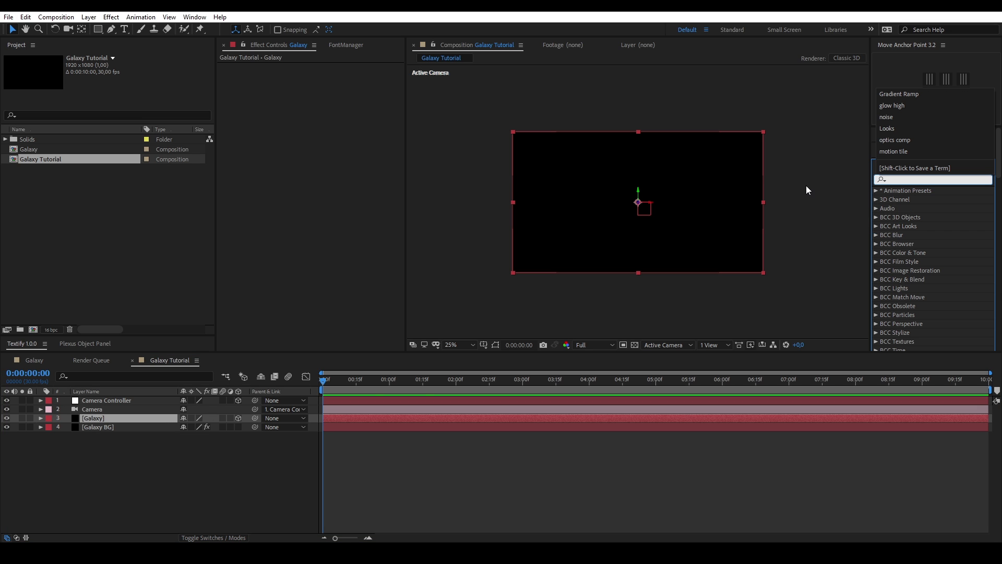
type("Looks")
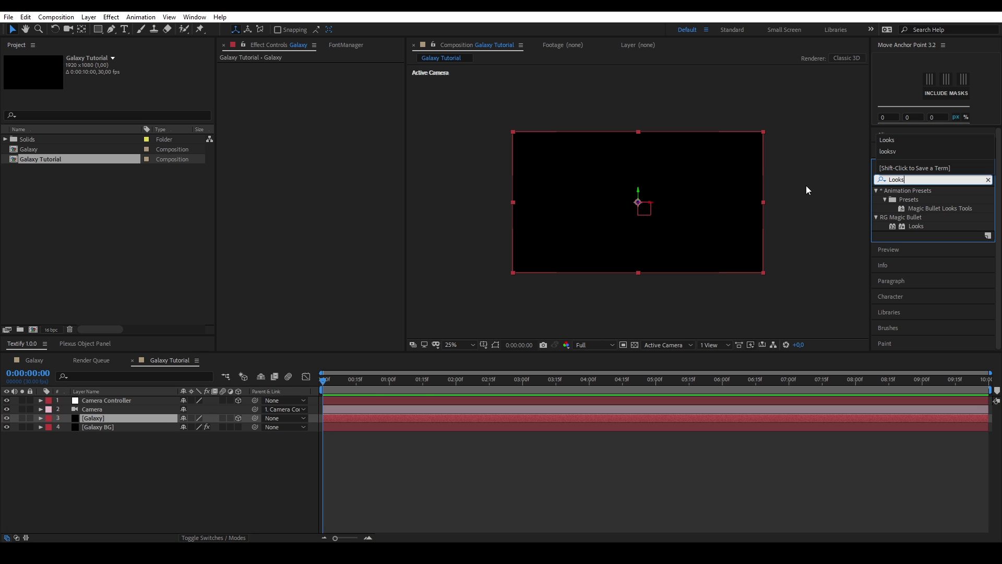
left_click_drag(915, 226, 291, 273)
left_click(283, 203)
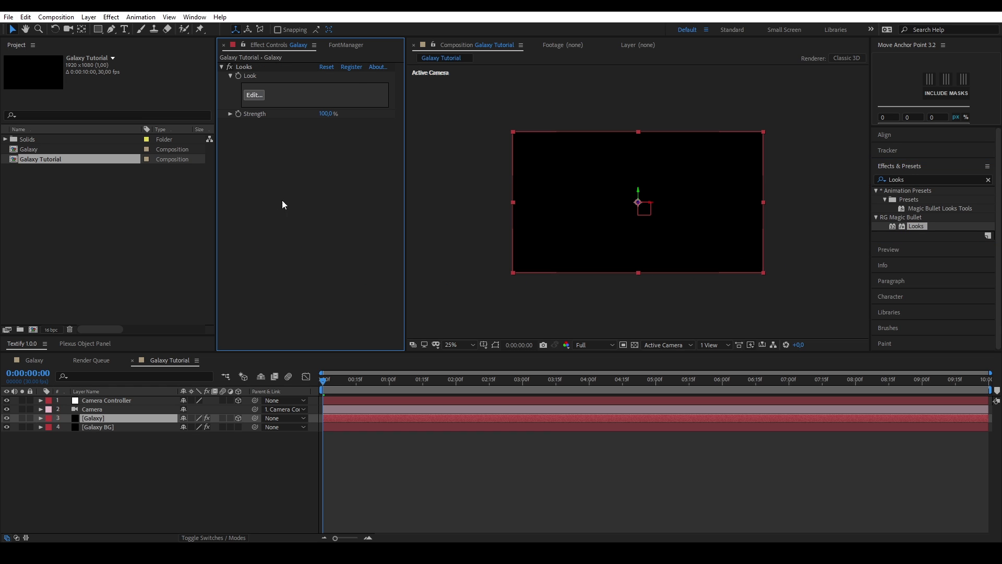
Step: Open the look for editing and add a Swing-Tilt tool to its Lens stage
left_click(254, 94)
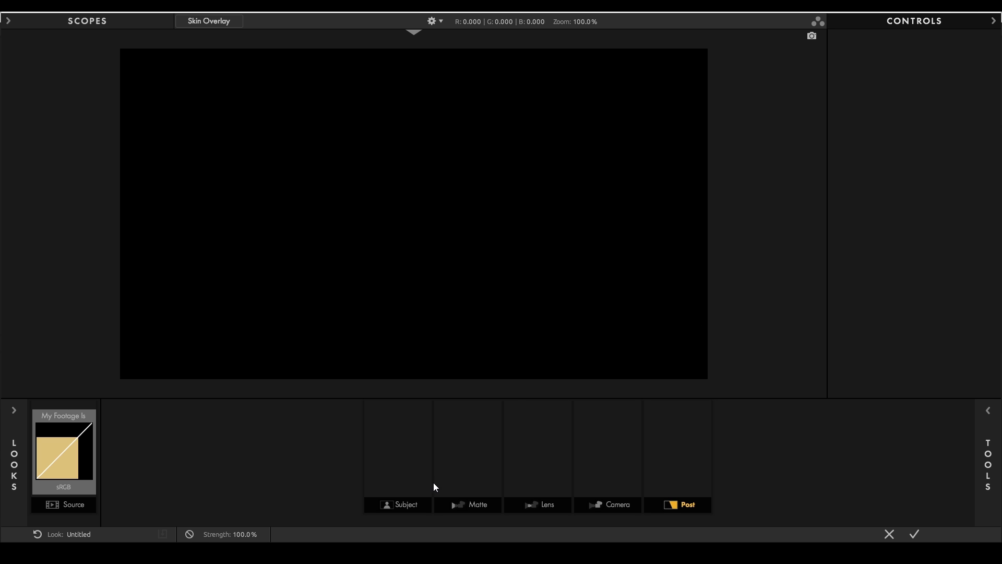
left_click(522, 502)
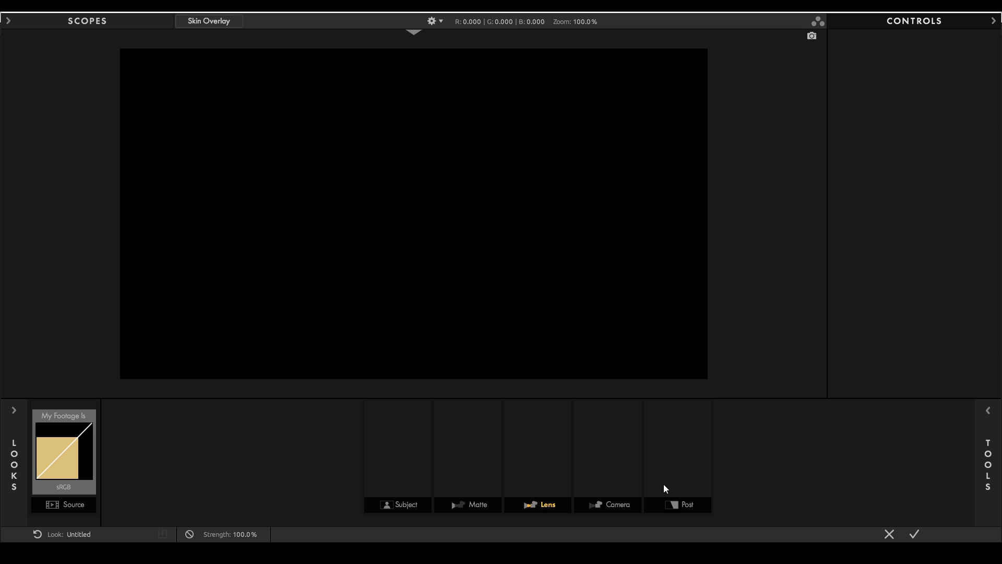
left_click(985, 429)
double_click(729, 166)
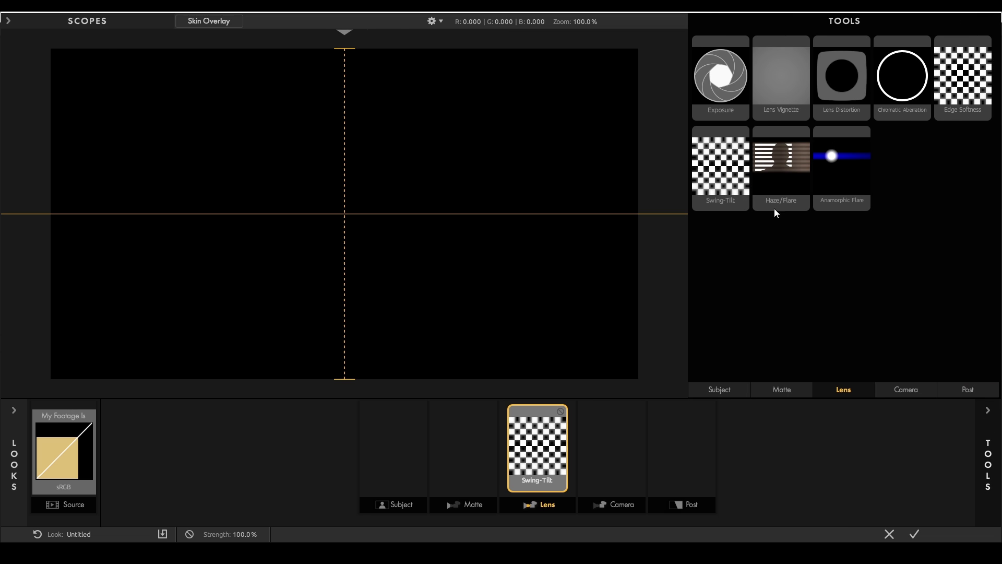
left_click(986, 438)
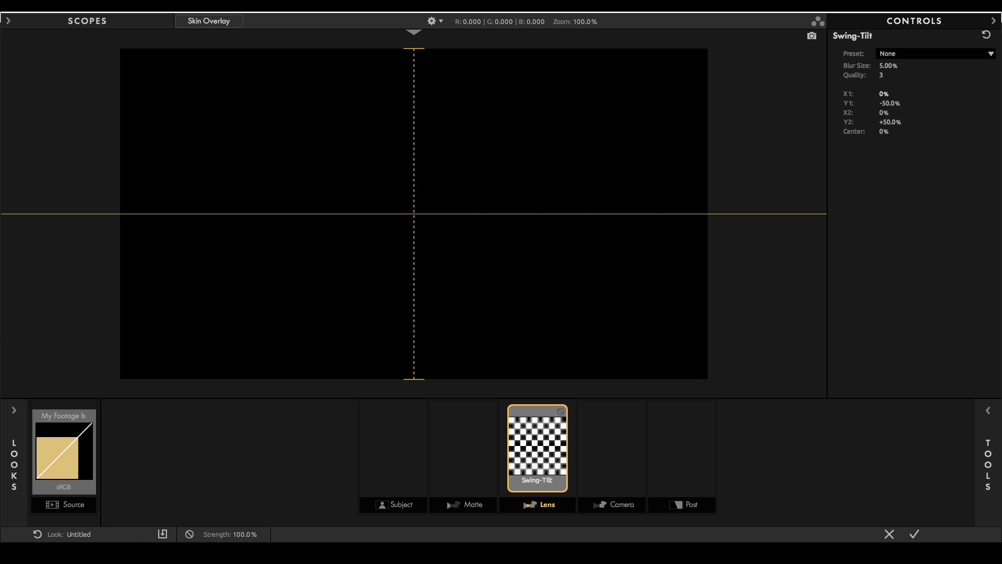
Step: Set Swing-Tilt's X1 to -1.8%, Y1 to -56.2%, X2 to +3.6%, Blur Size to 2.75% and Quality to 6
mouse_move(883, 94)
left_mouse_down()
mouse_move(893, 113)
mouse_move(865, 104)
left_mouse_up()
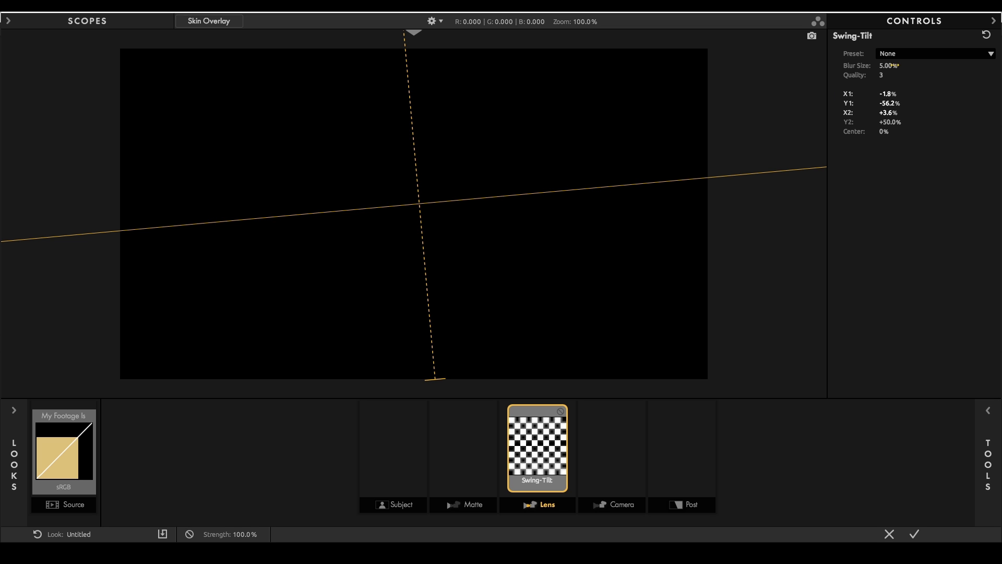
left_click(892, 66)
type("200")
key("BackSpace")
key("BackSpace")
type(".75")
key("Tab")
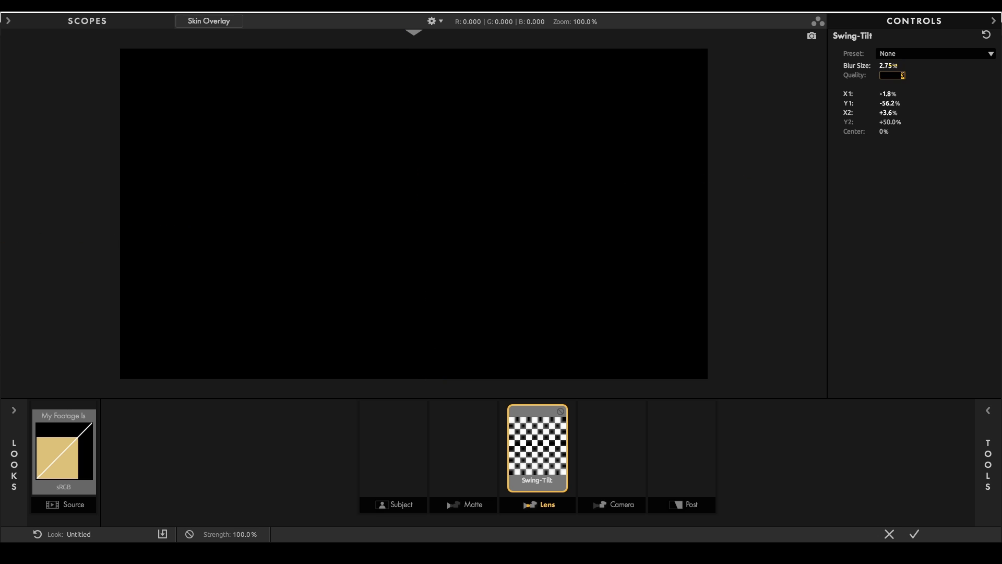
key("Return")
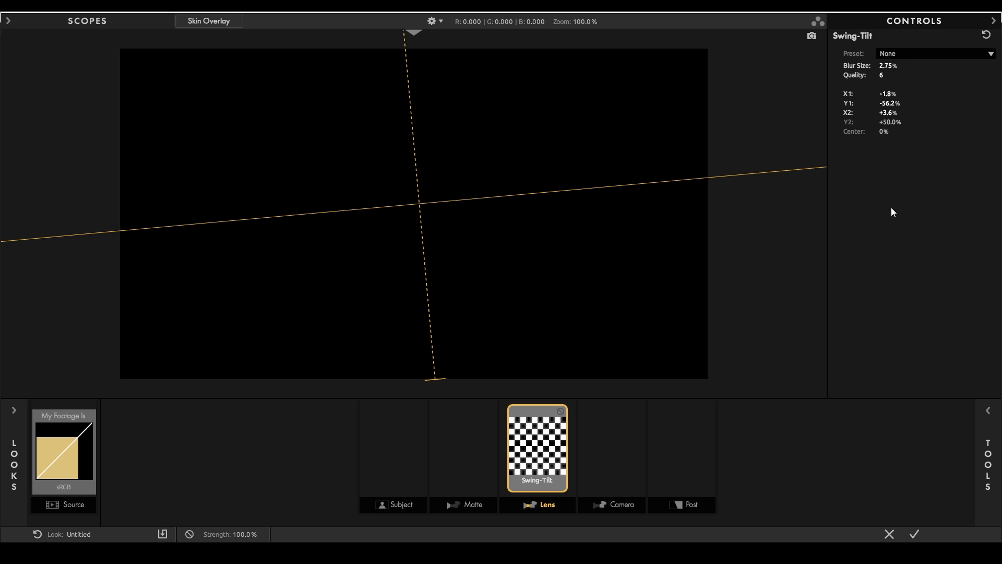
Step: Add a Curves tool to the look's Camera stage and show its controls
left_click(638, 500)
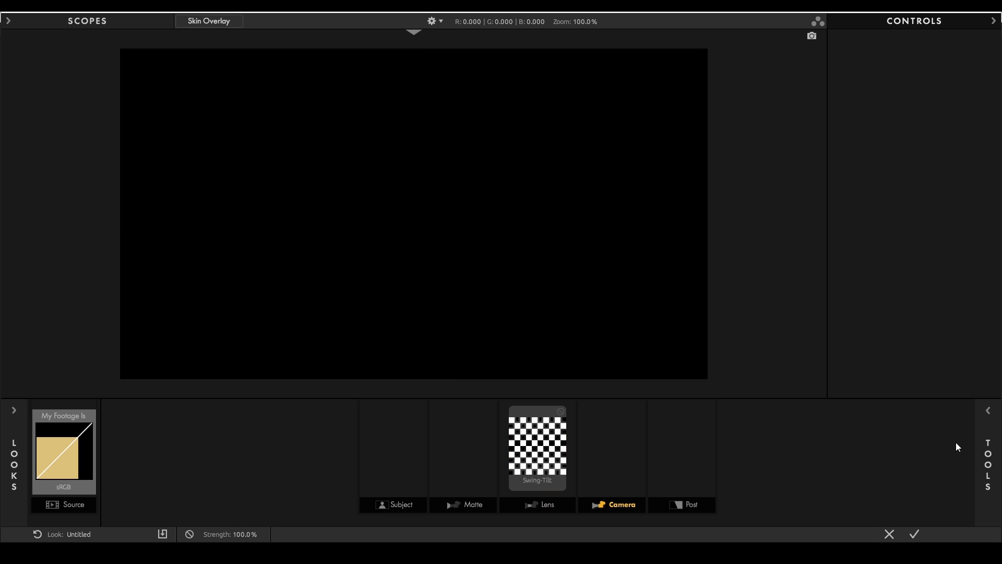
left_click(986, 450)
double_click(775, 256)
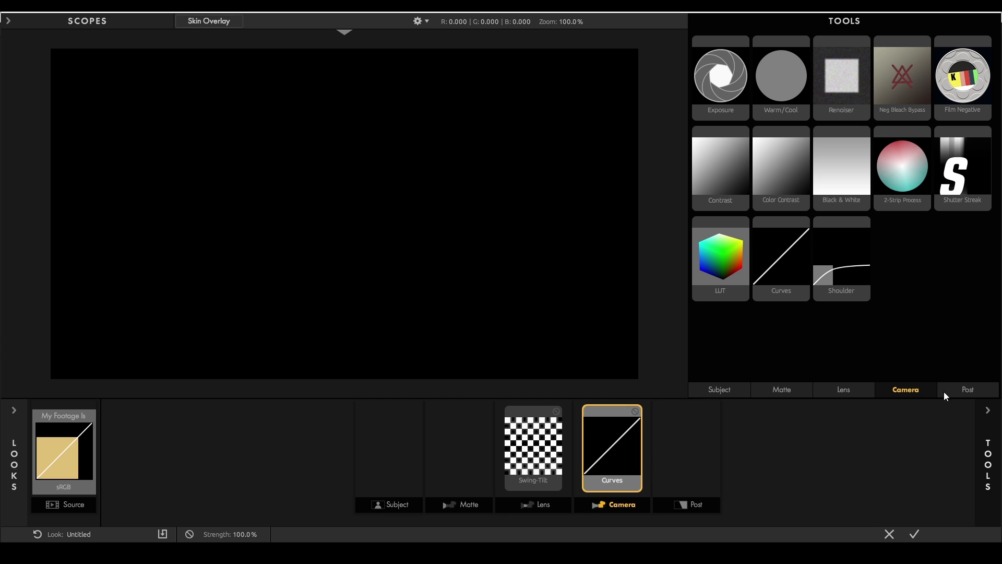
left_click(987, 465)
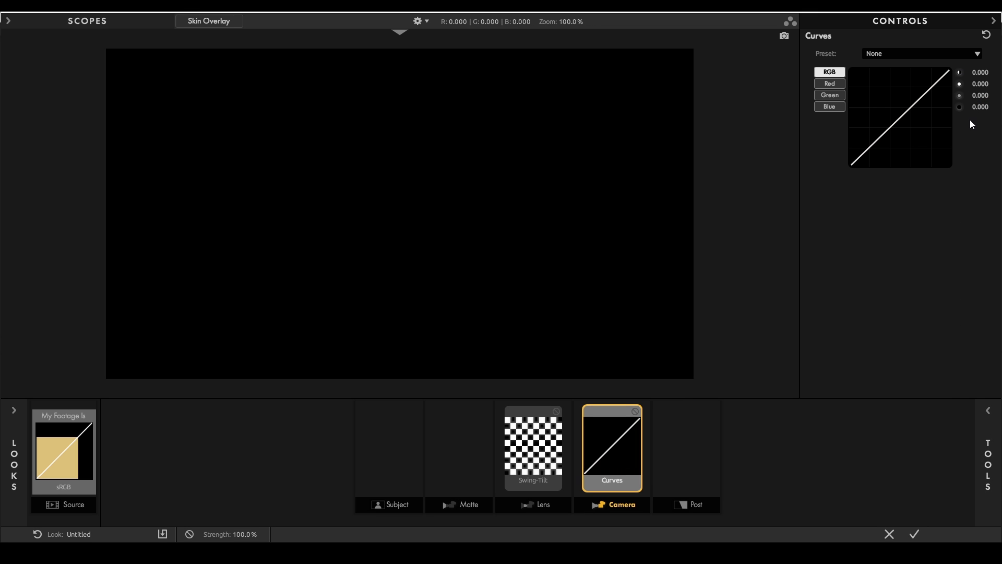
Step: Set the Curves tool's RGB contrast to +1.340 and midtones to +0.240, and accept the look
left_click(980, 73)
type("1.3")
key("Return")
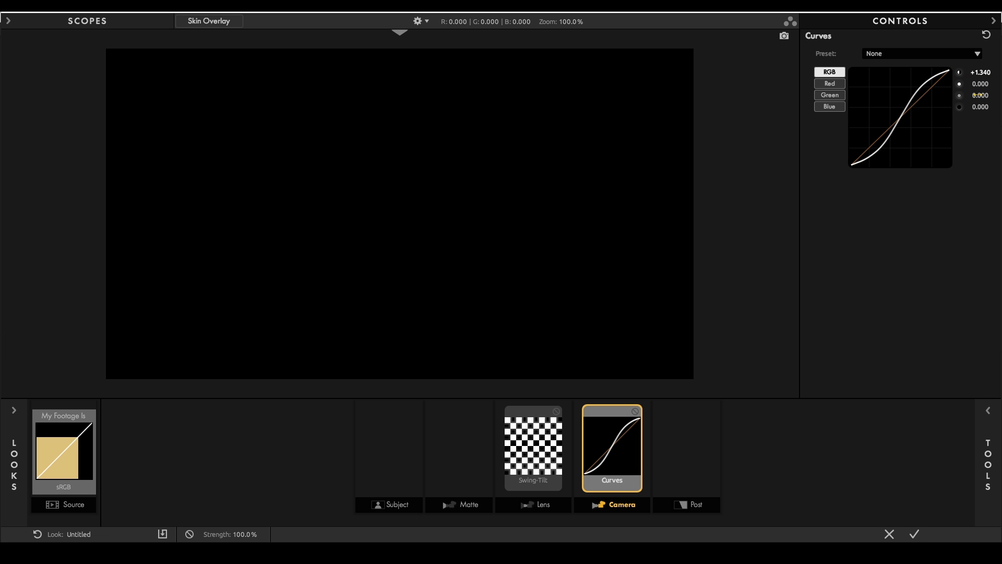
left_click(980, 95)
type("0.240")
key("Return")
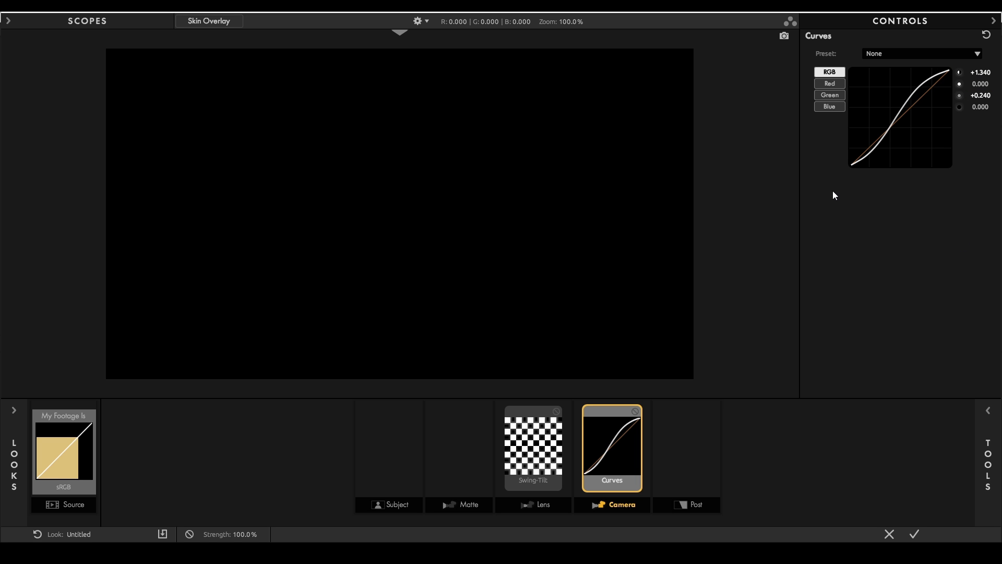
left_click(915, 533)
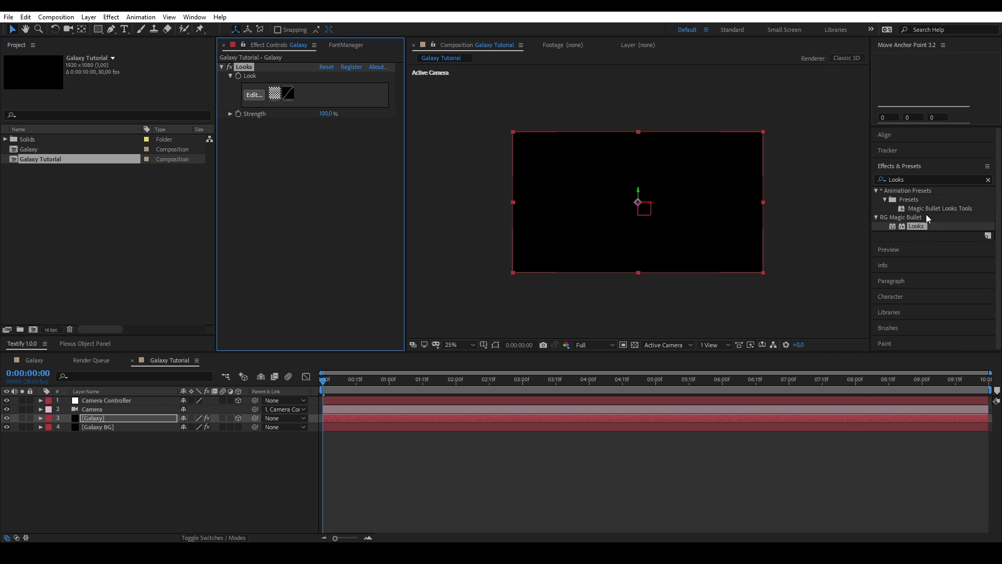
Step: Find the Noise effect, apply it to the Galaxy layer, set Amount of Noise to 3% and turn off Use Color Noise
left_click(915, 177)
type("Noise")
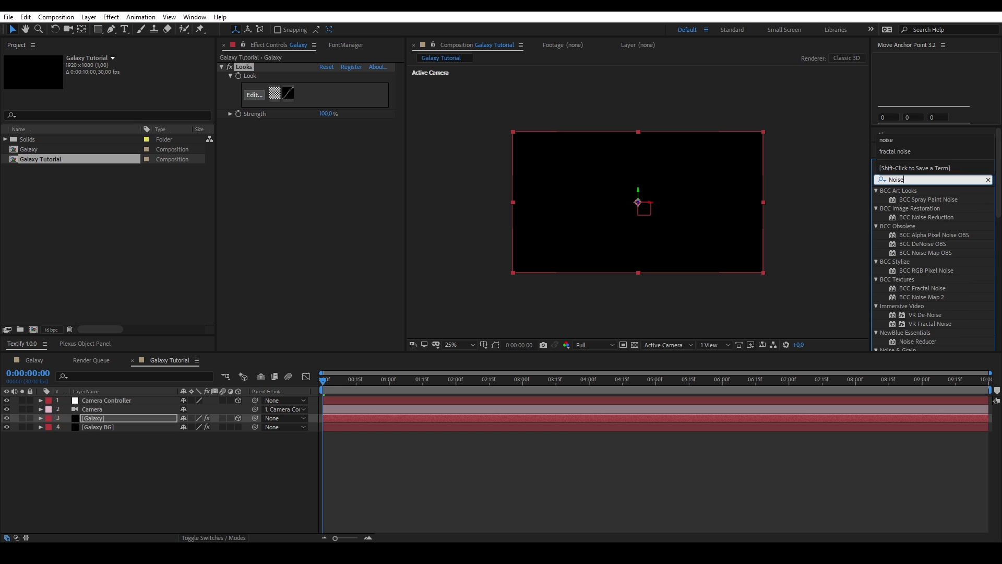
scroll(904, 303, "down", 3)
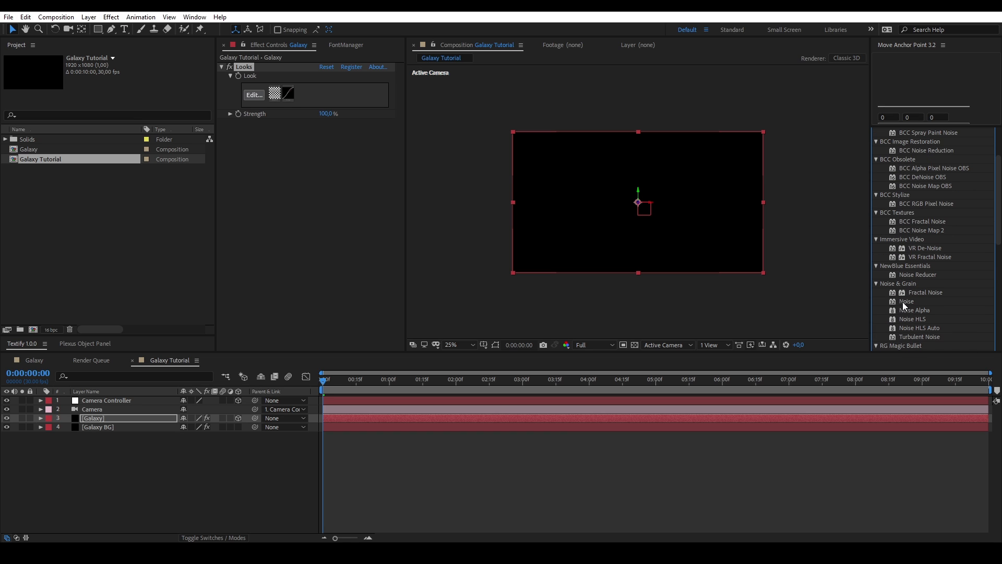
left_click_drag(911, 303, 340, 228)
type("3")
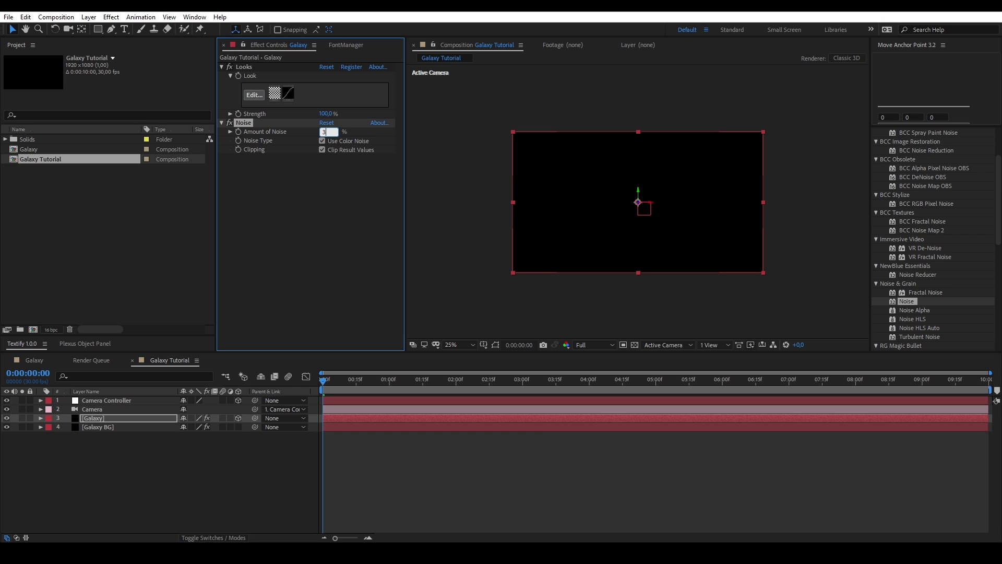
key("Return")
left_click(348, 143)
left_click(339, 258)
Step: Find the Universe Glow Highlights effect and apply it to the Galaxy layer
left_click(962, 179)
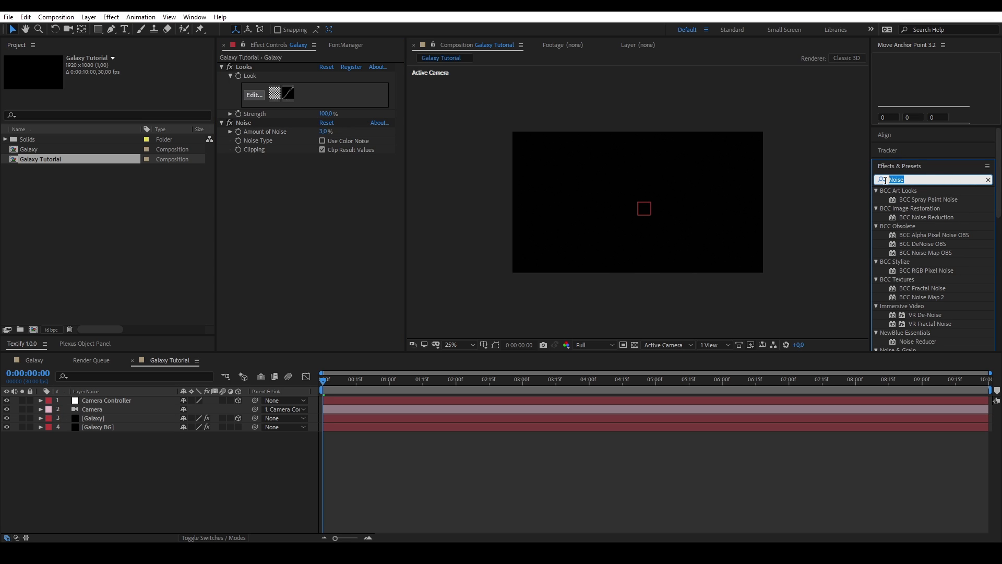
type("Glow H")
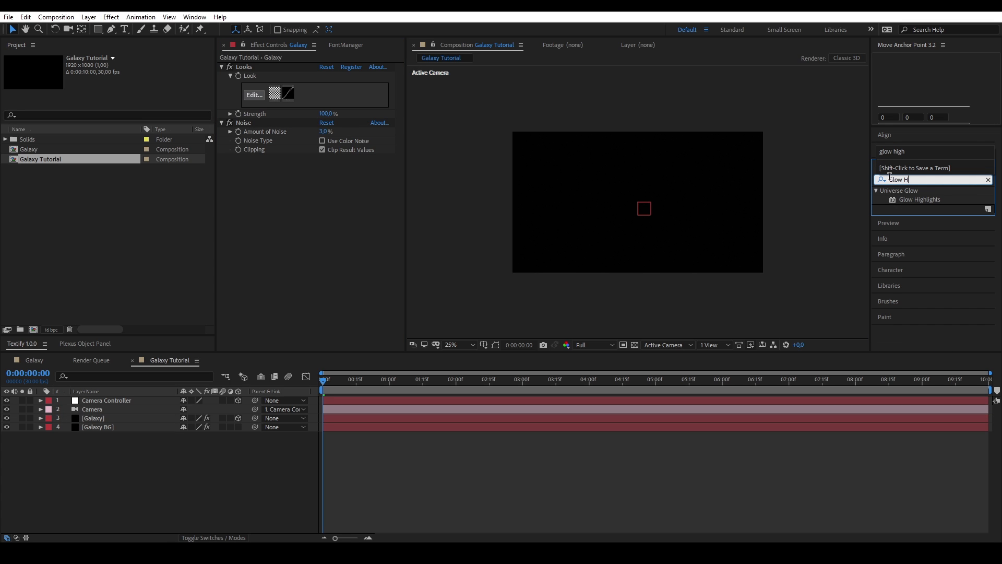
type("igh")
left_click(917, 198)
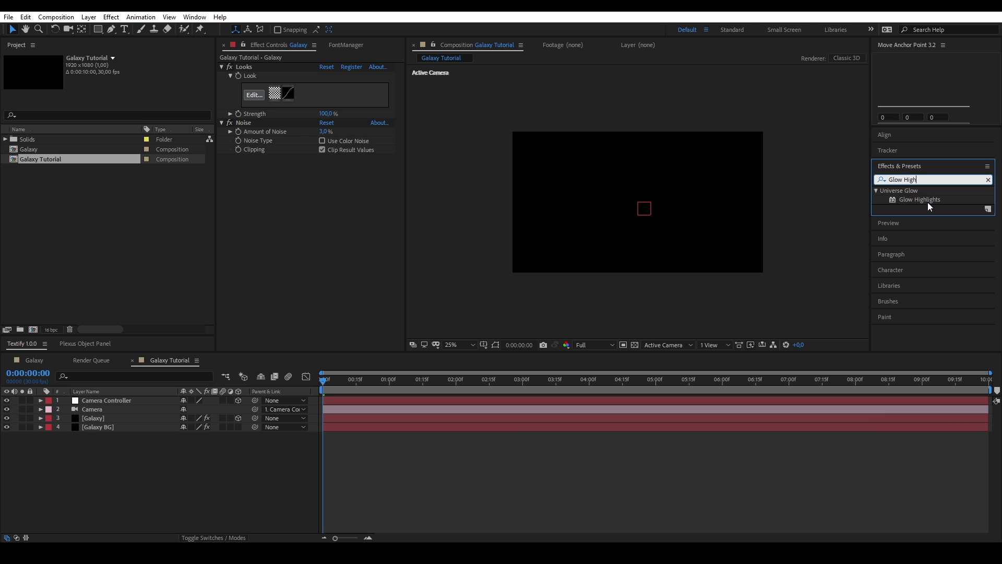
left_click_drag(931, 200, 268, 230)
left_click(269, 230)
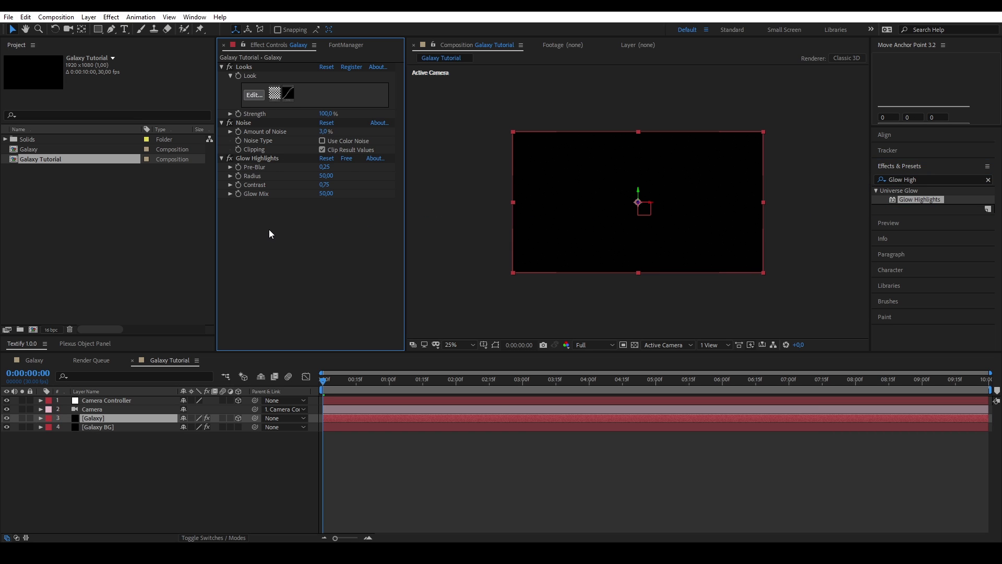
Step: Set Glow Highlights' Pre-Blur to 0.40, Radius to 70, Contrast to 0.50 and Glow Mix to 40
left_click(324, 167)
type("0")
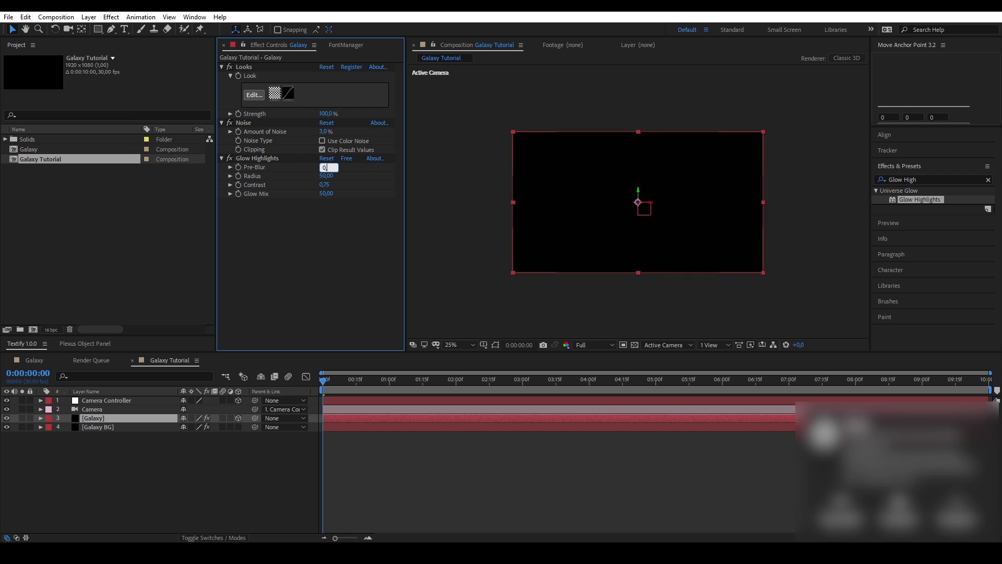
type(",4")
key("Tab")
type("70")
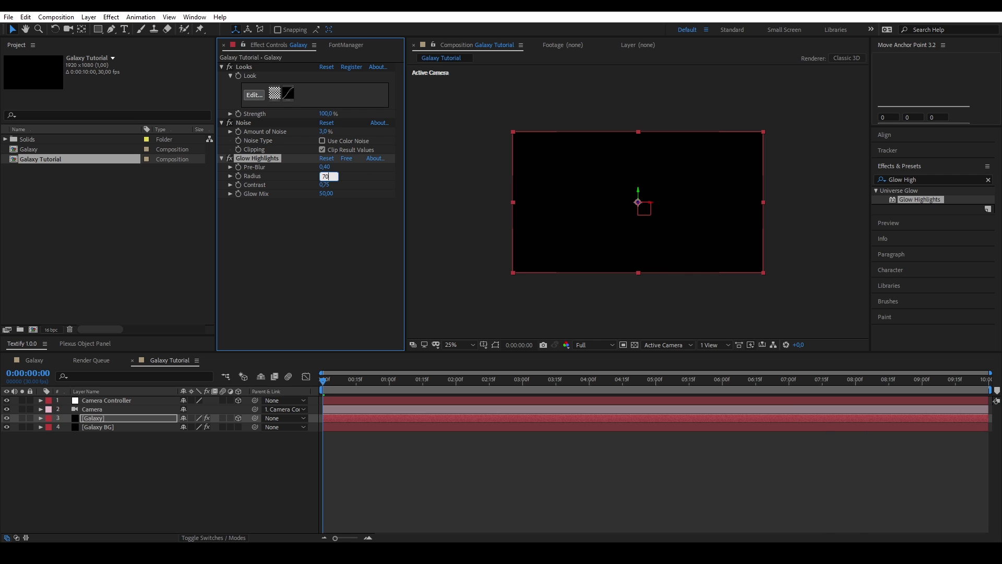
key("Tab")
type("0,5")
key("Tab")
type("10")
key("BackSpace")
key("BackSpace")
type("40")
left_click(553, 470)
Step: Find Sapphire's S_NightSky effect, apply it to the Galaxy layer and collapse the three effects above it
left_click(935, 180)
type("nightsky")
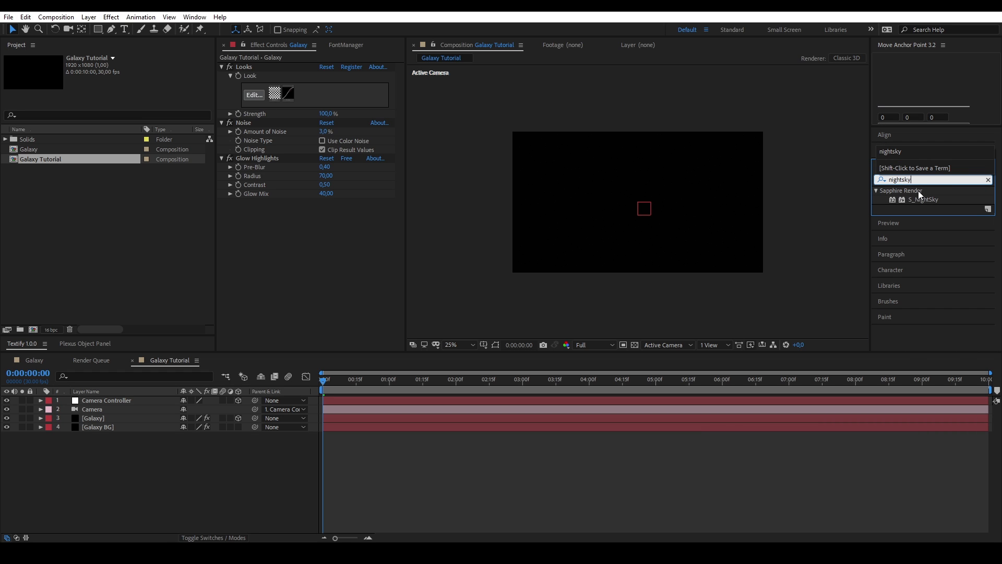
left_click(911, 197)
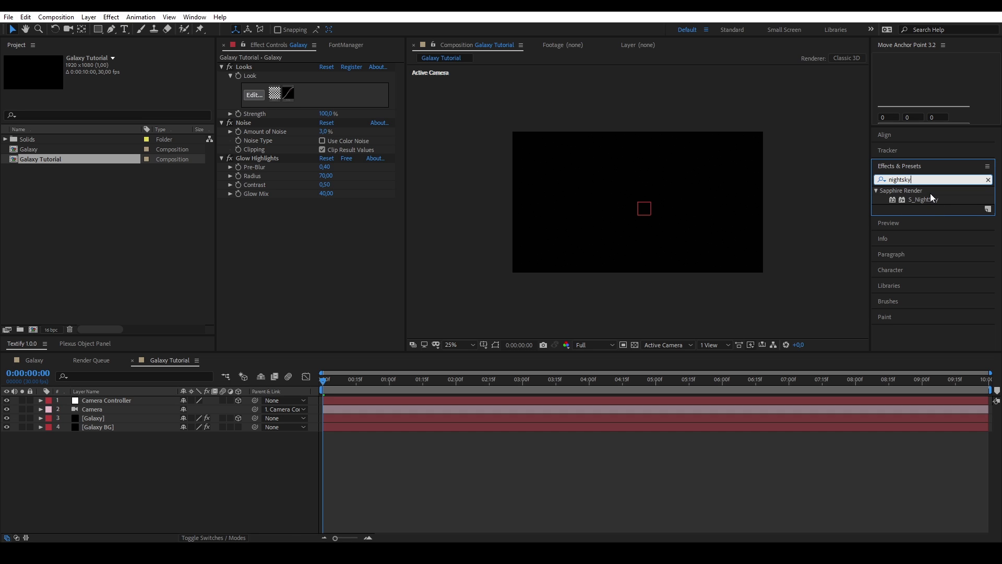
left_click_drag(928, 198, 379, 234)
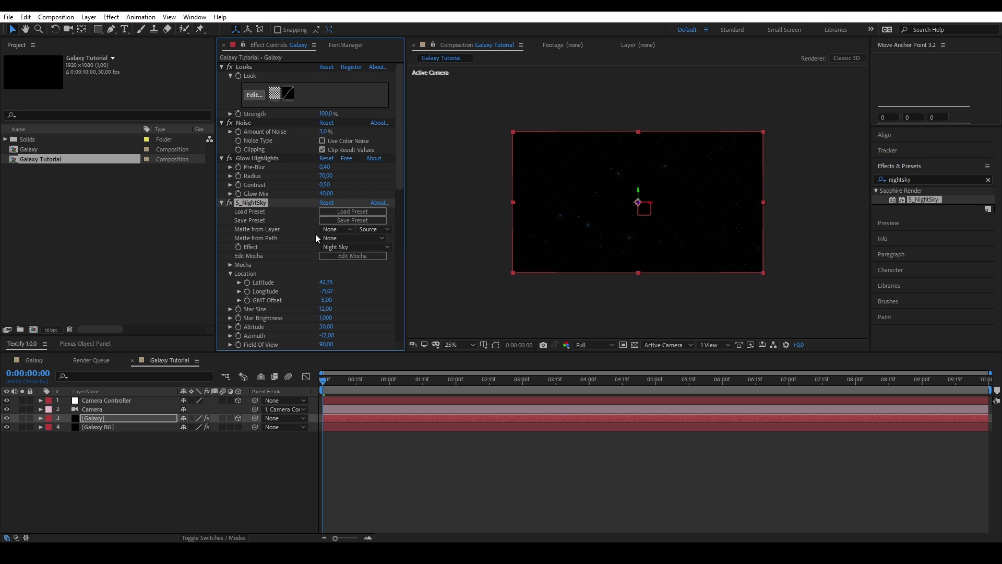
left_click(221, 67)
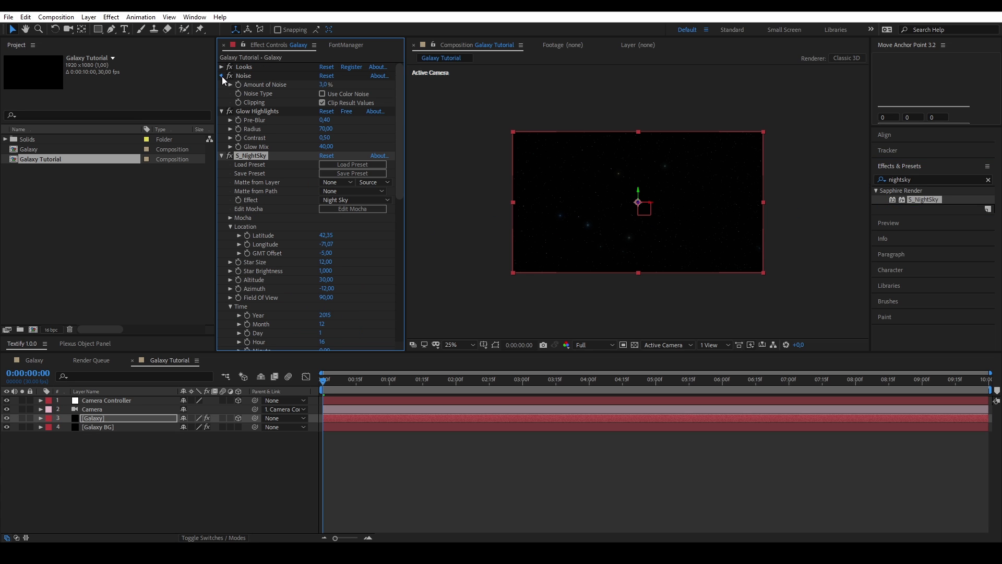
left_click(221, 76)
left_click(221, 85)
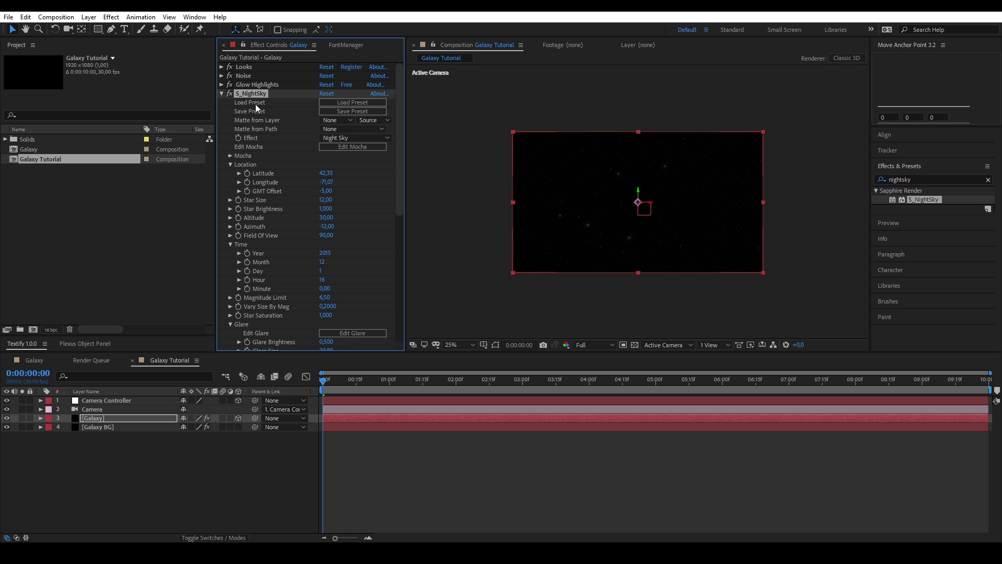
Step: Set S_NightSky's Star Size to 16 and Star Brightness to 1.67
scroll(271, 123, "down", 1)
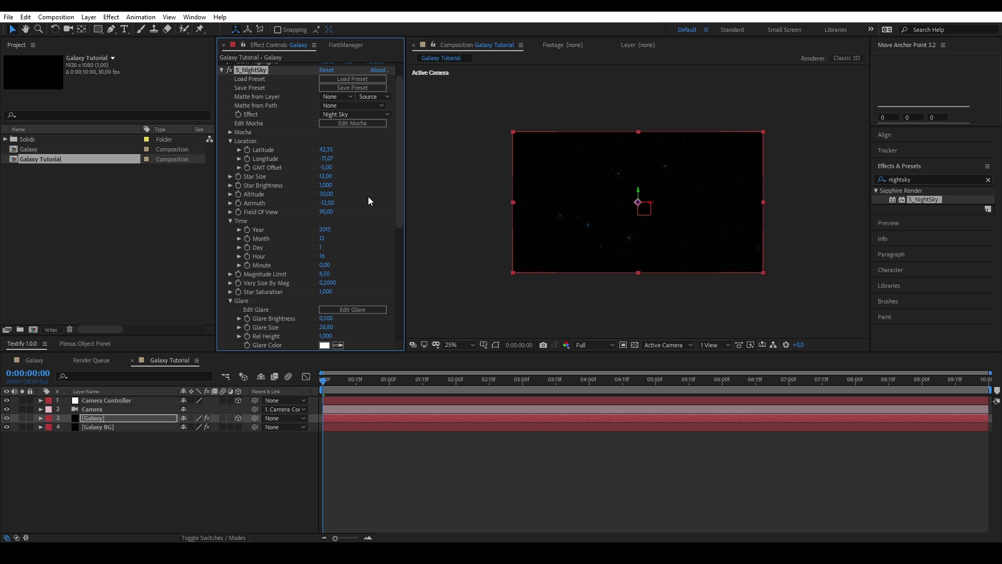
left_click(325, 177)
type("16")
key("Tab")
type("1,67")
key("Return")
Step: Set S_NightSky's Field Of View to 142 and Magnitude Limit to 8.9
scroll(365, 178, "down", 1)
left_click(330, 186)
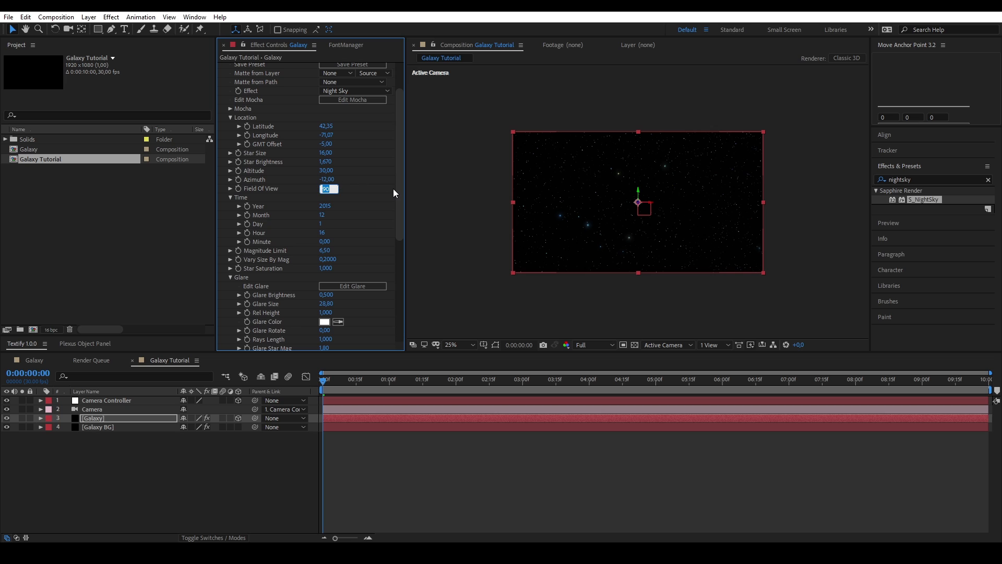
type("142")
key("Return")
scroll(374, 225, "down", 1)
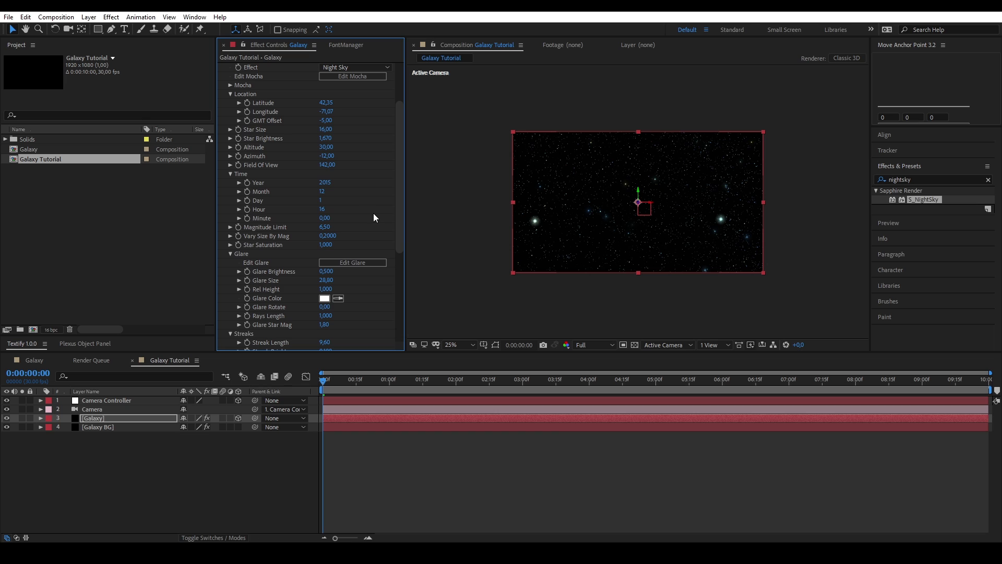
left_click(327, 228)
type("8,9")
key("Return")
scroll(370, 277, "down", 1)
Step: Try reducing the Rel Height of S_NightSky's glare to 0.5
scroll(612, 230, "up", 2)
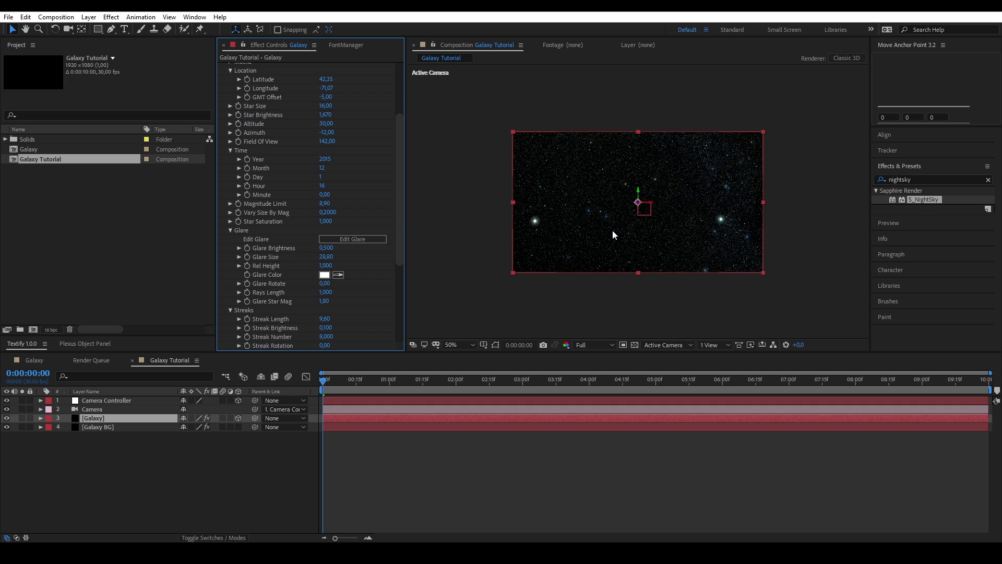
left_click_drag(327, 268, 307, 264)
left_click(326, 265)
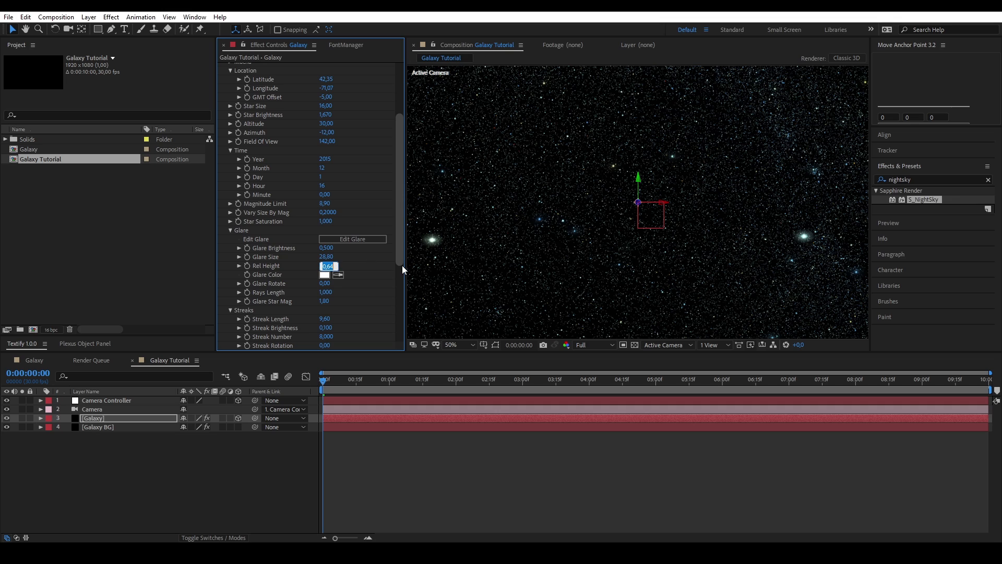
type("0,5")
key("Return")
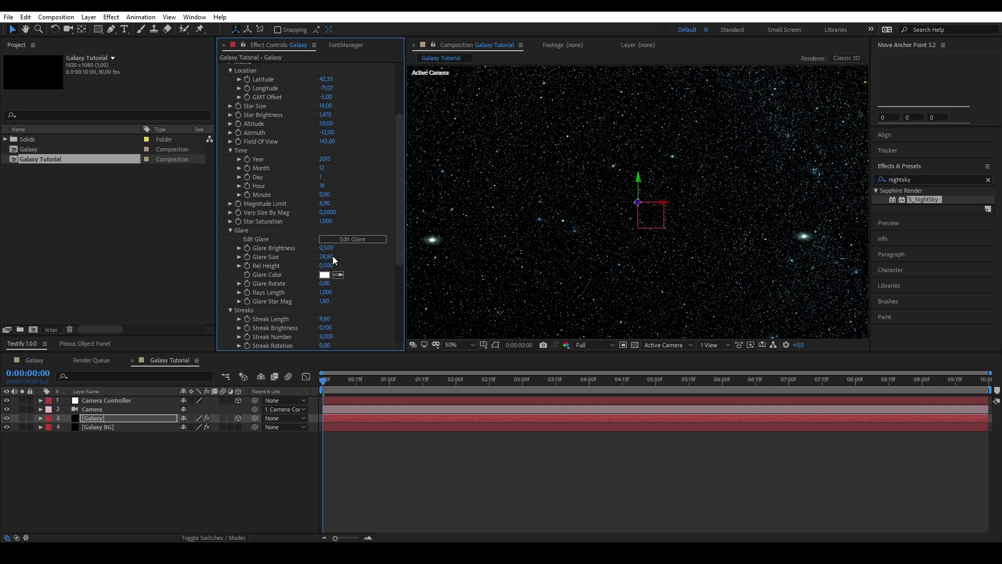
Step: Set S_NightSky's Glare Size to 70 and reduce the glare's Rel Height to 0.080
left_click_drag(327, 256, 358, 255)
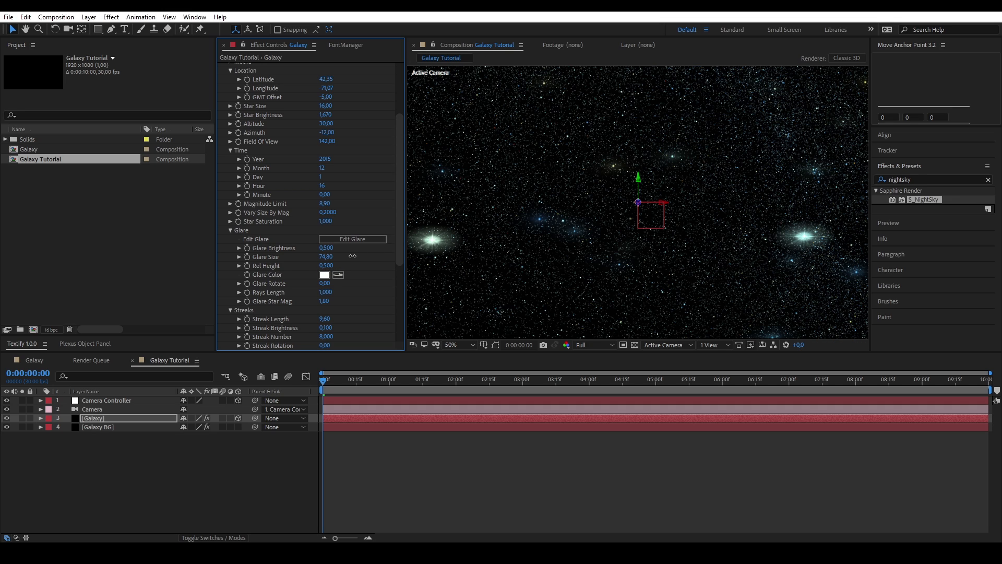
left_click(326, 257)
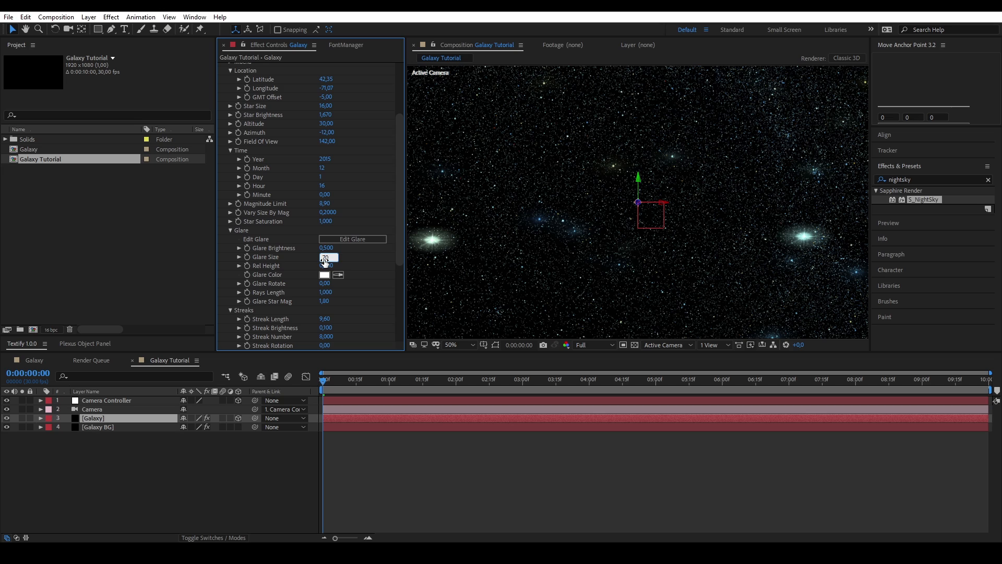
type("70")
left_click_drag(327, 265, 296, 265)
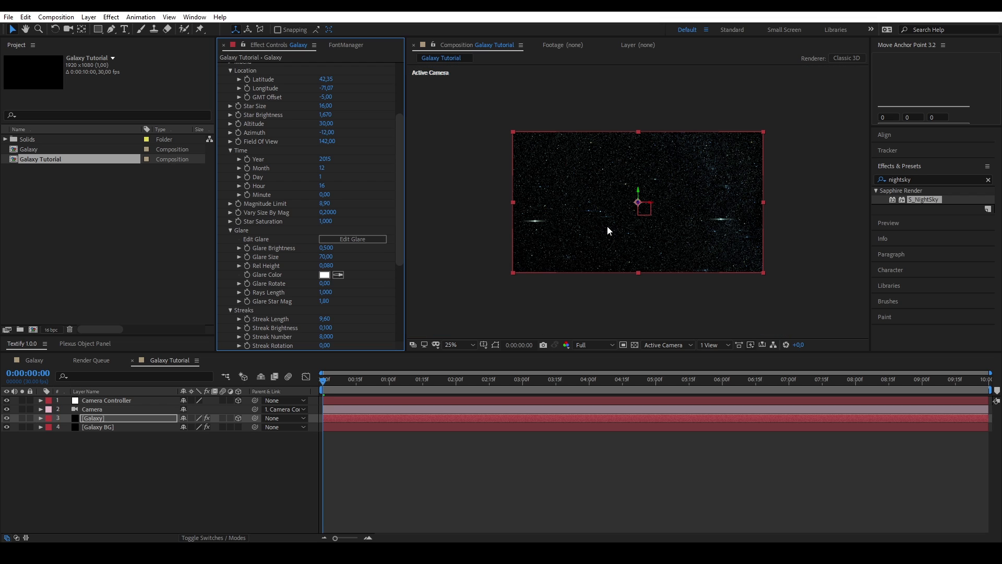
Step: Collapse S_NightSky's Glare, Streaks and Twinkle groups and the effect itself
left_click(230, 230)
left_click(230, 239)
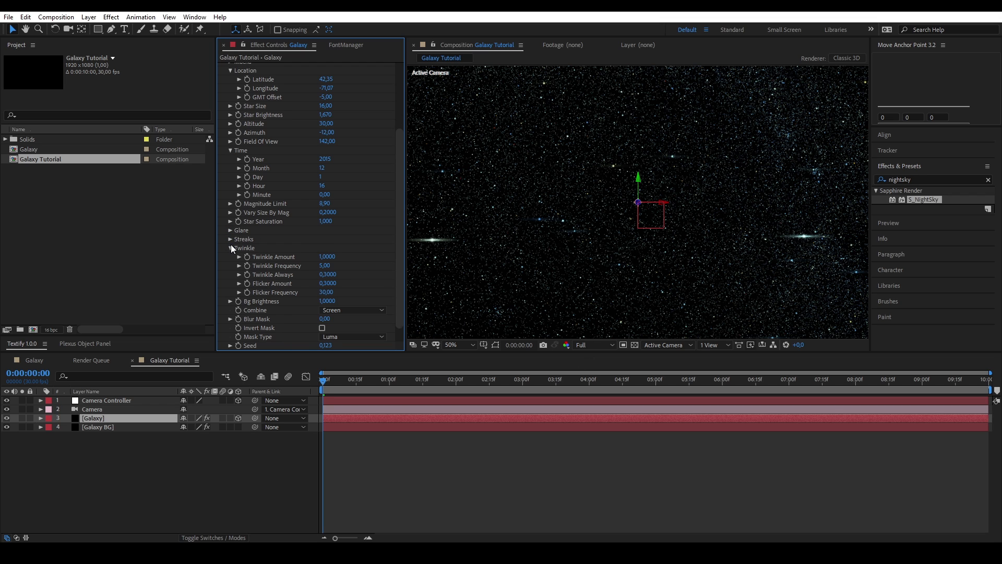
left_click(231, 248)
scroll(245, 241, "up", 3)
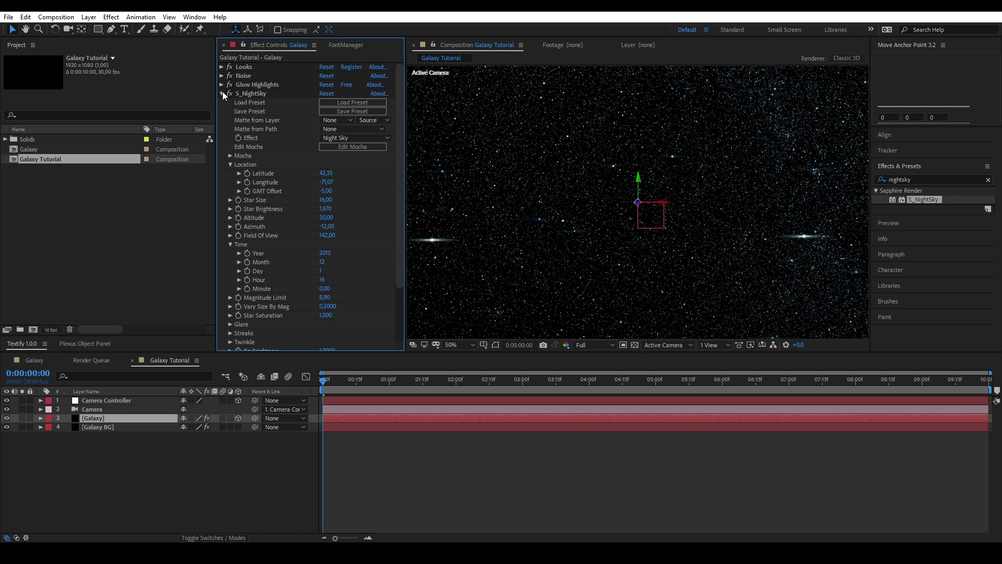
left_click(222, 93)
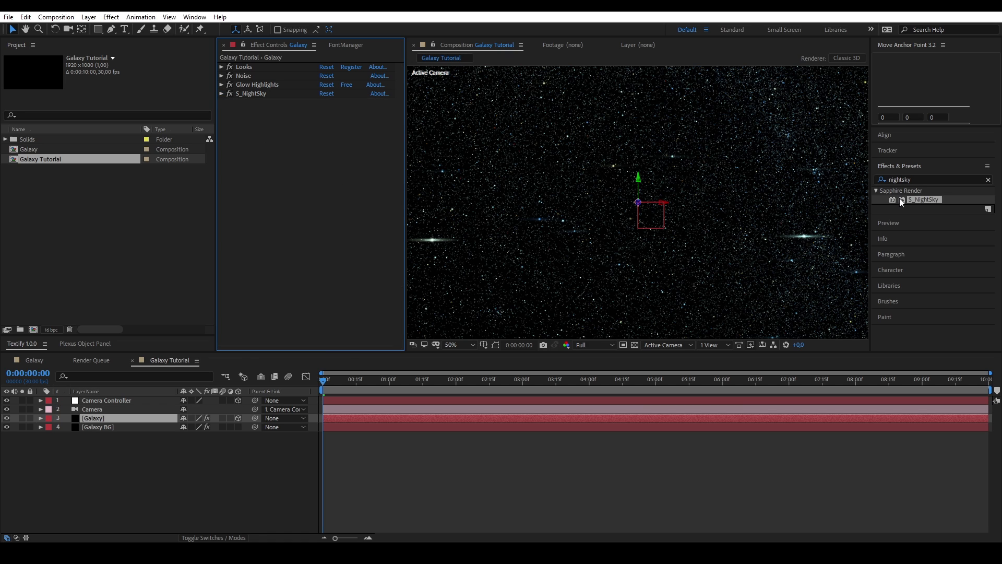
Step: Find the Motion Tile effect and apply it to the Galaxy layer
left_click(918, 180)
type("motion")
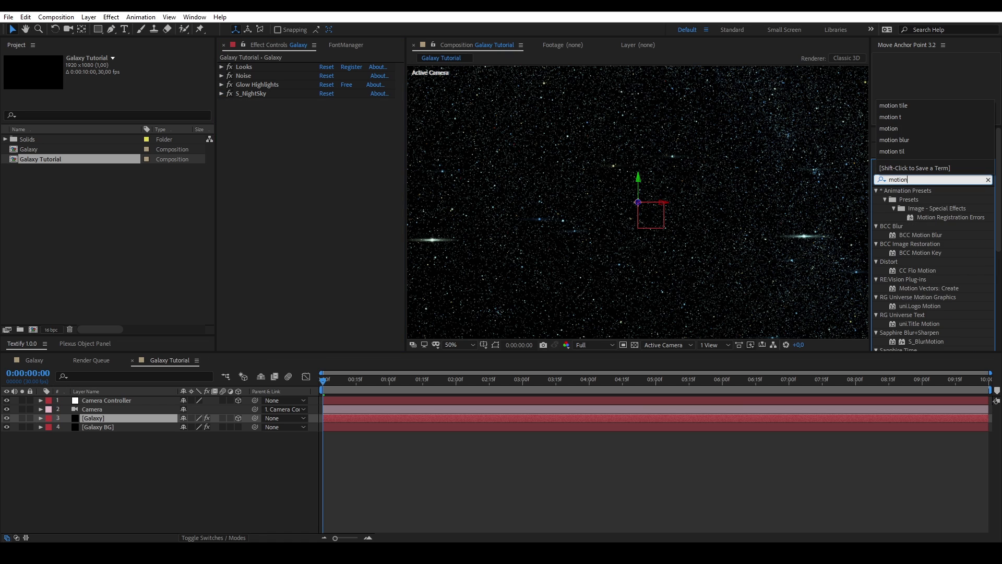
type(" tile")
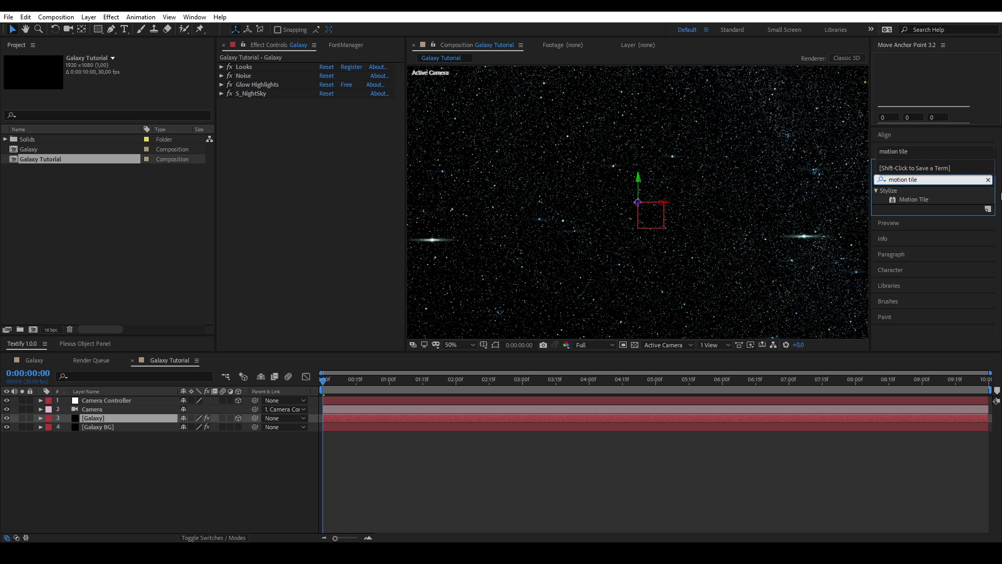
double_click(913, 200)
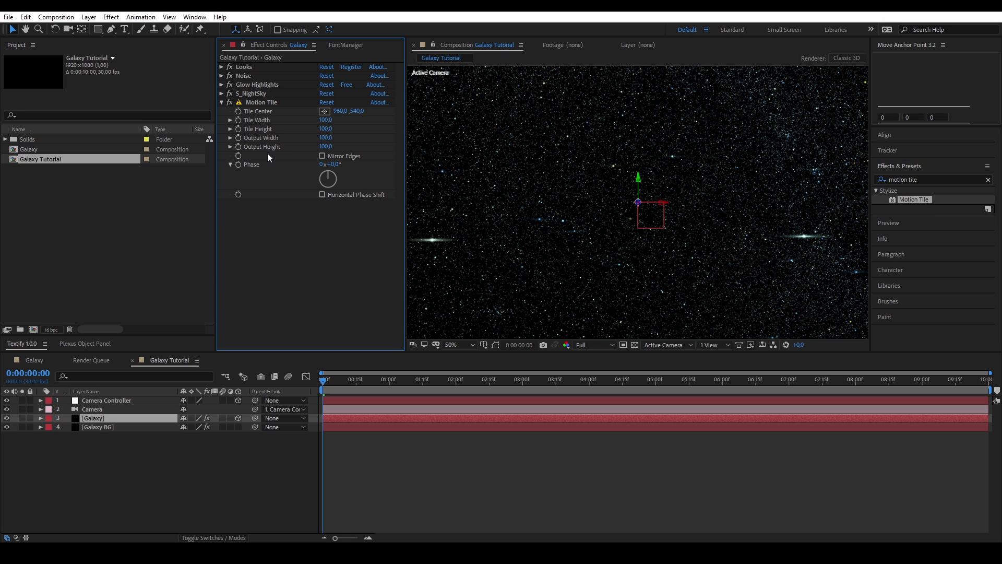
Step: Set Motion Tile's Output Width and Output Height to 400, enable Mirror Edges and collapse the effect
left_click(325, 138)
type("400")
key("Tab")
type("400")
key("Return")
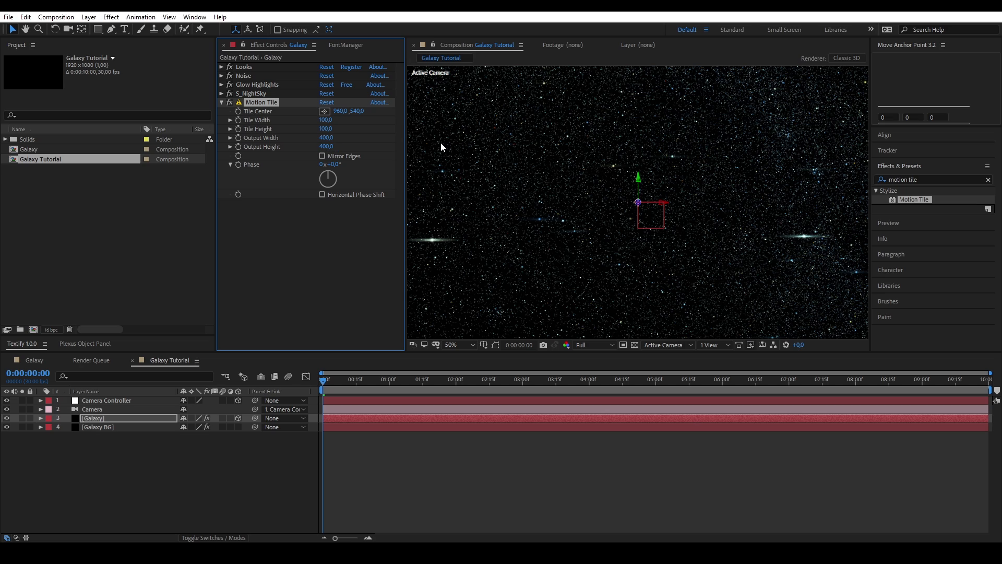
left_click(356, 156)
left_click(268, 183)
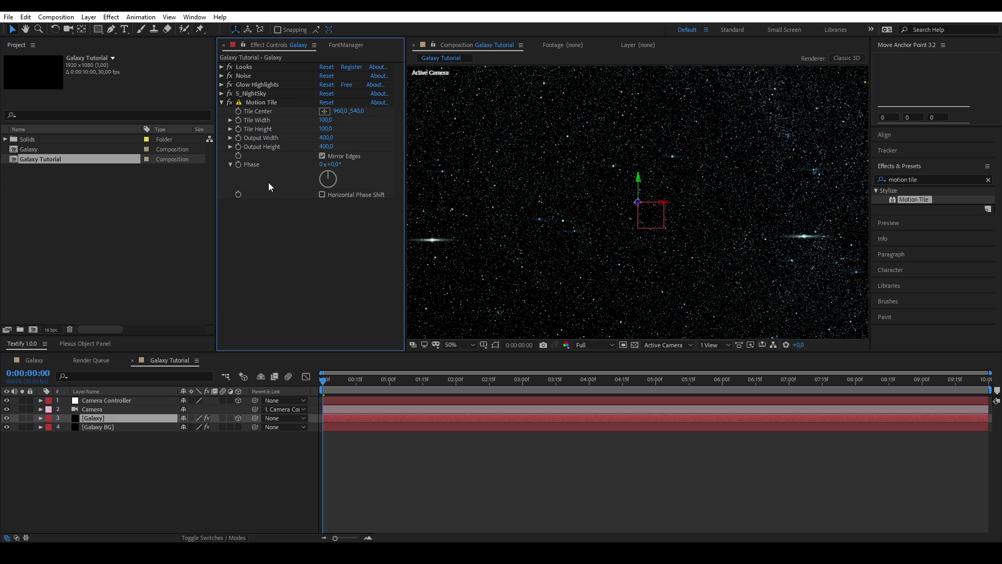
left_click(221, 102)
Step: Find the Optics Compensation effect and apply it to the Galaxy layer
left_click(944, 180)
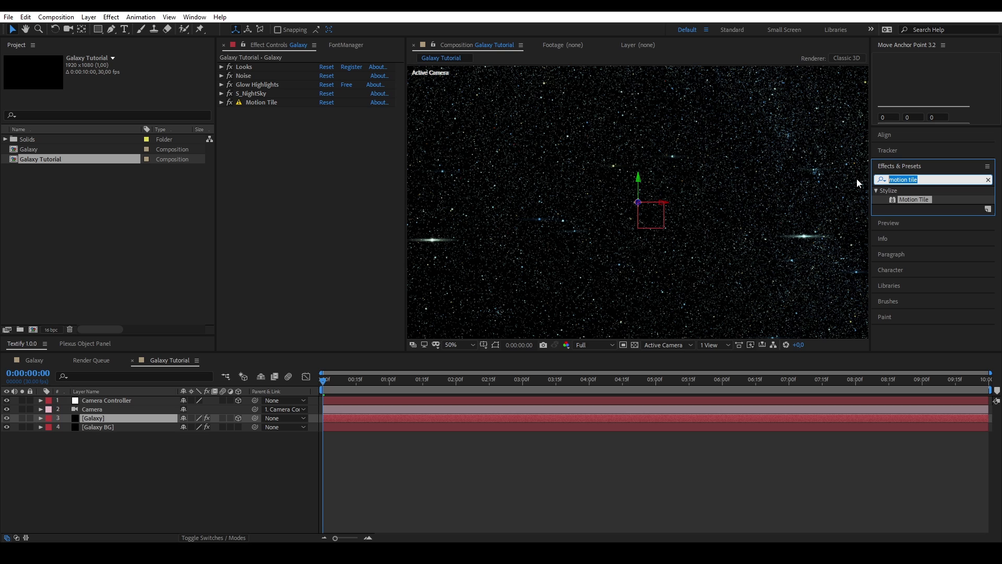
type("optics comp")
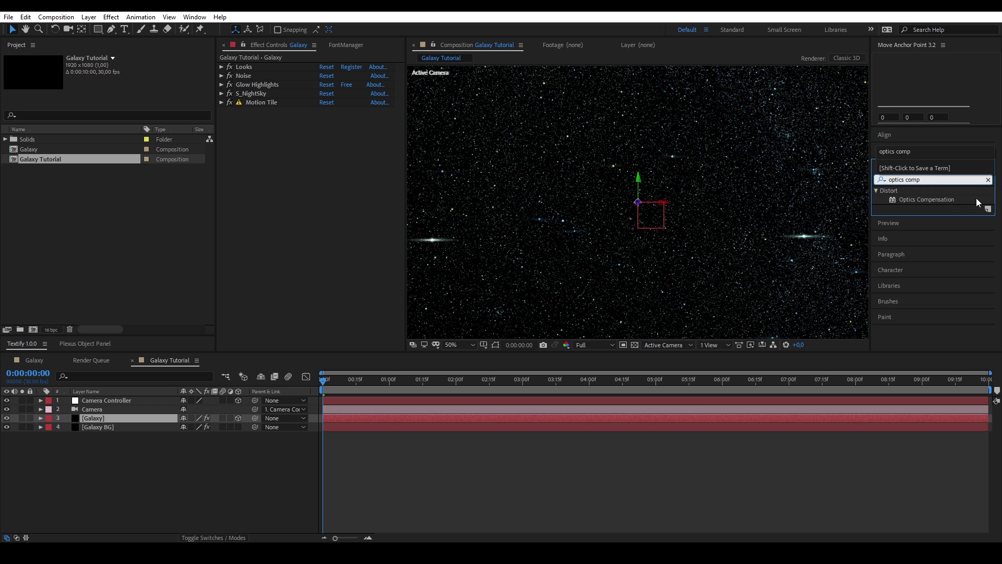
left_click_drag(978, 202, 379, 138)
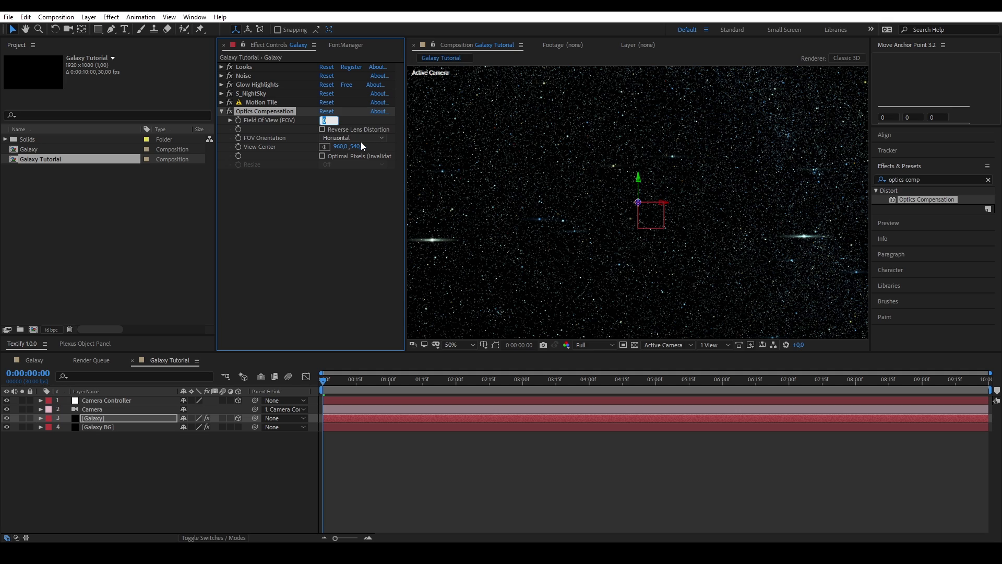
Step: Set Optics Compensation's Field Of View to 116 and enable Reverse Lens Distortion
type("116")
key("Return")
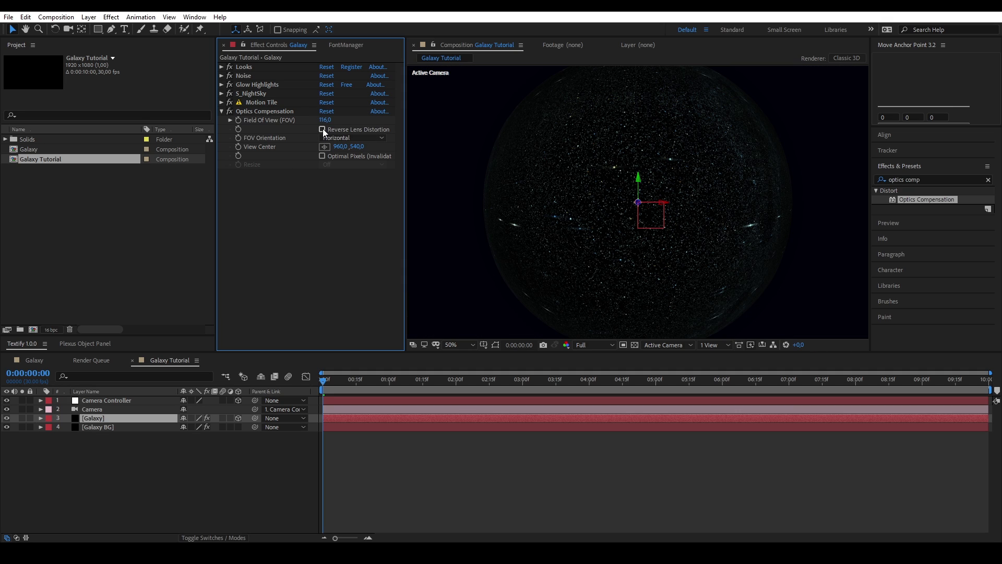
left_click(323, 128)
scroll(644, 209, "down", 1)
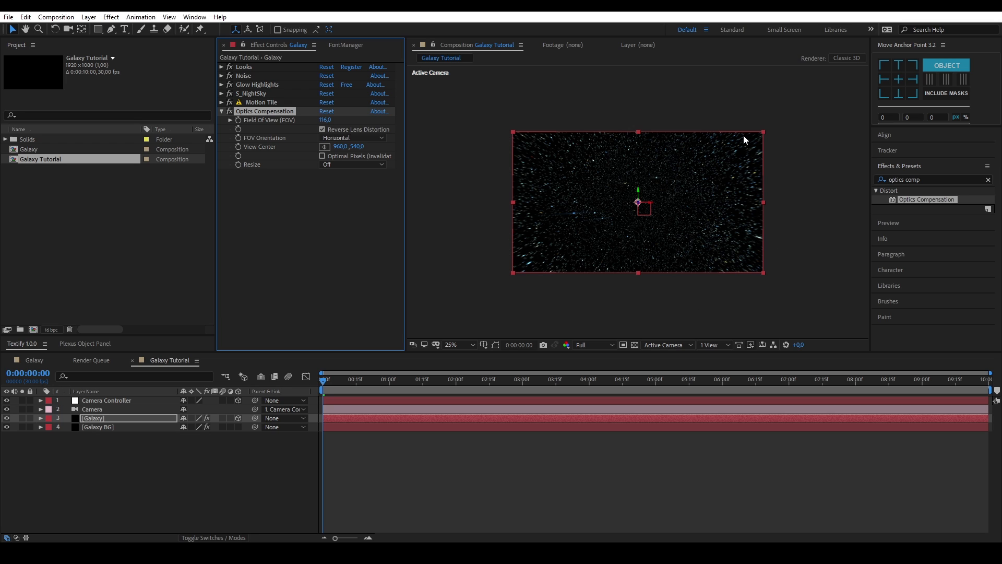
left_click(286, 301)
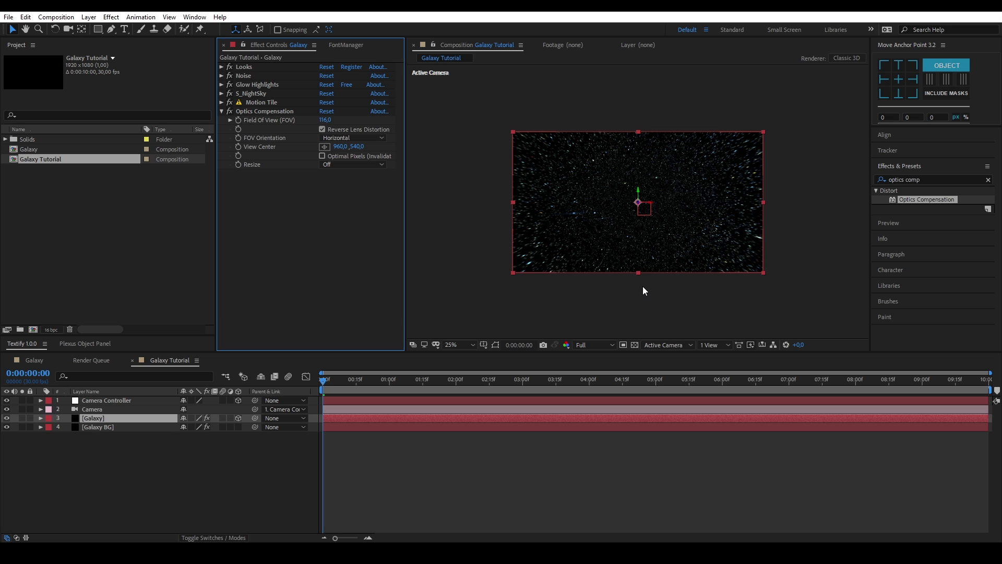
Step: Create a new adjustment layer above the other layers and rename it Looks
left_click(171, 486)
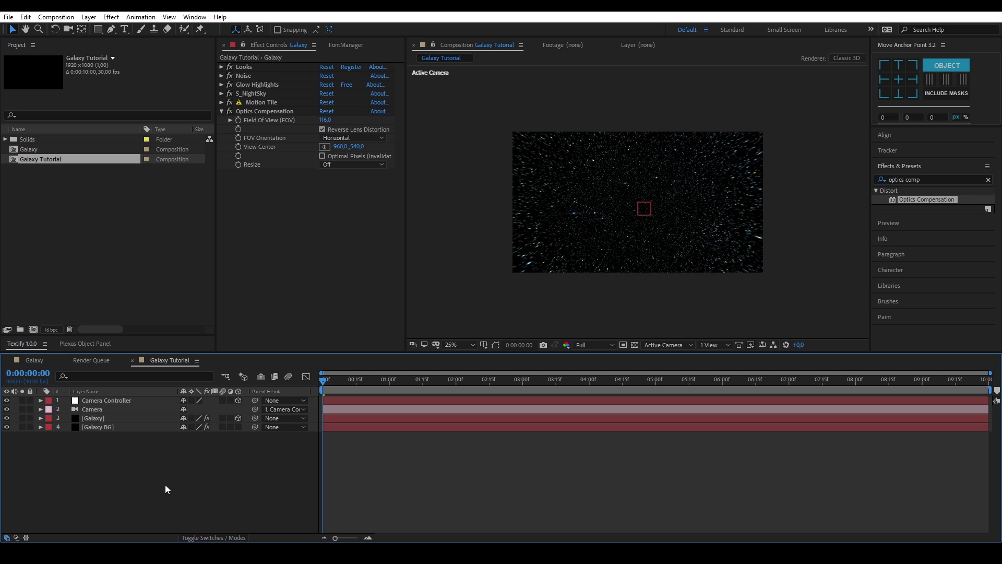
right_click(185, 469)
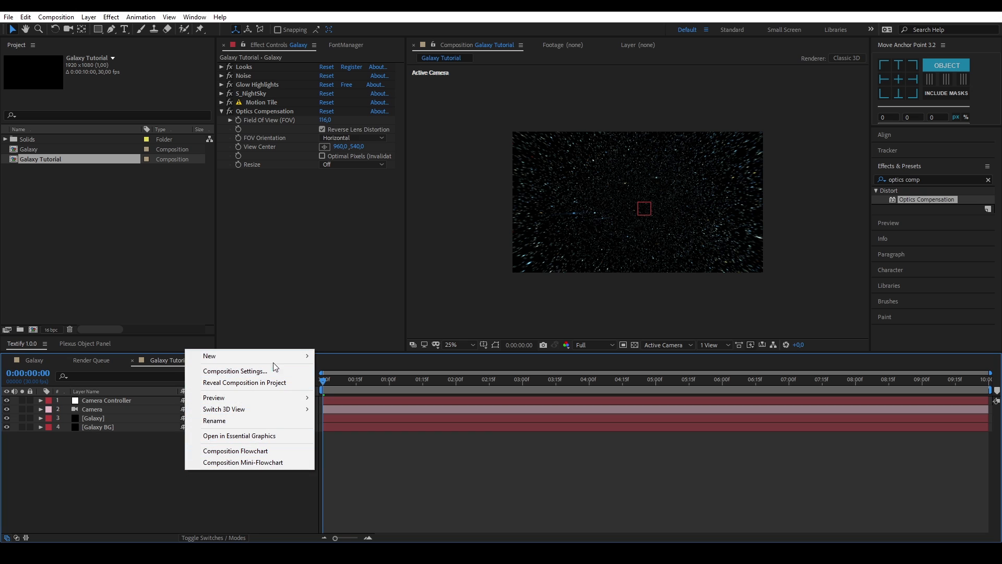
mouse_move(273, 358)
left_click(355, 439)
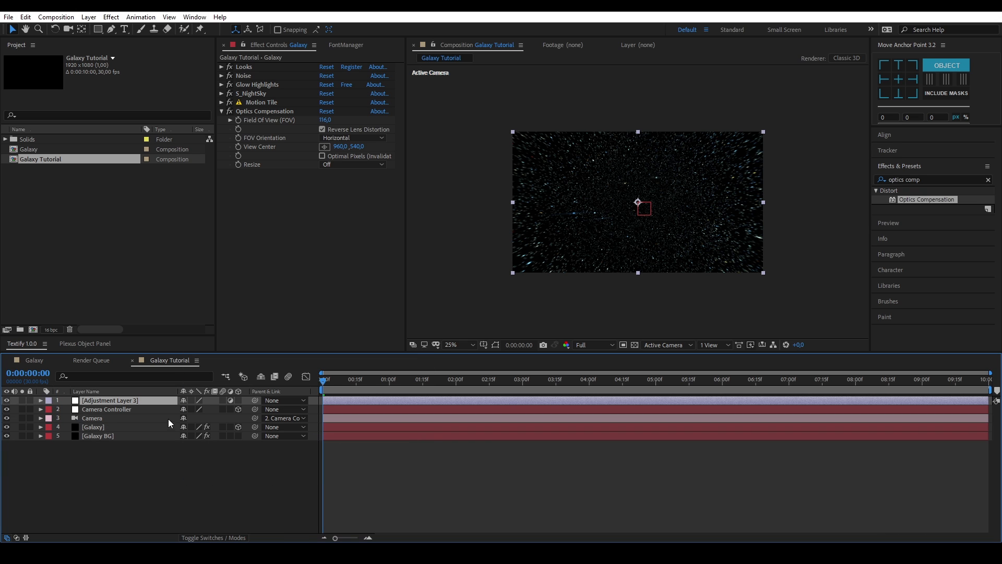
key("Return")
type("L")
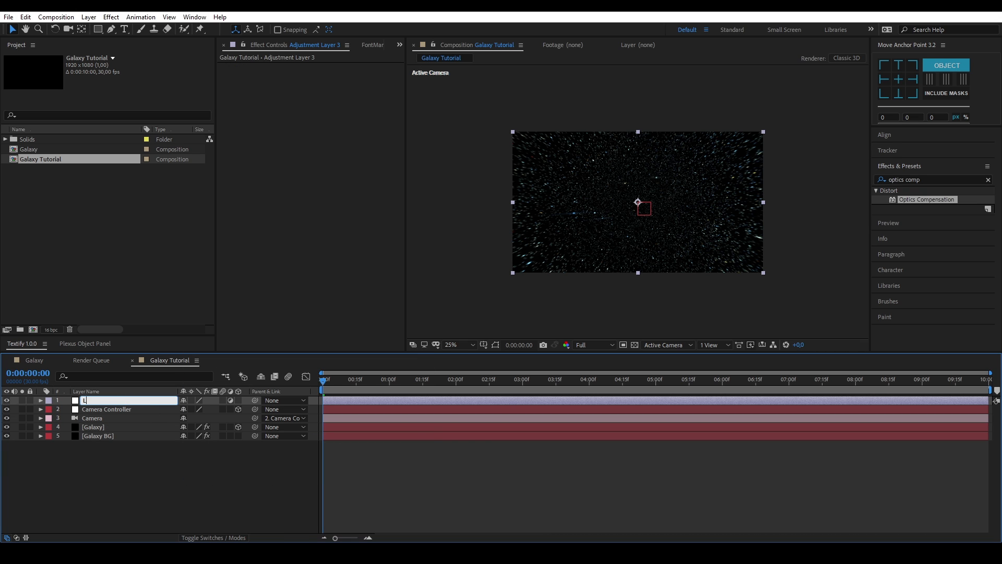
type("ooks")
key("Return")
Step: Find the Magic Bullet Looks effect and apply it to the Looks adjustment layer
left_click(349, 206)
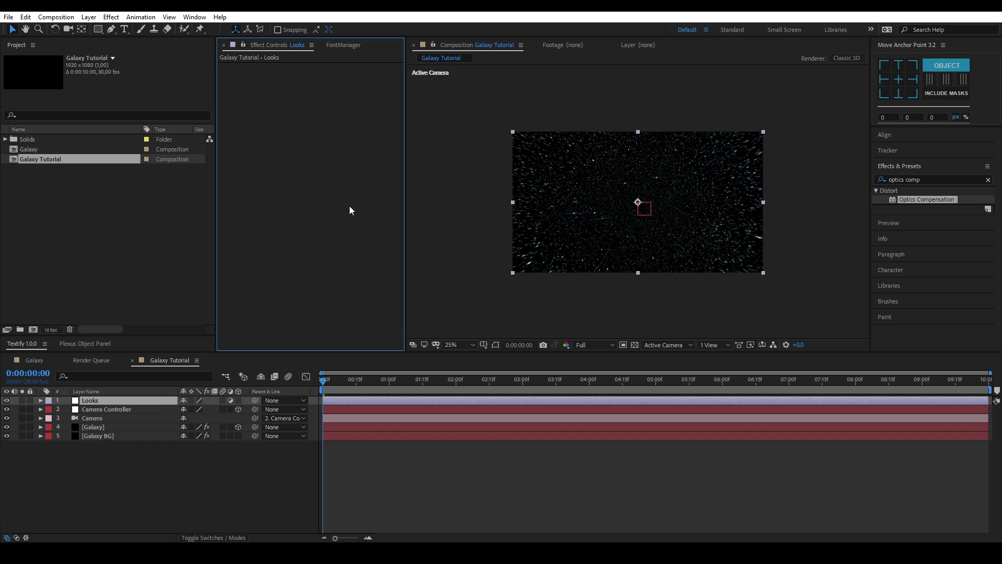
left_click(987, 180)
left_click(951, 179)
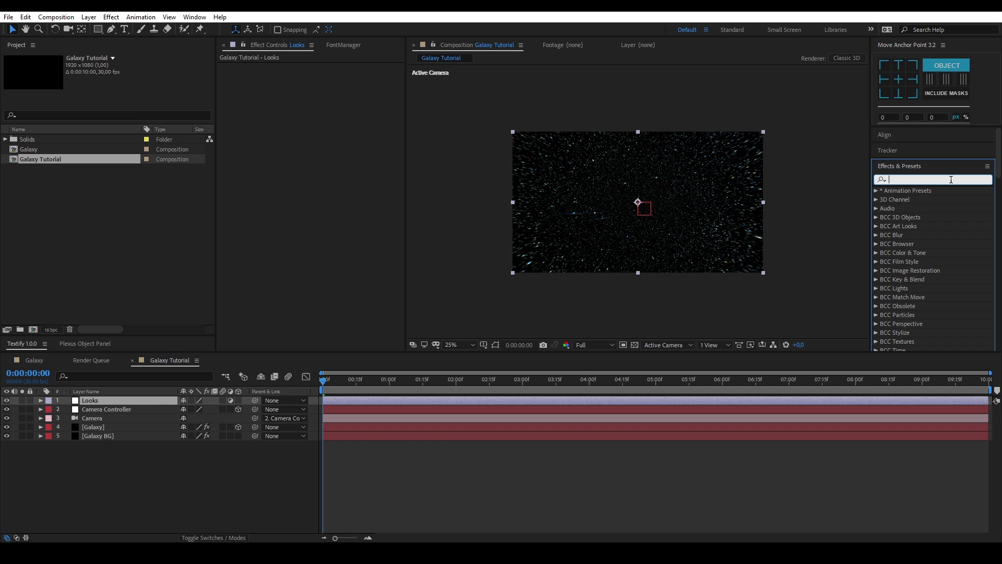
type("looks")
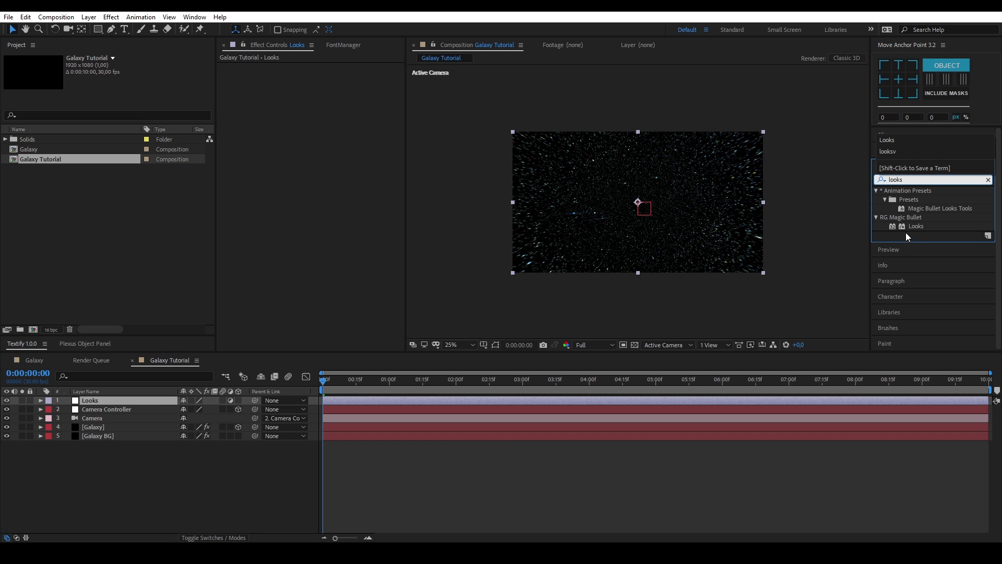
left_click_drag(911, 227, 585, 260)
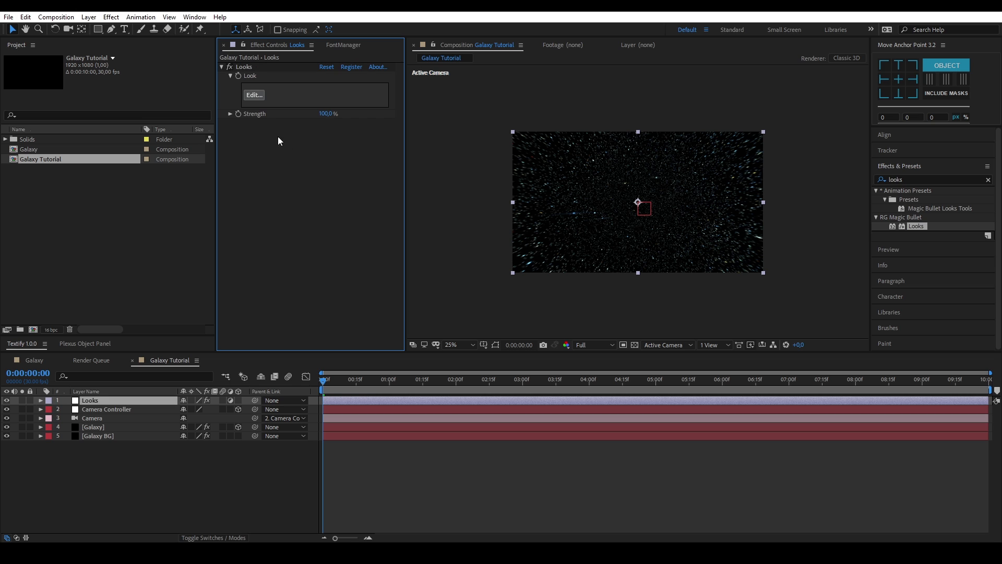
Step: Open the Looks editor and add a Pop tool to the Subject stage with Pop and Size both set to 25%
left_click(259, 94)
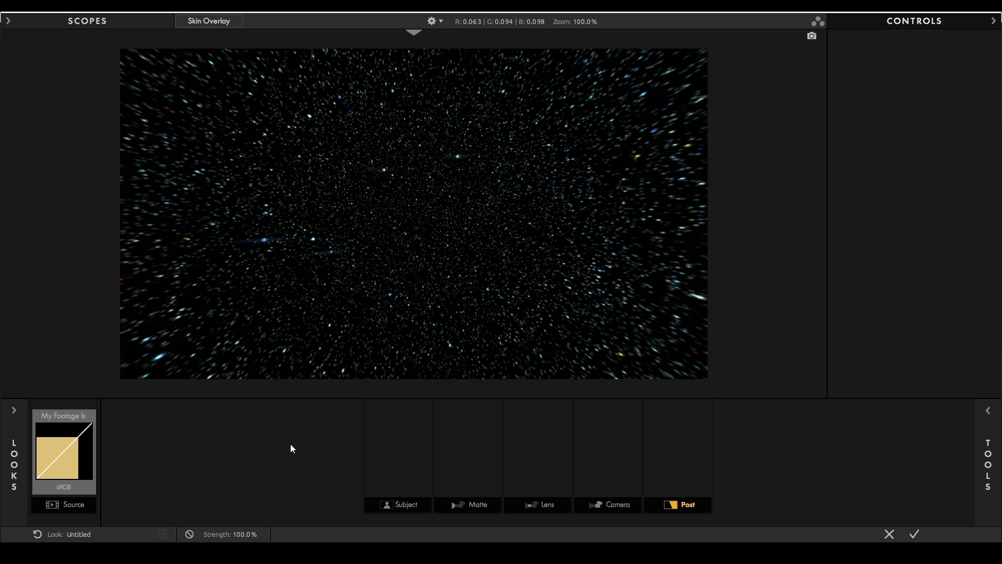
left_click(383, 448)
mouse_move(978, 441)
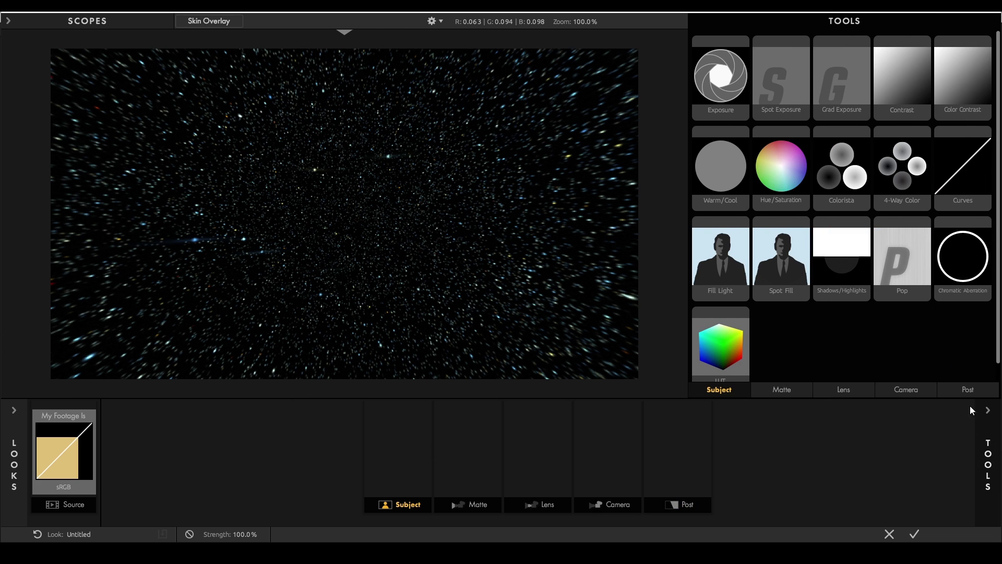
double_click(897, 274)
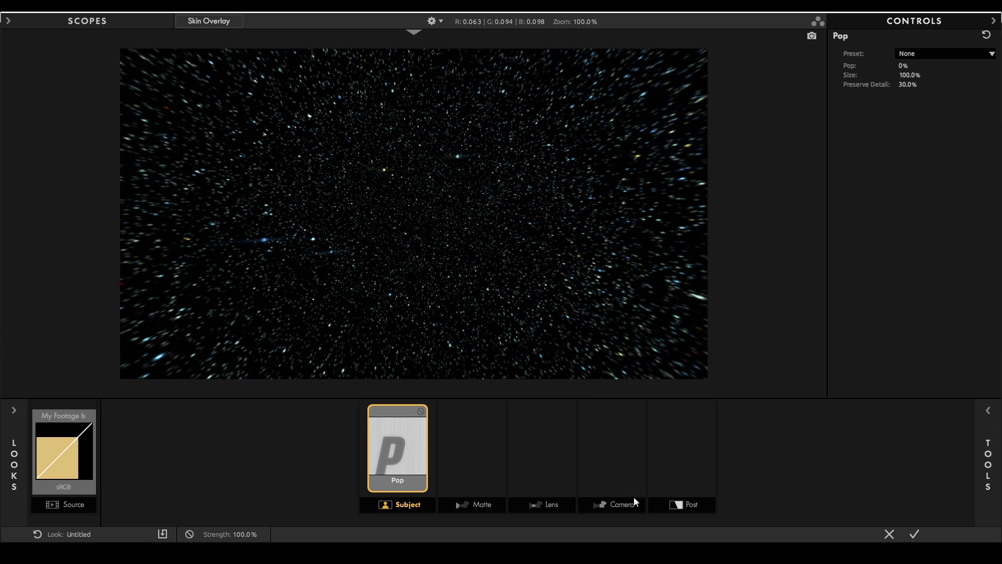
left_click(903, 66)
type("25")
key("Tab")
type("25")
key("Return")
Step: Add a Curves tool to the Subject stage and set its RGB shadows value to -0.420
left_click(984, 438)
double_click(966, 188)
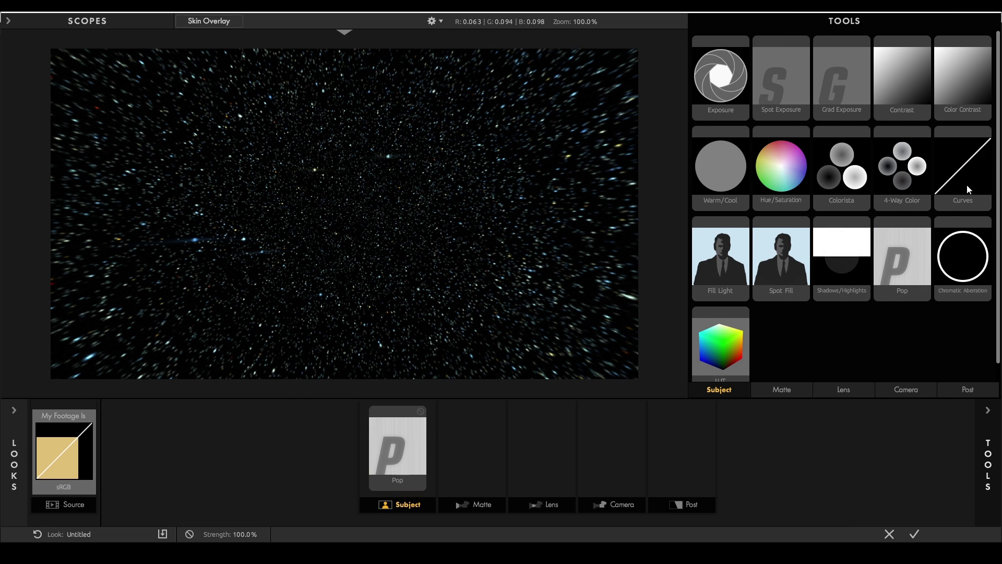
left_click(987, 410)
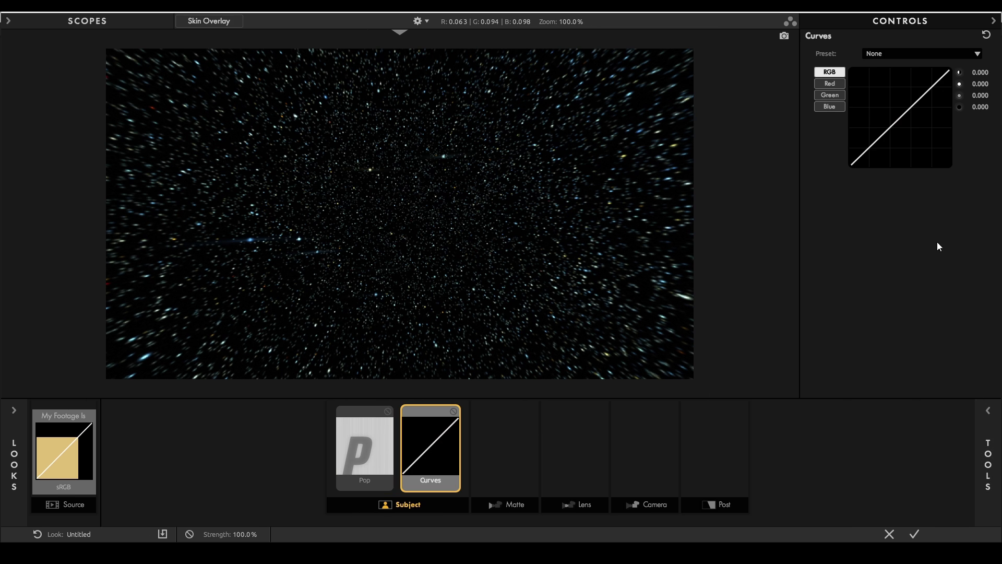
left_click(984, 106)
key("Return")
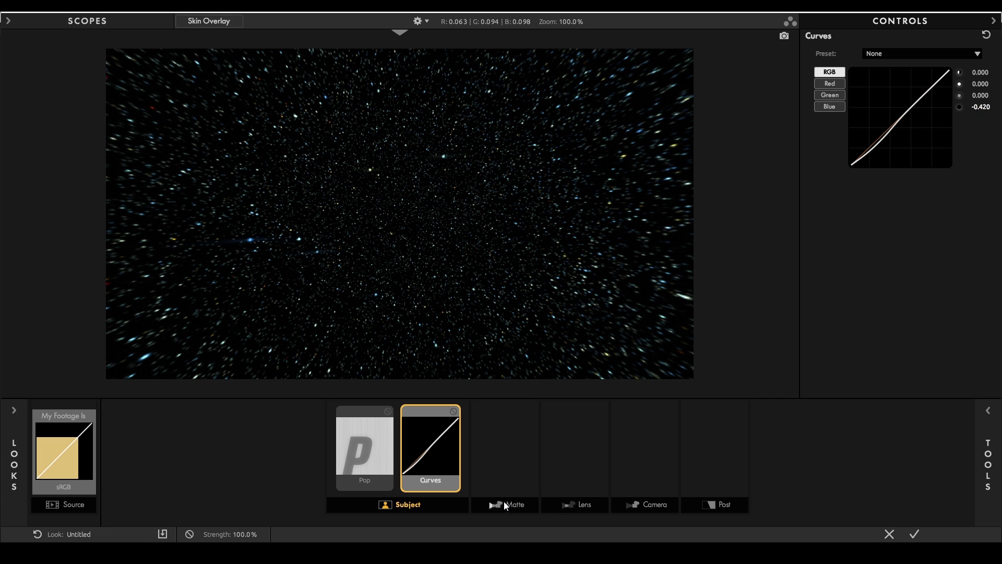
Step: Add a Contrast tool to the Subject stage with Contrast +0.350, Pivot 0.100 and Exposure Compensation +0.50
mouse_move(984, 459)
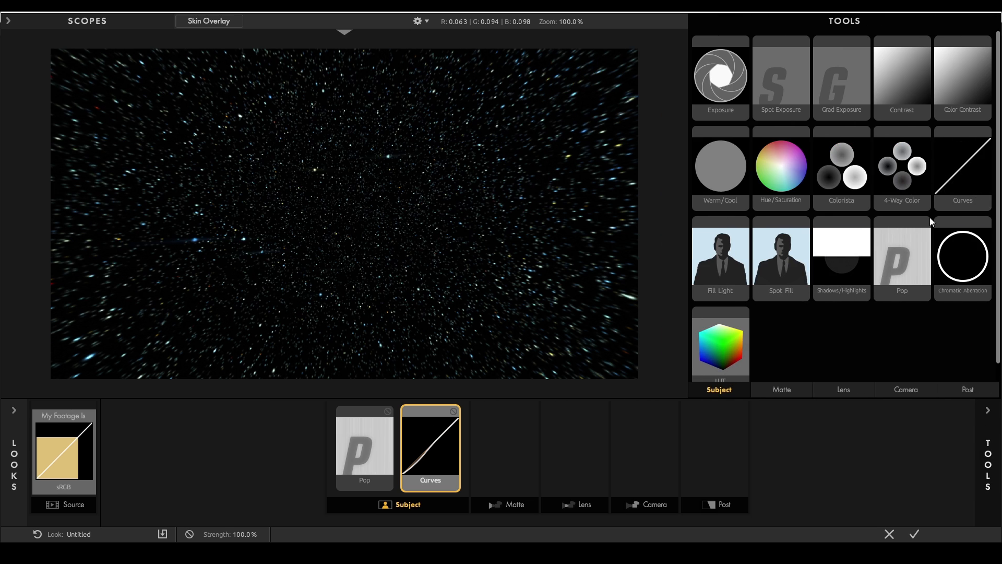
double_click(899, 90)
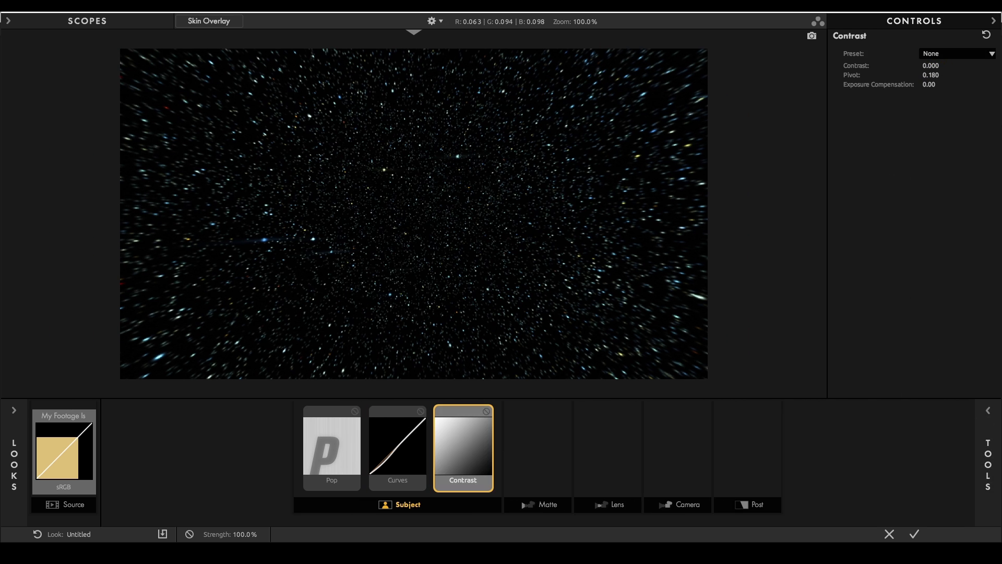
left_click(931, 66)
type("0.350")
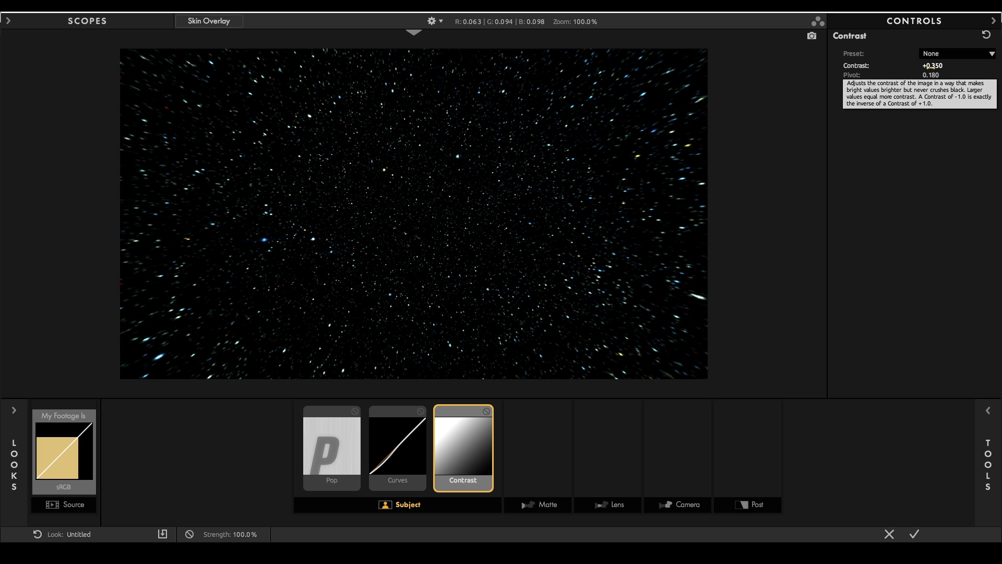
key("Tab")
type("0.100")
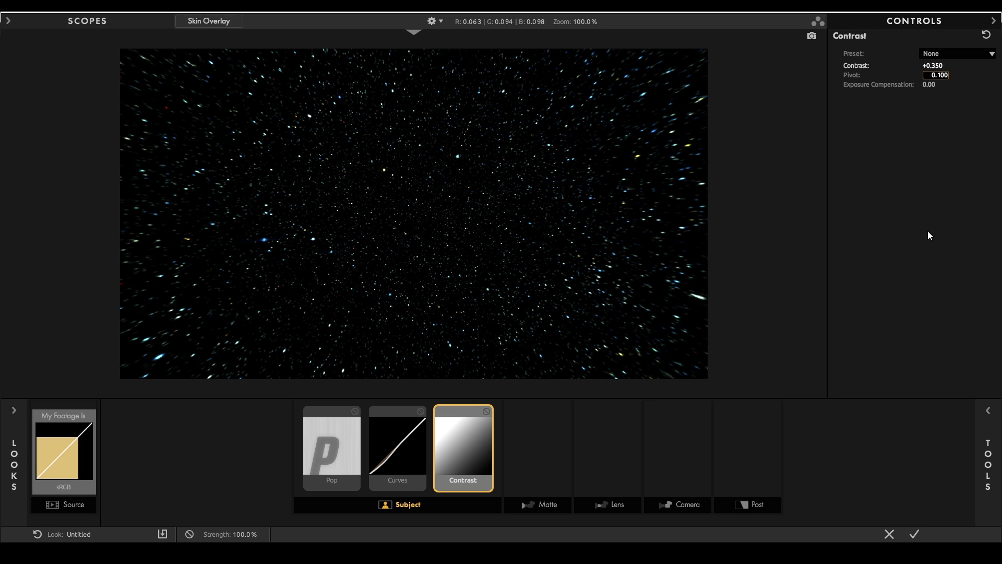
key("Tab")
type("0.5")
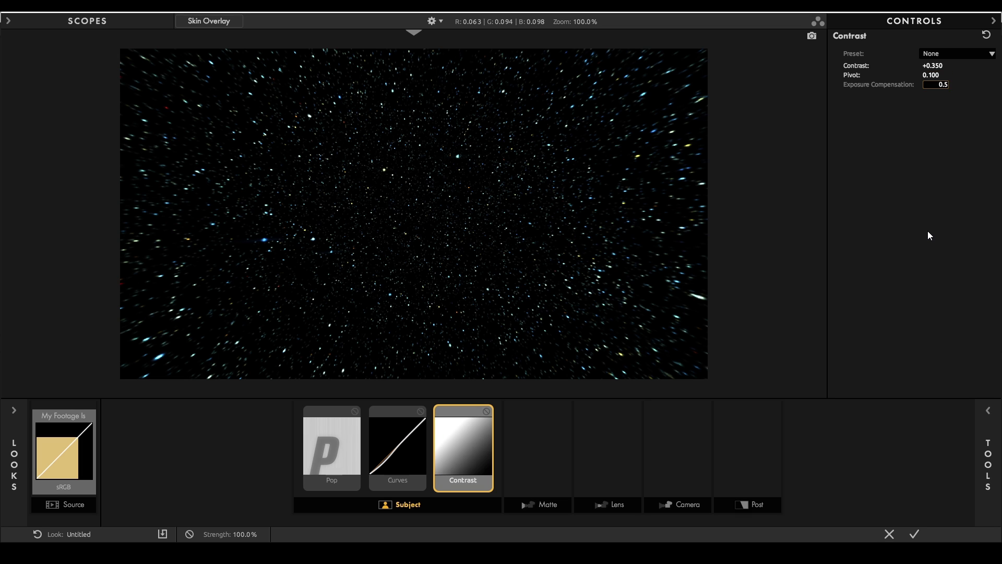
key("Return")
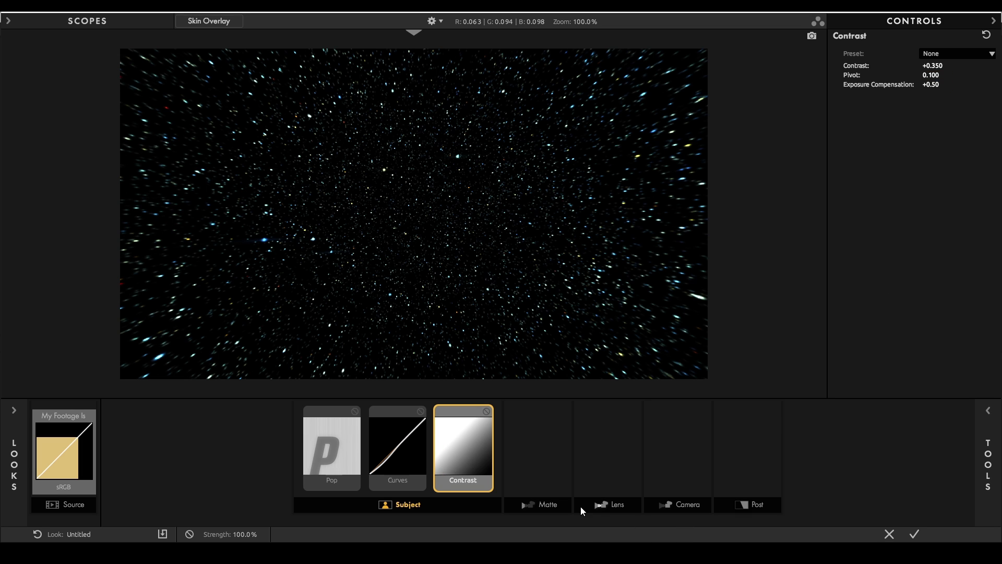
Step: Add a Diffusion tool to the Matte stage with Size 55%, Glow 100% and Highlights Only 100%
left_click(540, 491)
mouse_move(981, 431)
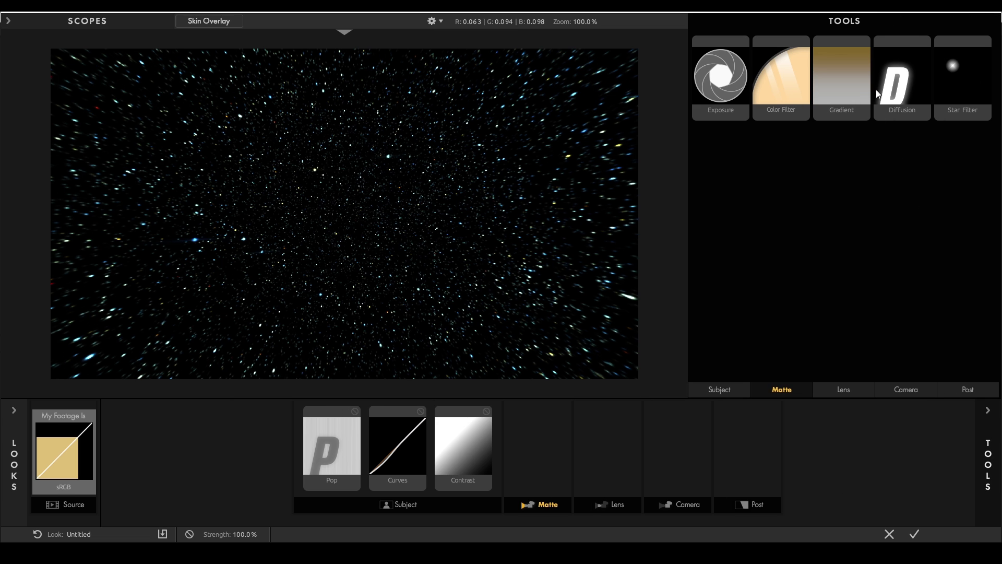
double_click(896, 117)
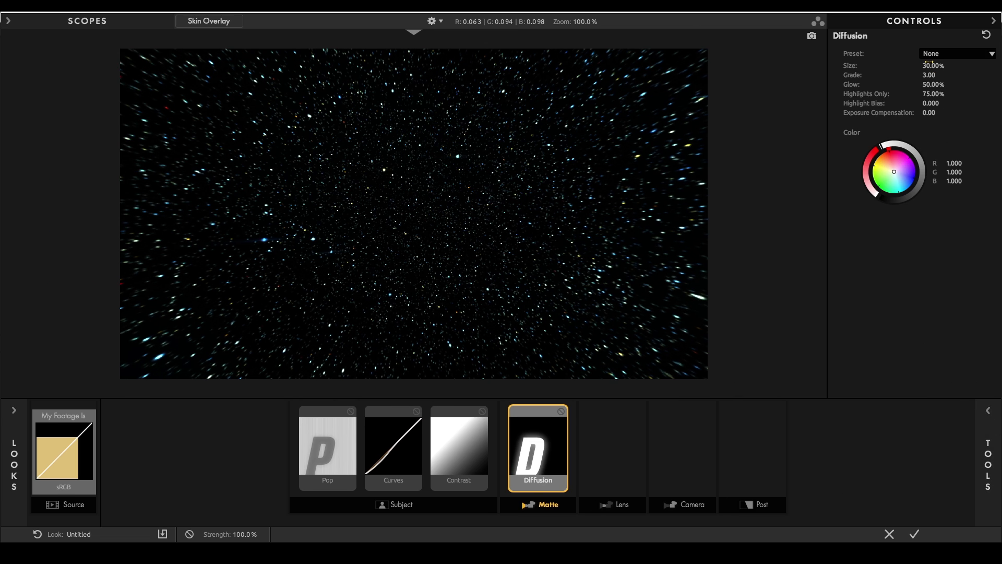
left_click(933, 66)
type("55")
key("Tab")
type("100")
key("Tab")
type("100")
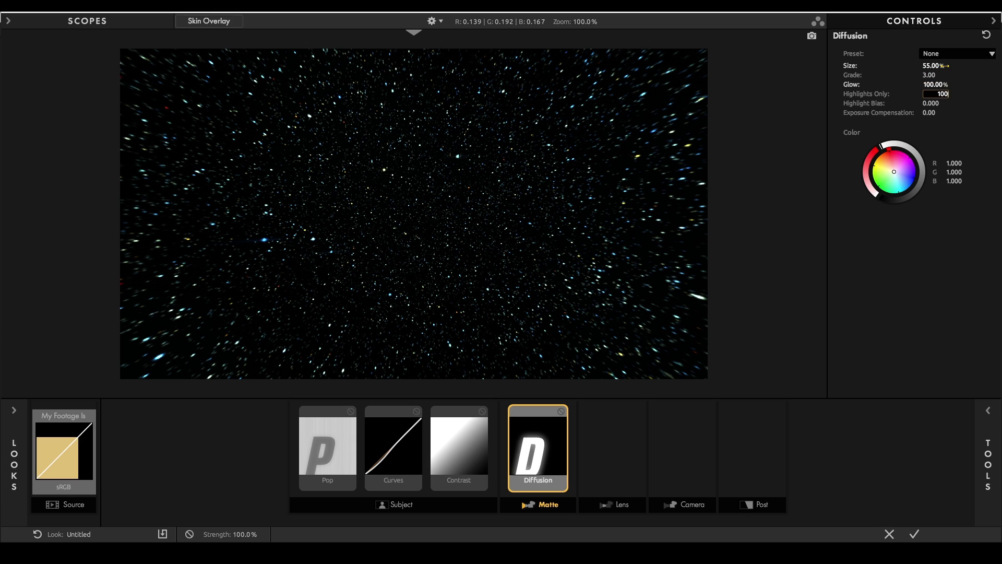
Step: Set Diffusion's Highlight Bias to +1.000 and its Exposure Compensation to -1.00
key("Tab")
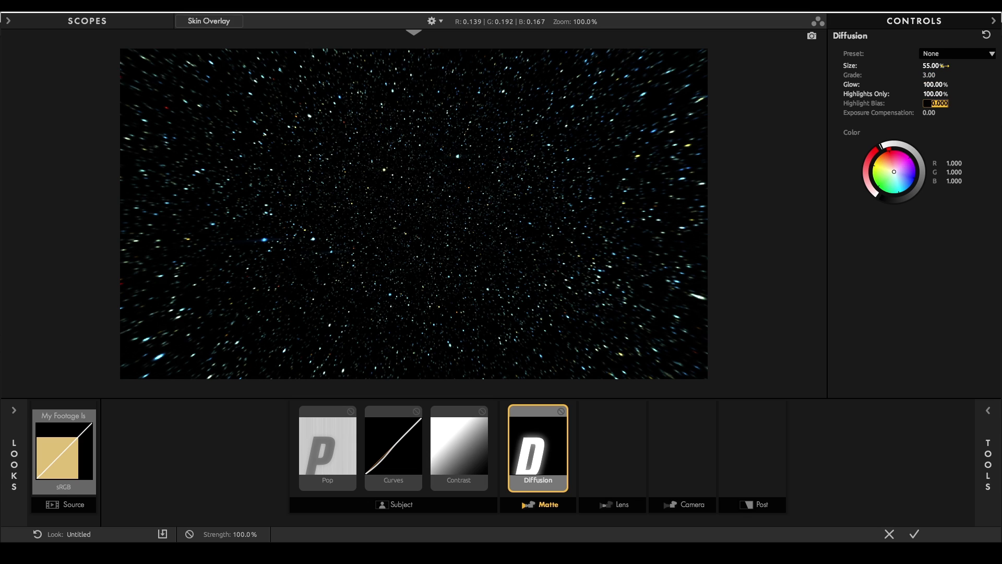
type("1")
key("Tab")
type("-1")
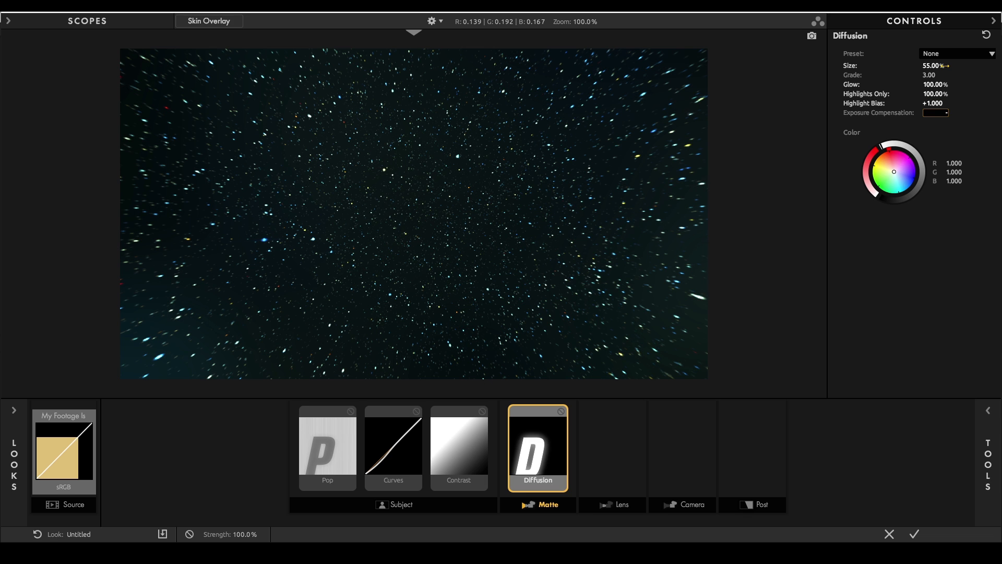
key("Return")
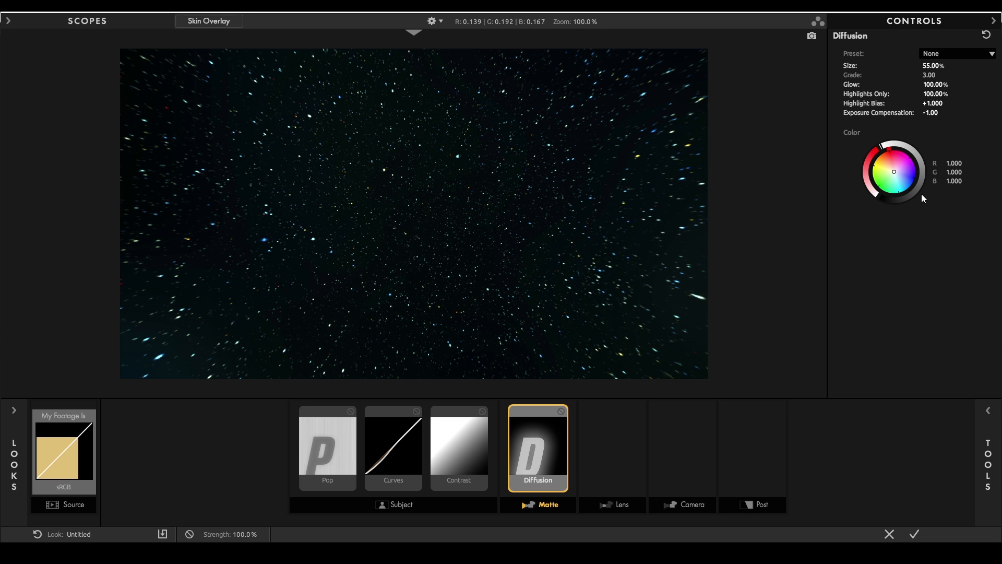
Step: Tint the Diffusion color by setting green to 0.893 and blue to 0.841
left_click(954, 172)
type("0.8933")
key("Tab")
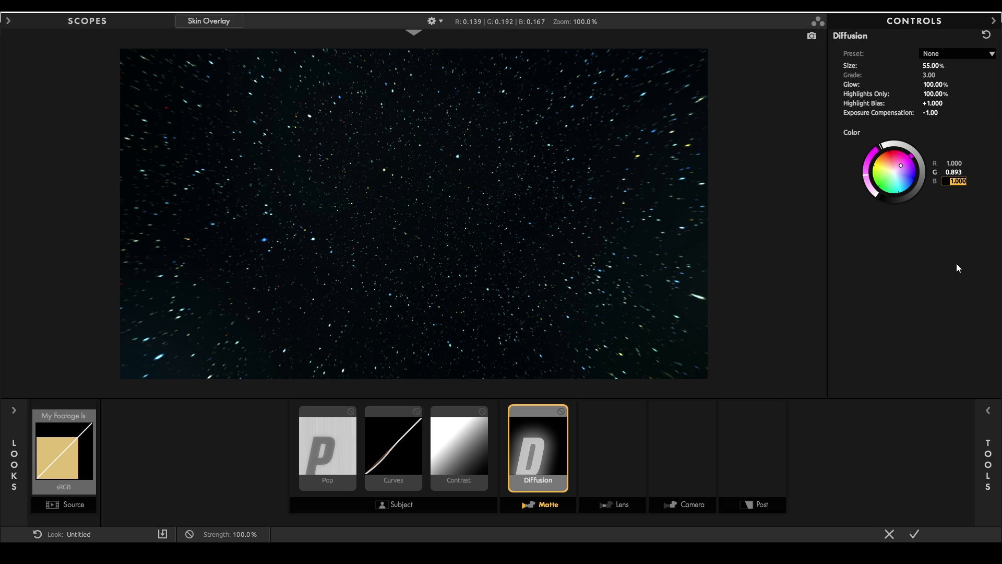
type("0.841")
key("Return")
Step: Add a Lens Vignette tool to the Lens stage of the look
left_click(622, 499)
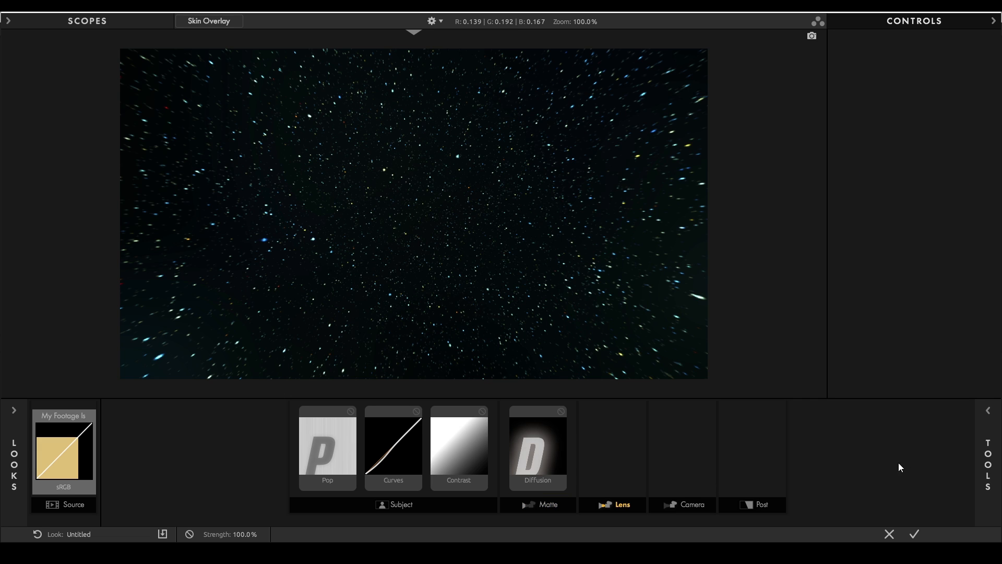
left_click(976, 436)
left_click(779, 84)
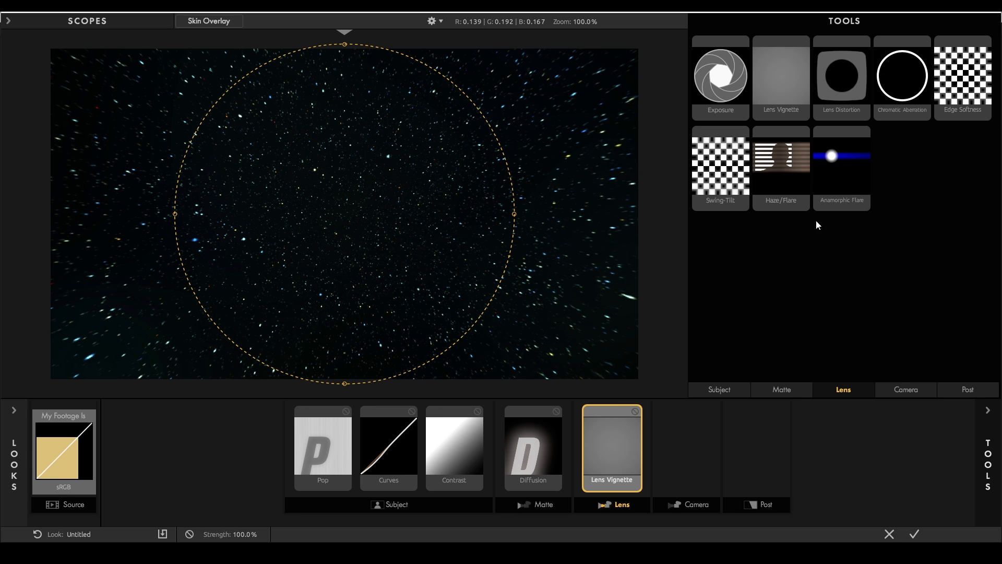
Step: Set the Lens Vignette's Vignette to 40% and its Amount to +100%
left_click(981, 417)
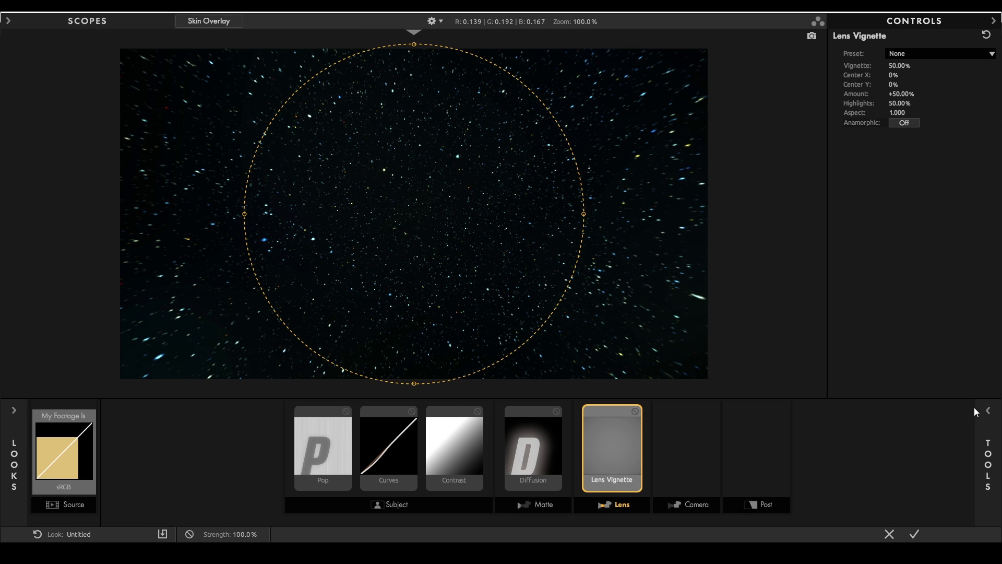
left_click(900, 65)
key("BackSpace")
type("40")
left_click(894, 94)
type("100")
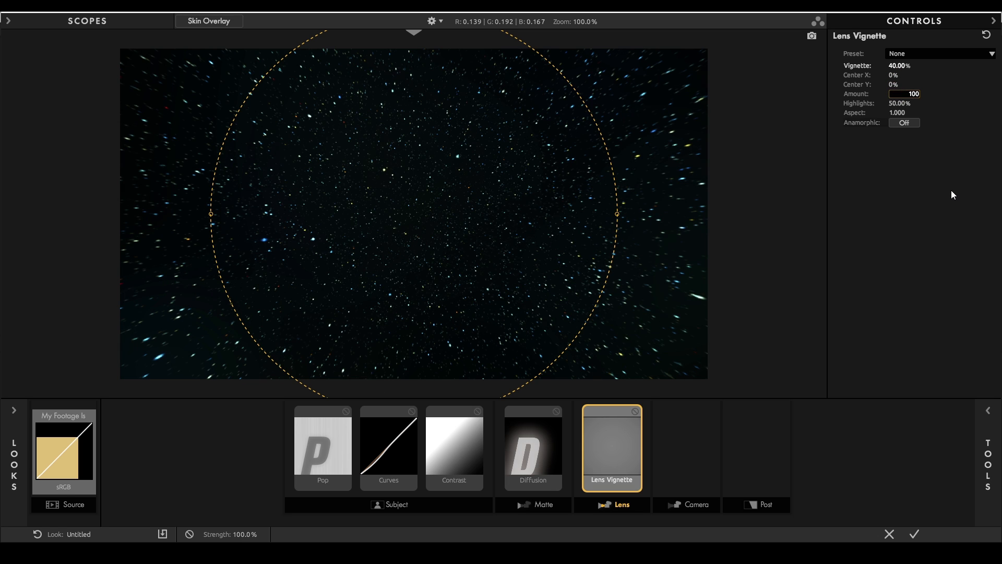
key("Return")
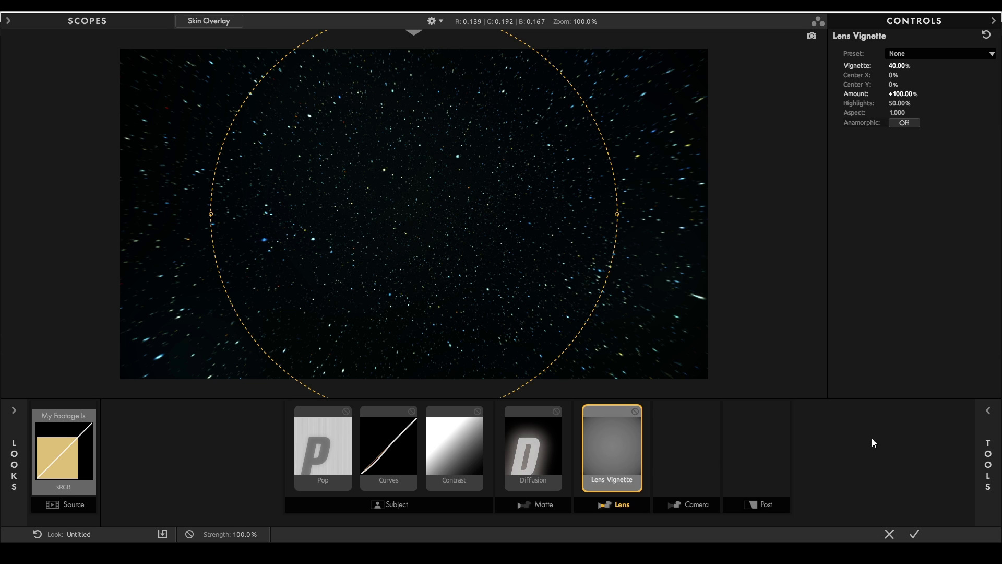
Step: Add an Edge Softness tool to the Lens stage of the look
left_click(988, 464)
left_click_drag(950, 102, 647, 448)
left_click(988, 464)
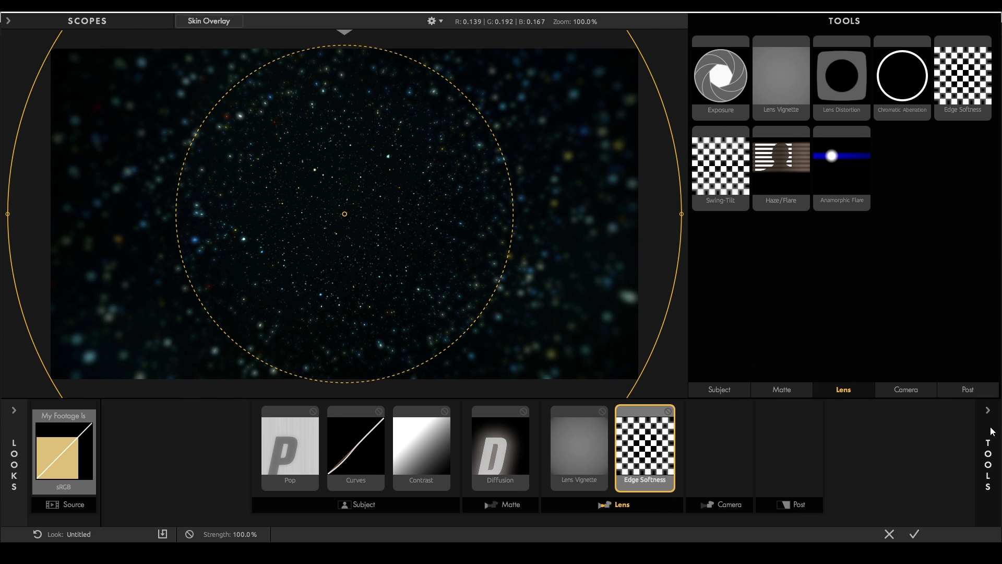
left_click(984, 448)
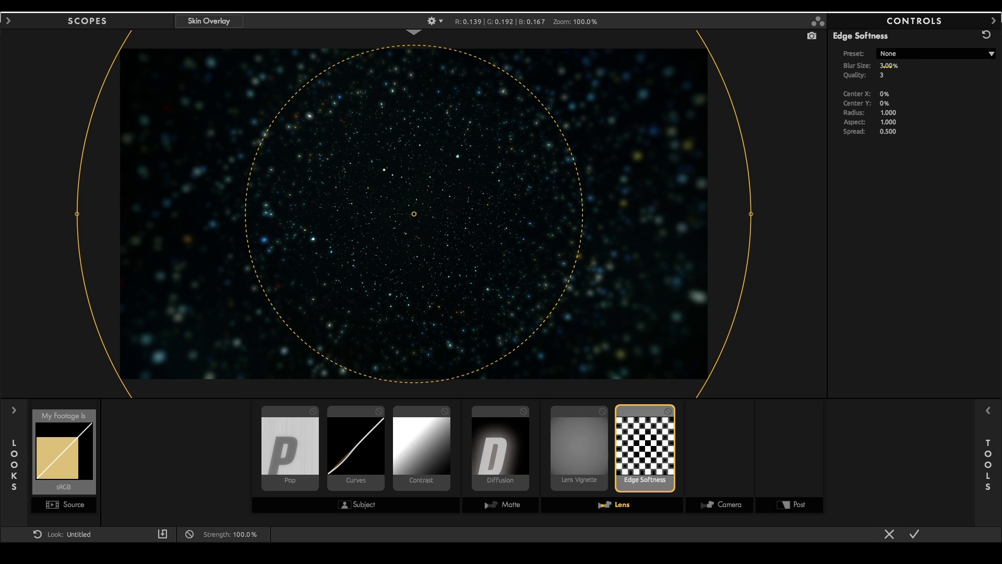
Step: Set Edge Softness's Blur Size to 1.00% and its Quality to 10
left_click(885, 66)
key("Tab")
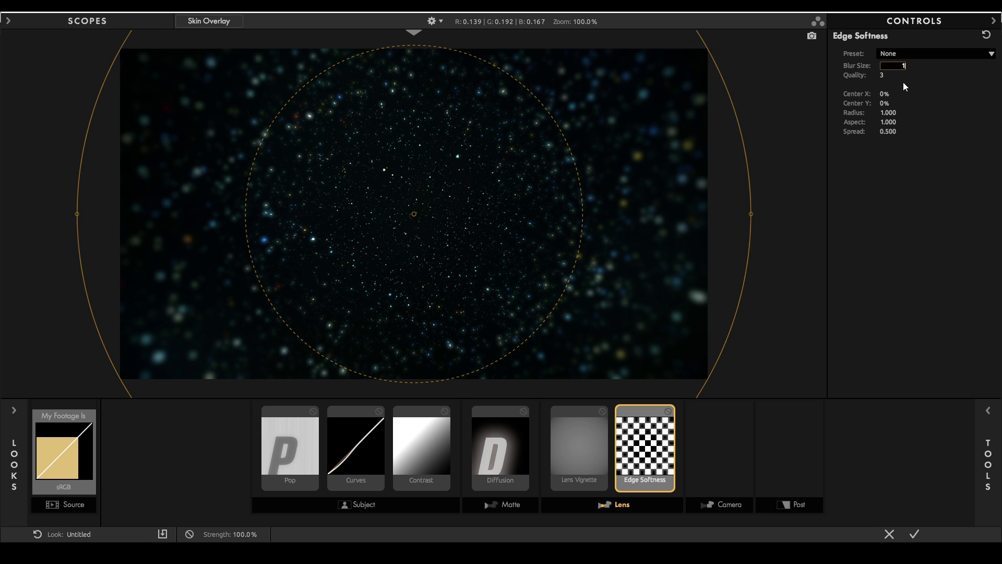
type("1.00")
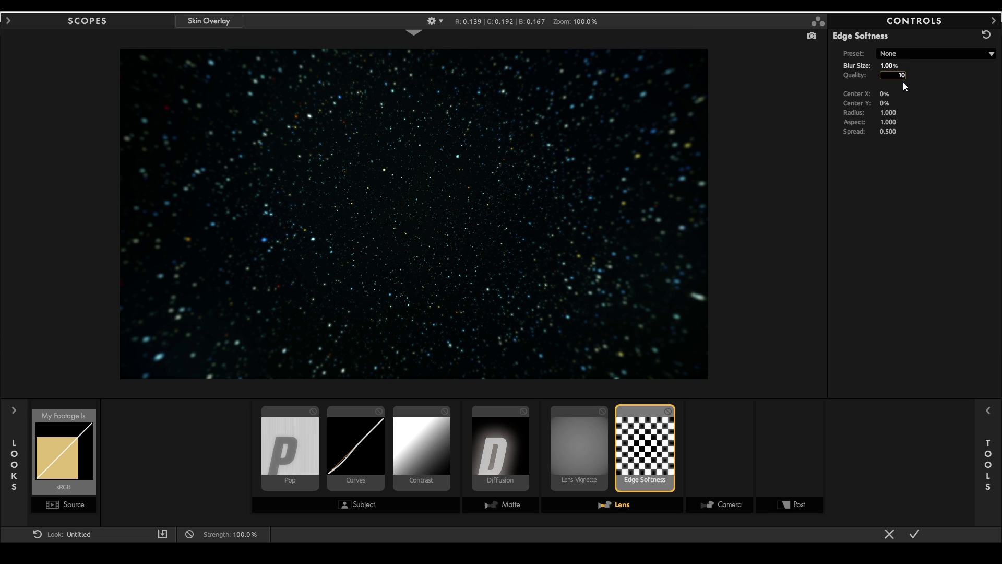
key("Tab")
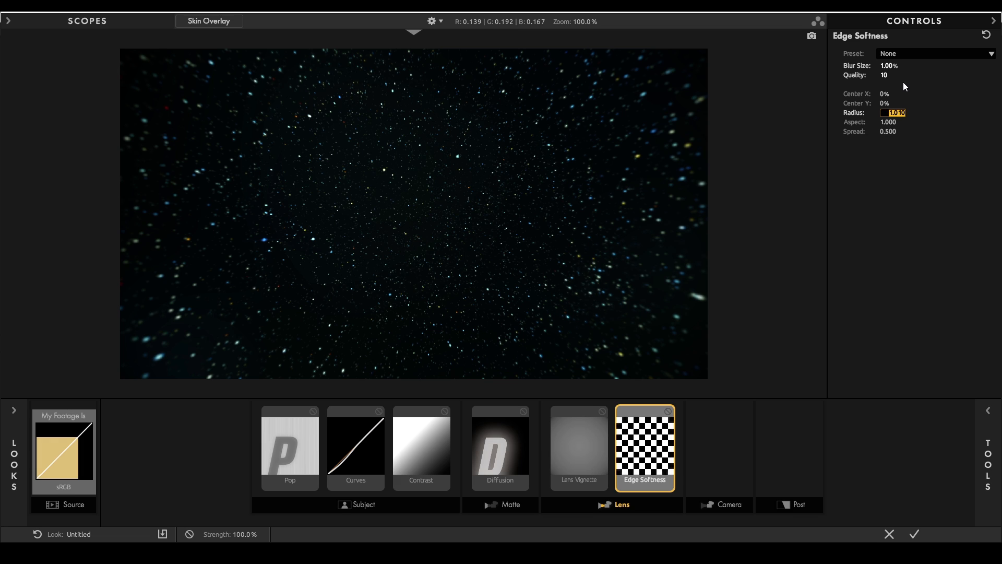
Step: Adjust Edge Softness's Radius to 1.032
key("Up")
key("Up")
key("Up")
key("Up")
key("Up")
key("Up")
key("Up")
key("Up")
key("Up")
key("Up")
key("Up")
key("Up")
key("Down")
key("Return")
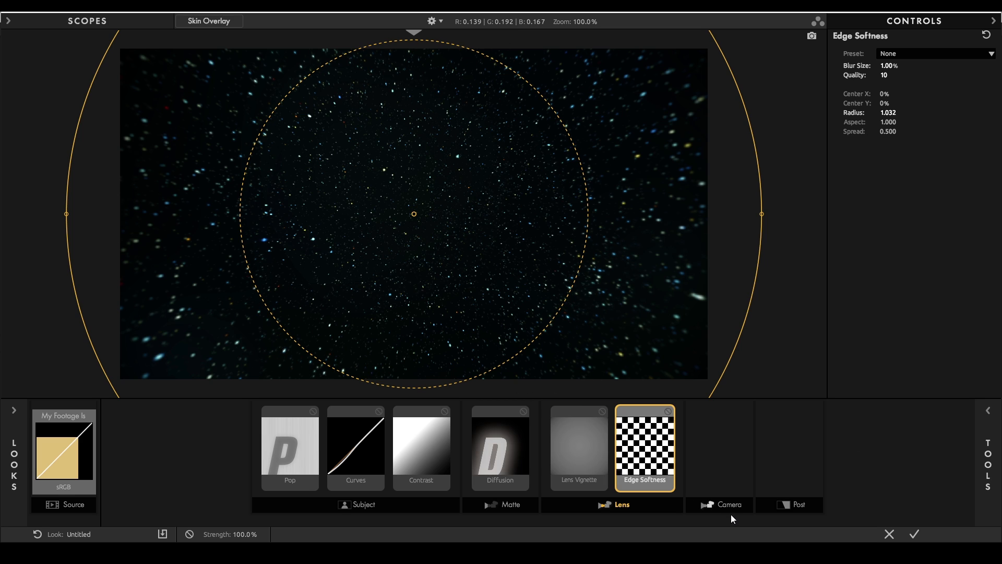
Step: Add a Curves tool to the Camera stage of the look
left_click(724, 474)
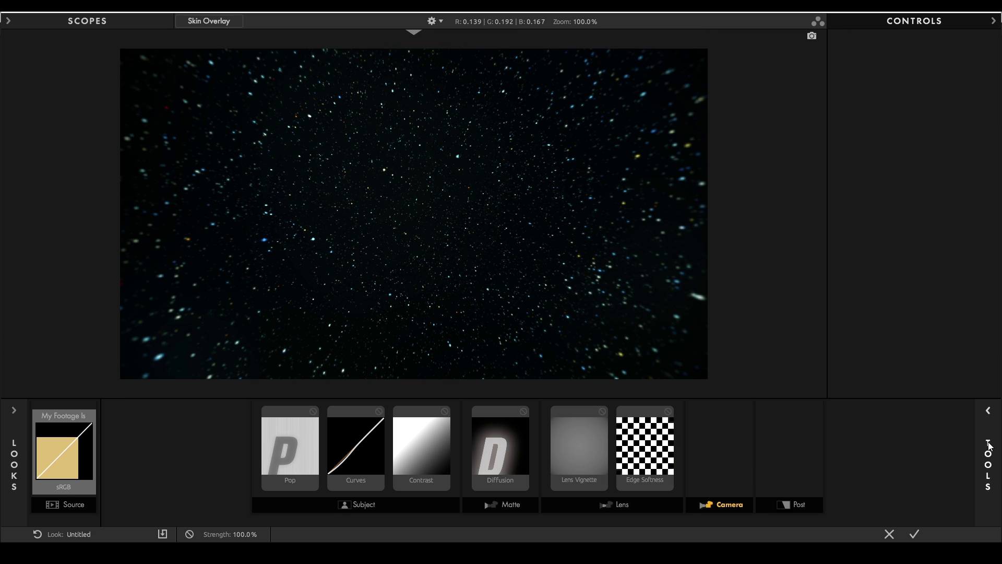
left_click(987, 464)
double_click(761, 280)
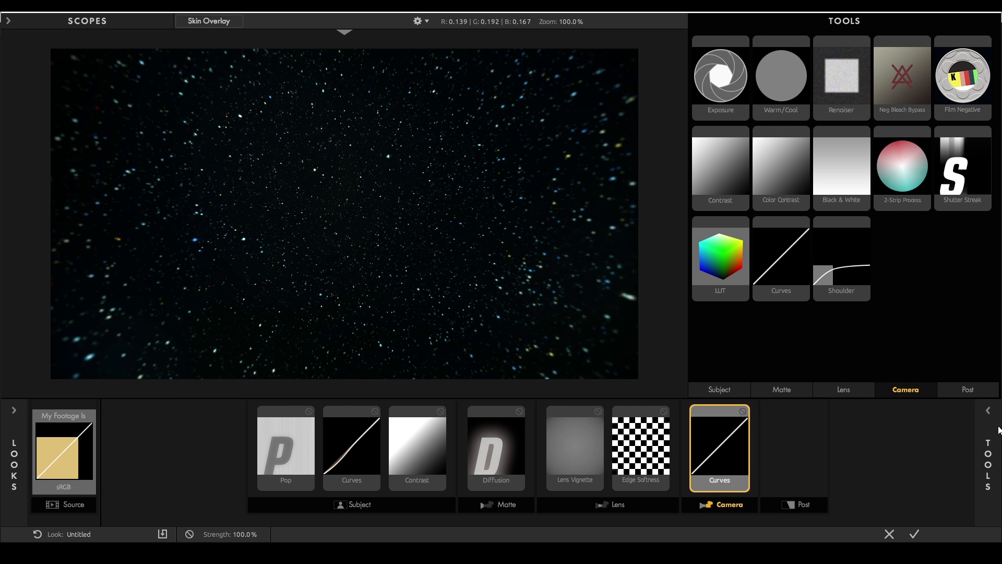
left_click(986, 443)
Step: Set the Camera-stage RGB curve's contrast to +0.900, highlights to +0.430 and midtones to -0.090
left_click(984, 71)
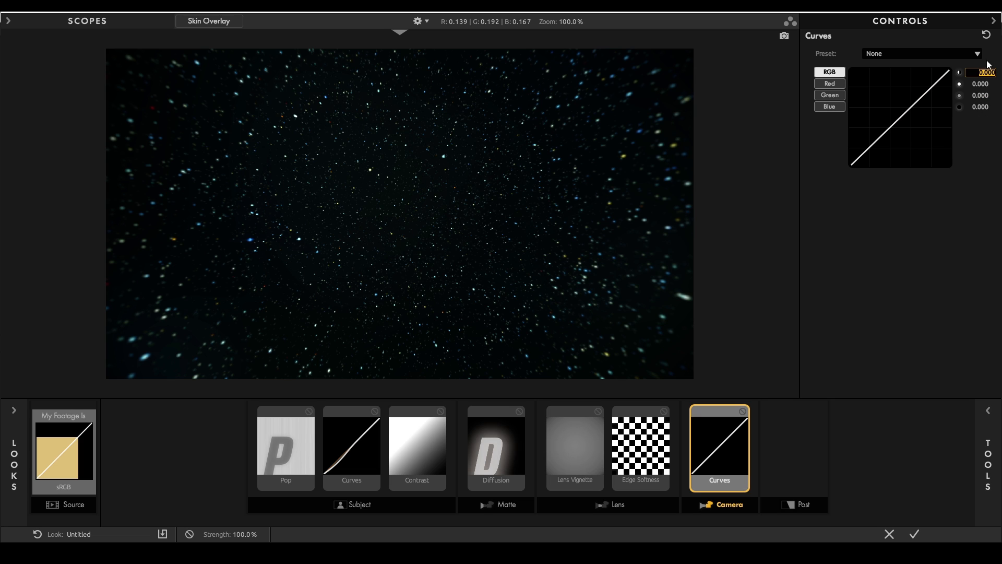
type("0.9")
key("Tab")
type("0")
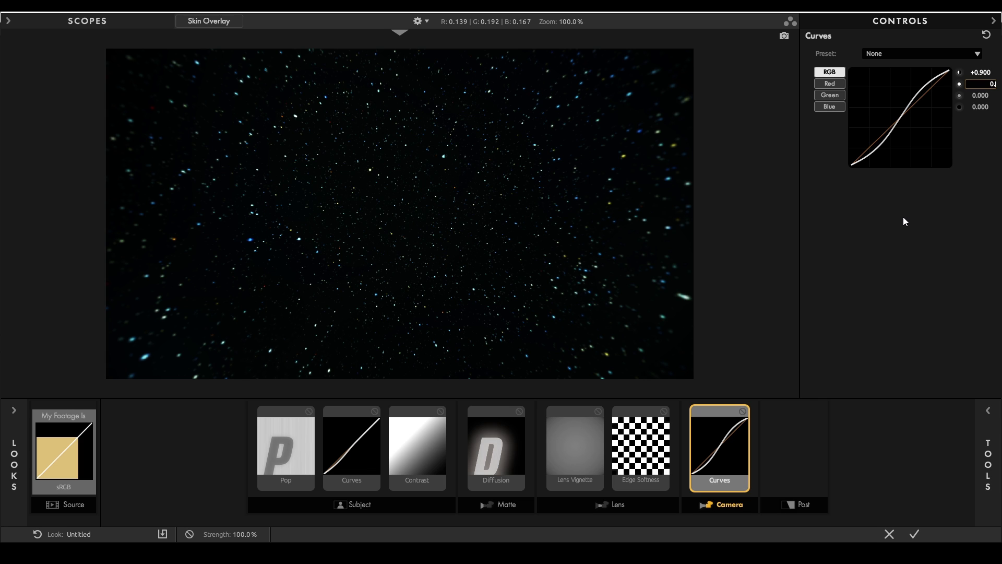
type(".430")
key("Tab")
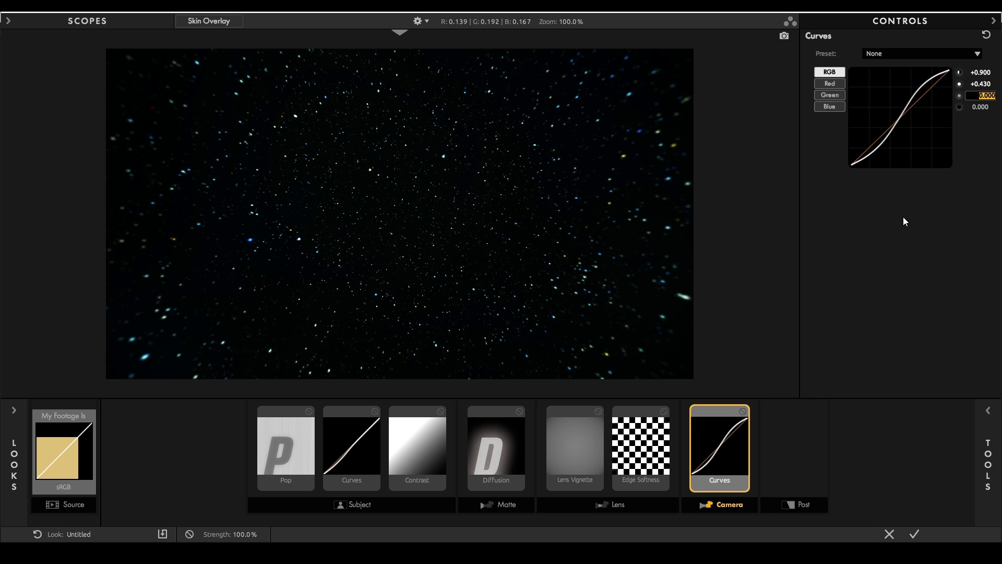
type("-0.090")
key("Return")
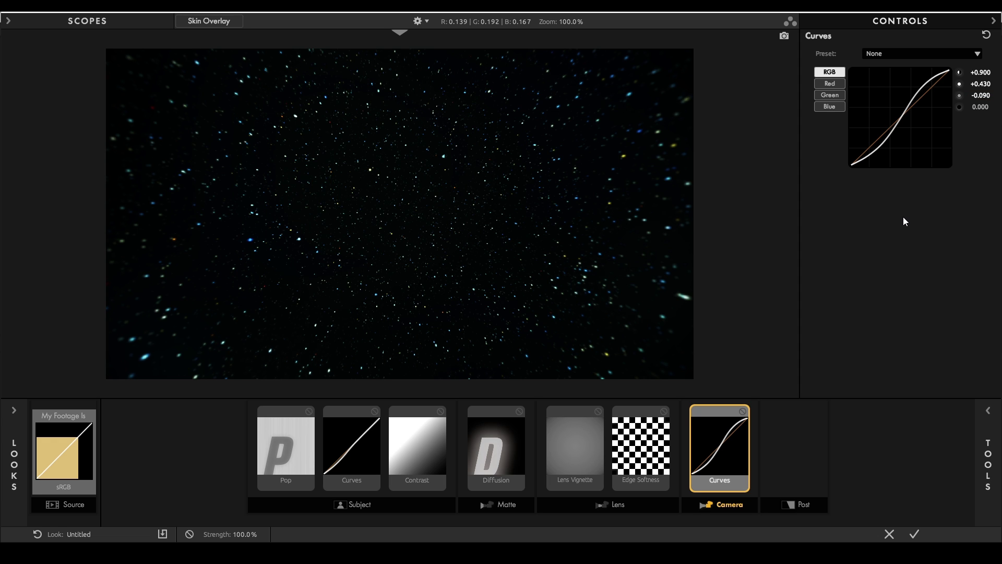
Step: Add a Warm/Cool tool to the Camera stage of the look
left_click(983, 454)
double_click(787, 83)
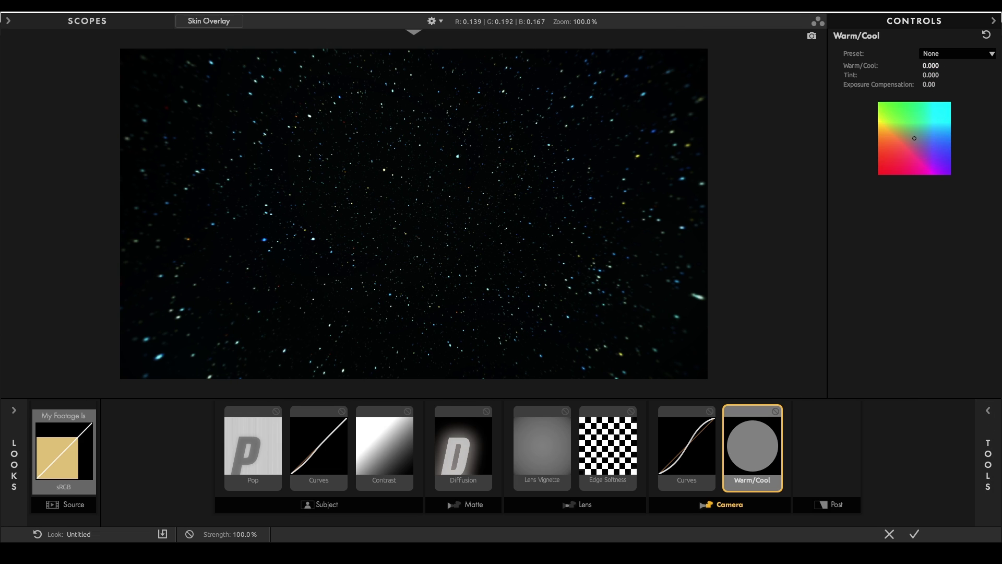
left_click(939, 66)
key("Return")
Step: Add a Colorista tool to the Post stage of the look
left_click(838, 450)
left_click(994, 445)
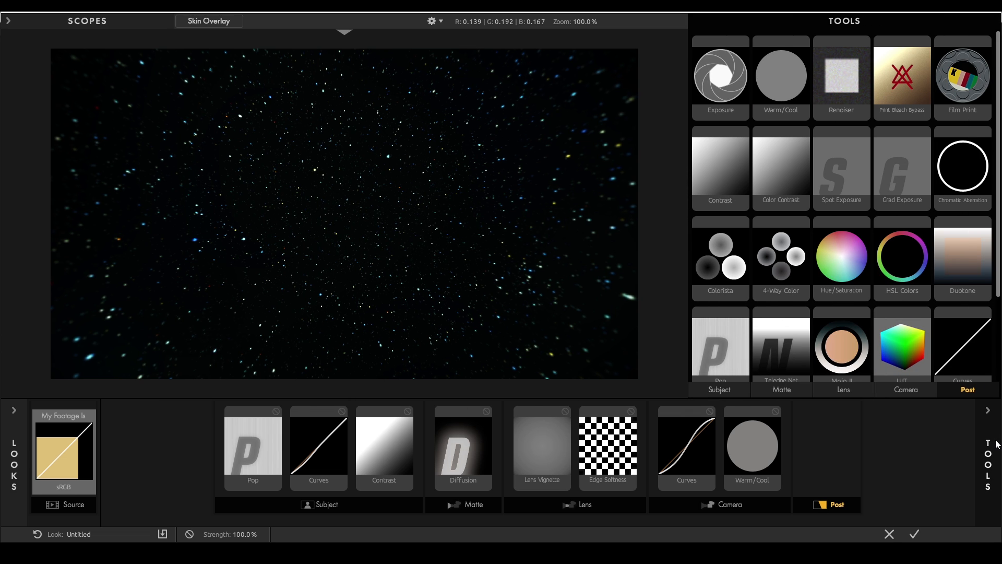
double_click(729, 276)
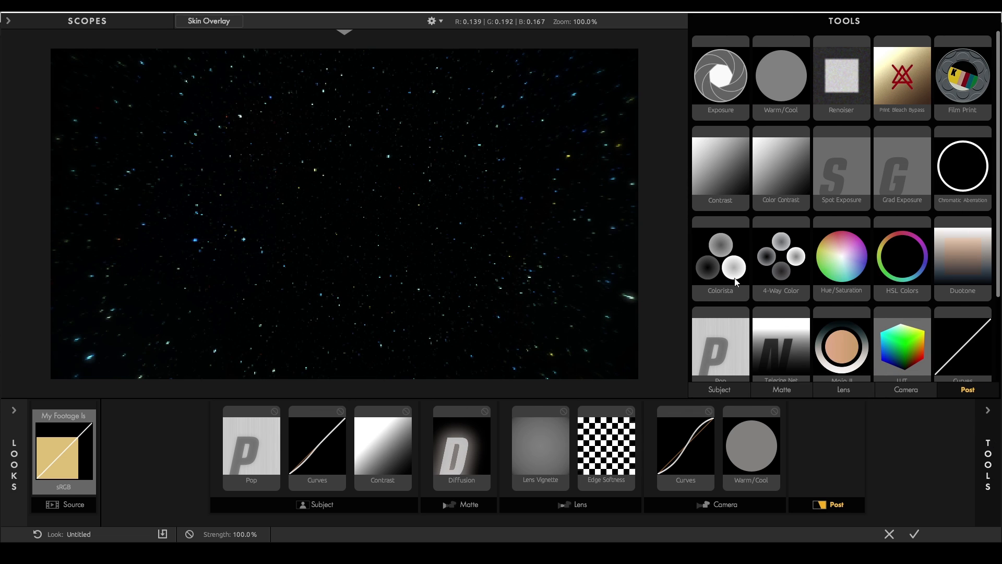
left_click(987, 420)
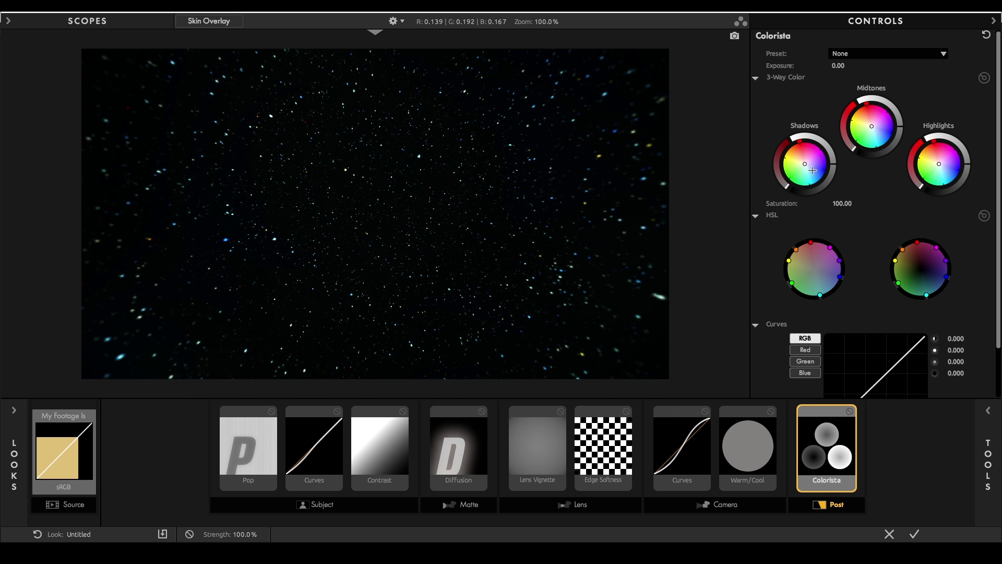
Step: Shift Colorista's shadows and midtones slightly toward blue and its highlights slightly toward orange
left_click_drag(804, 163, 806, 164)
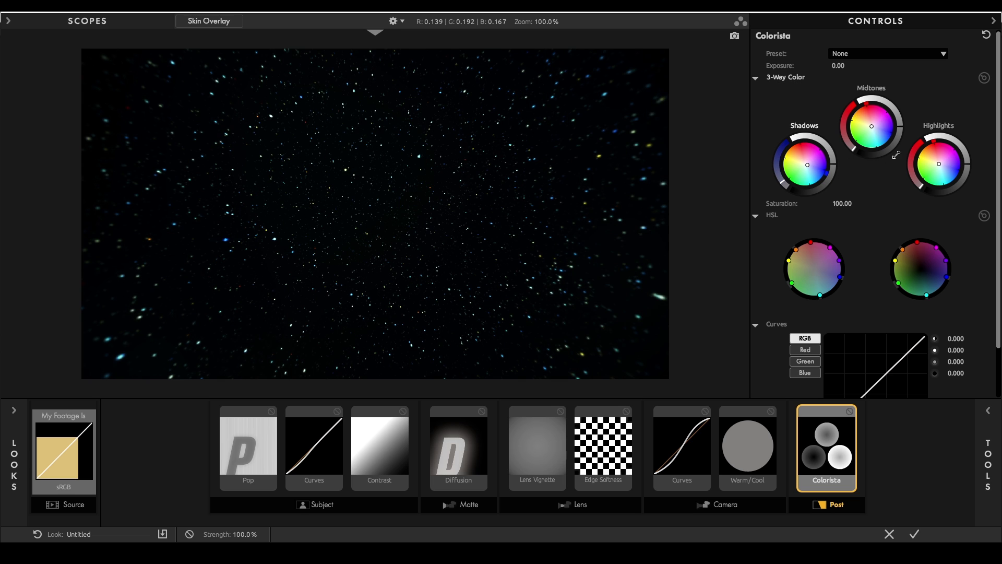
left_click_drag(872, 125, 873, 126)
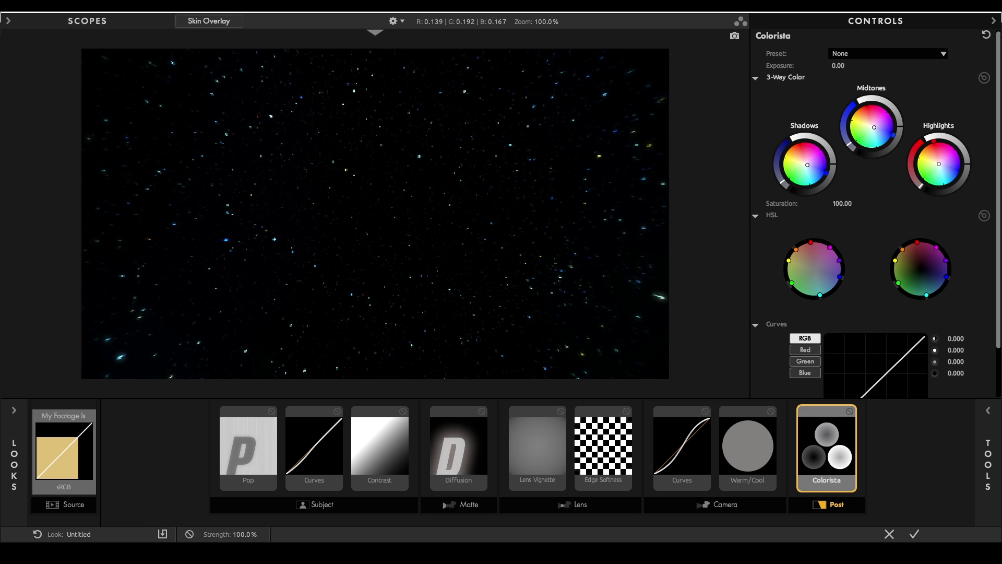
left_click_drag(939, 164, 937, 161)
Step: Add an HSL Colors tool to the Post stage and set its red saturation to +20%
mouse_move(975, 443)
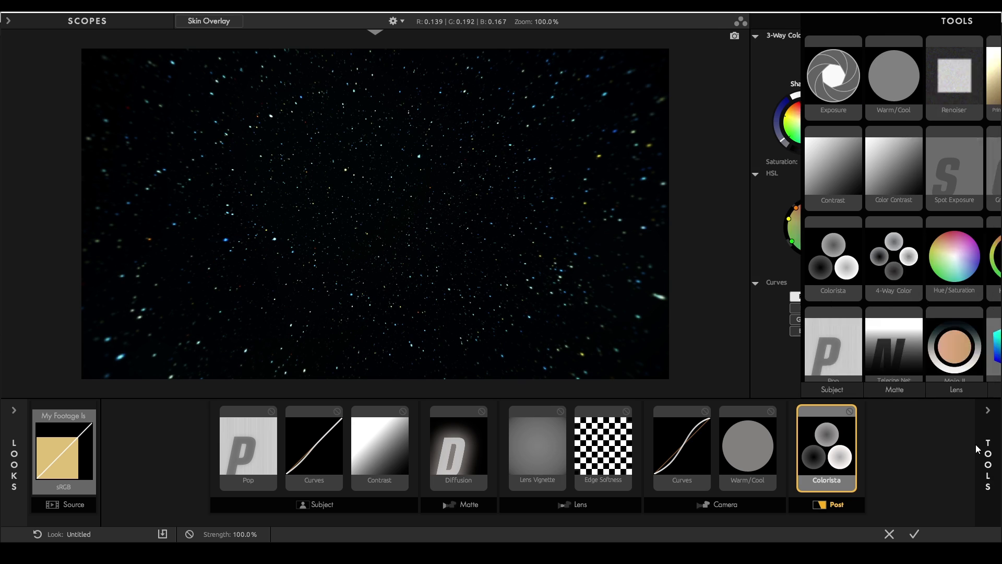
double_click(917, 273)
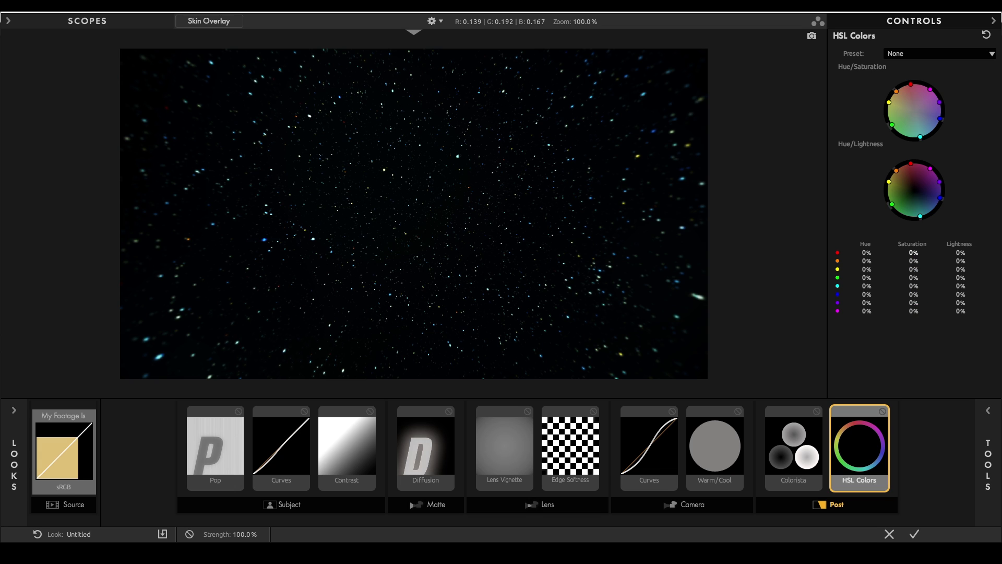
double_click(913, 253)
type("20")
key("Tab")
key("Tab")
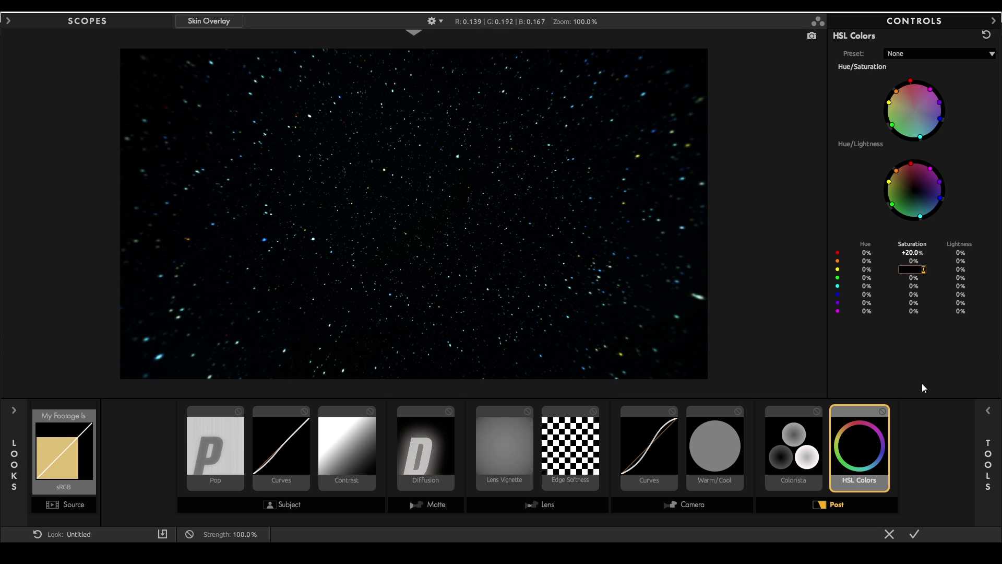
Step: Set the yellow, green and blue saturation in HSL Colors to +20% and apply the finished look
type("20")
key("Tab")
type("20")
key("Tab")
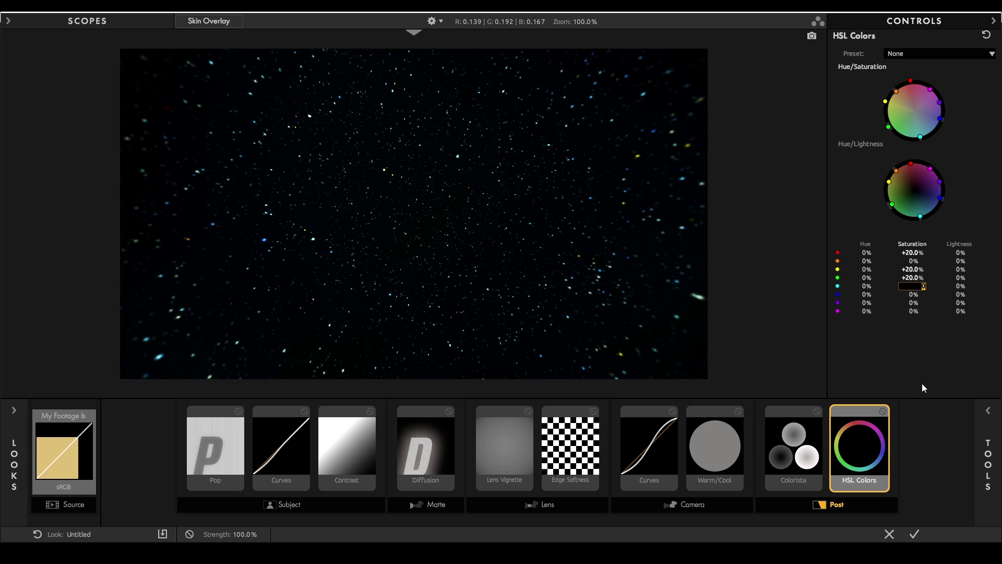
key("Tab")
type("20")
key("Return")
left_click(915, 533)
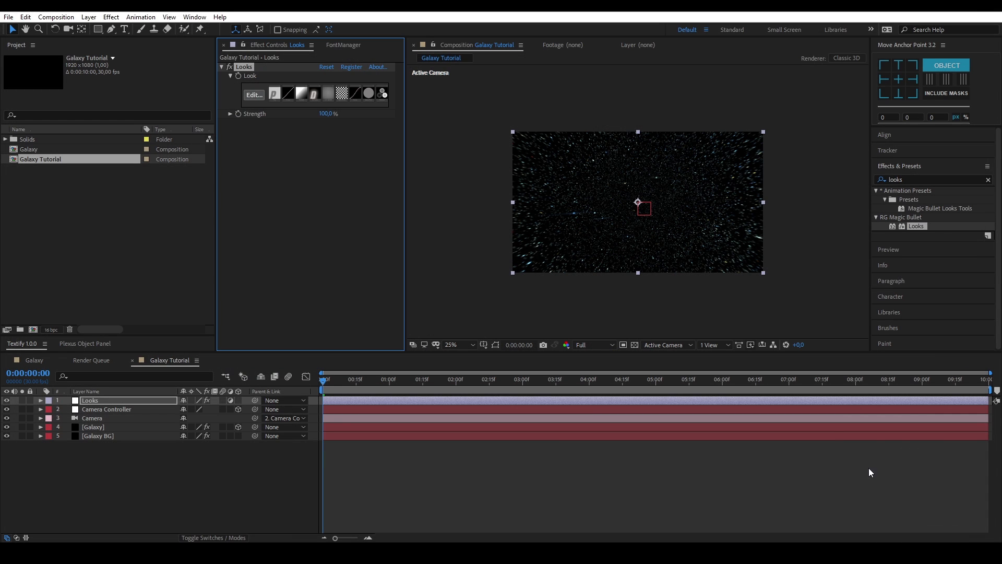
Step: Apply the Noise effect from the Noise & Grain group to the Looks adjustment layer
left_click(913, 178)
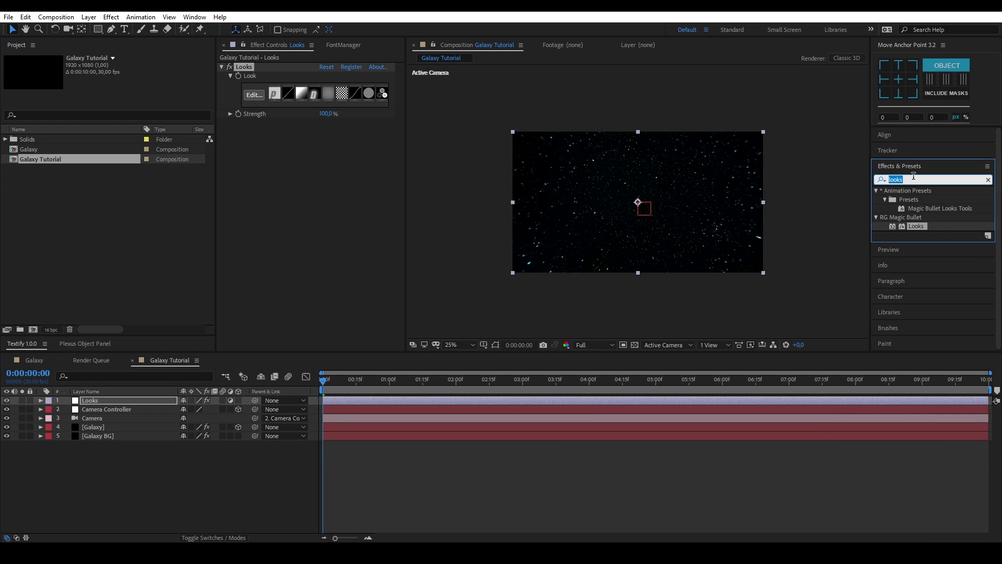
type("noise")
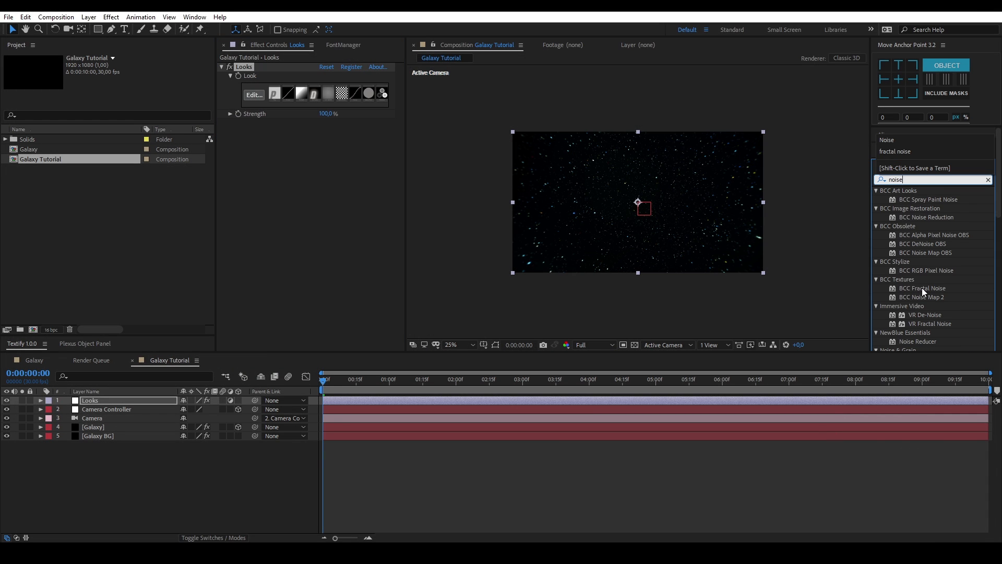
scroll(921, 293, "down", 3)
double_click(911, 281)
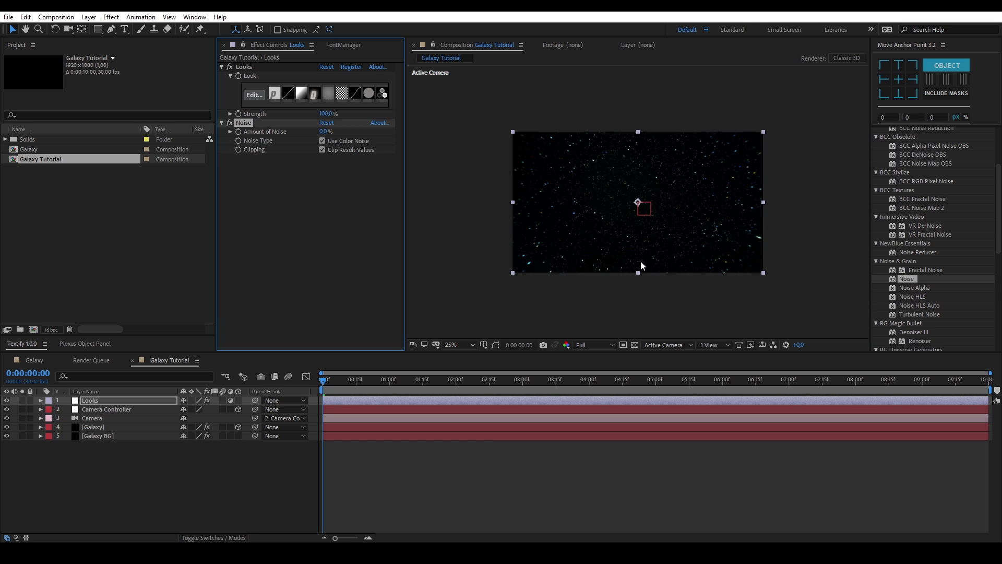
Step: Set the Amount of Noise to 5% and turn off Use Color Noise
key("period")
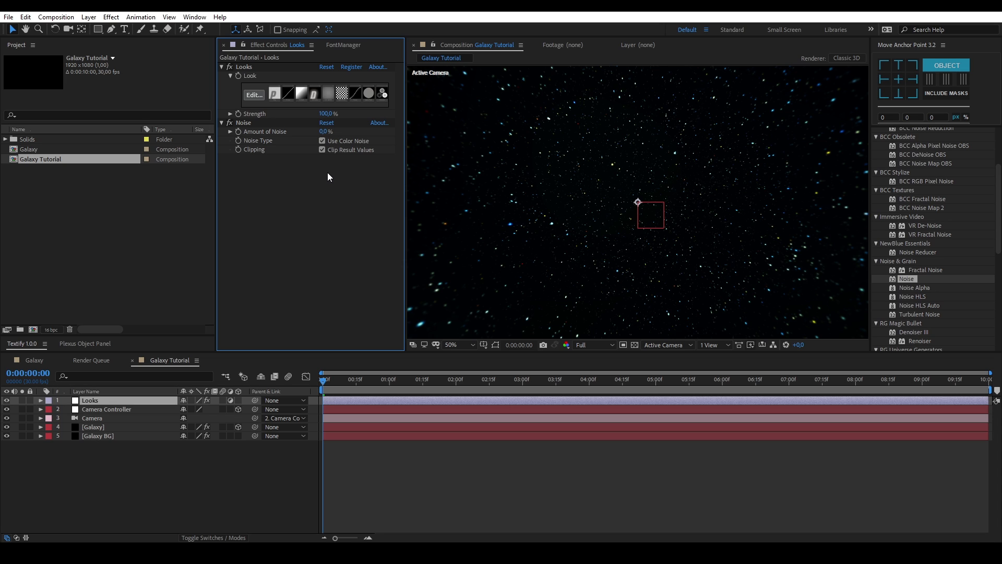
left_click(325, 132)
type("5")
key("Return")
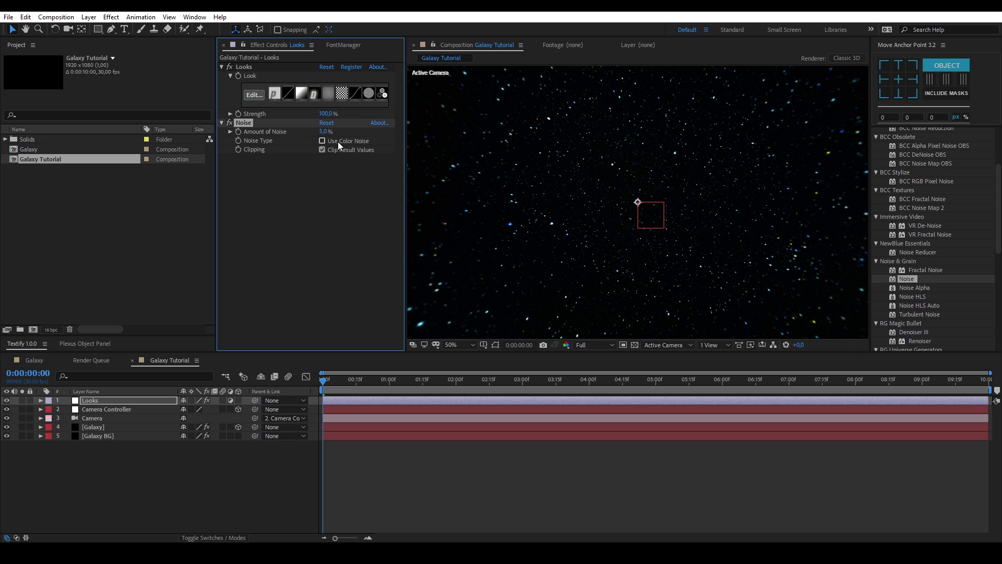
left_click(264, 230)
Step: Apply the Universe Glow Highlights effect to the Looks layer, below Noise
scroll(928, 281, "up", 4)
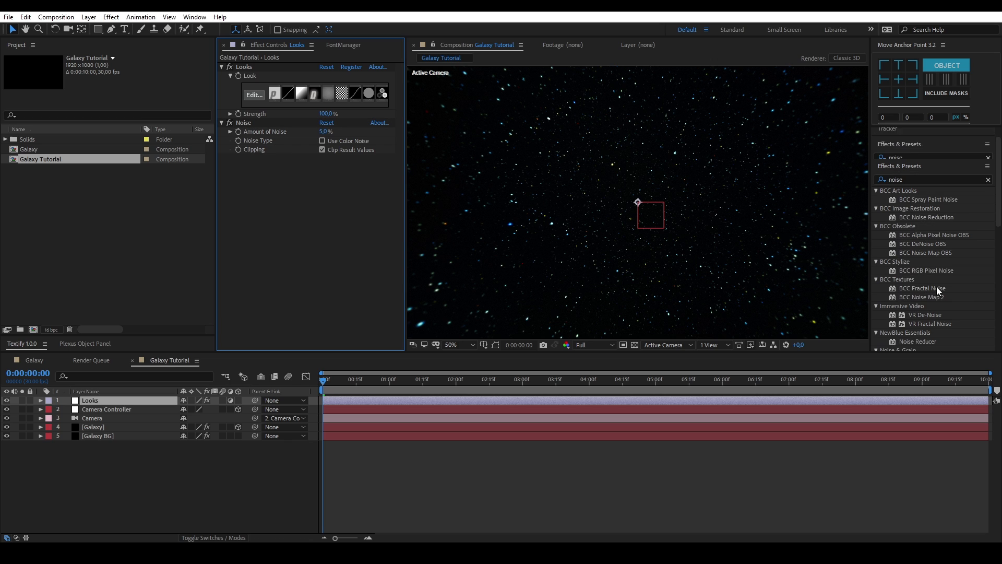
left_click(988, 179)
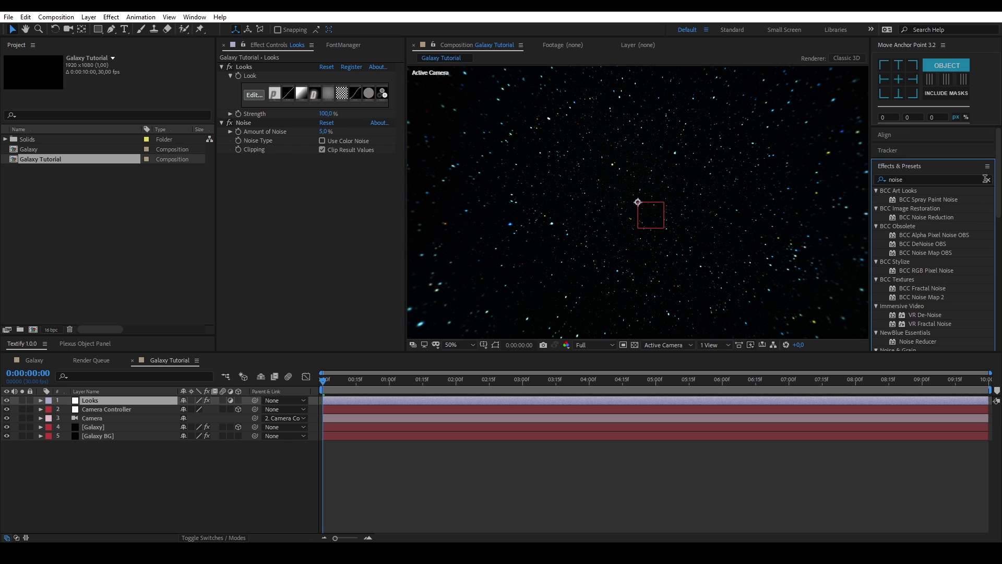
left_click(978, 180)
type("glow high")
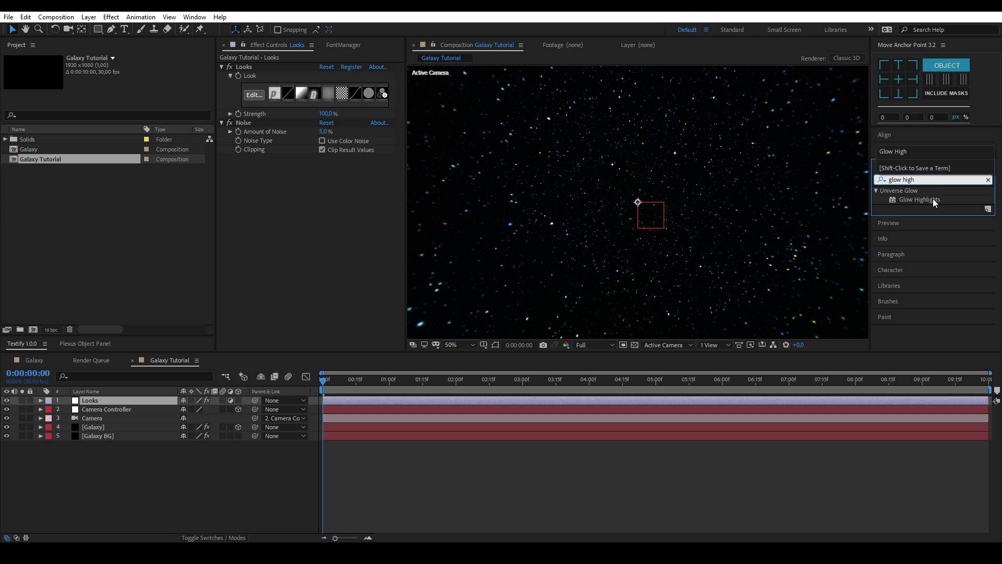
left_click_drag(919, 200, 302, 257)
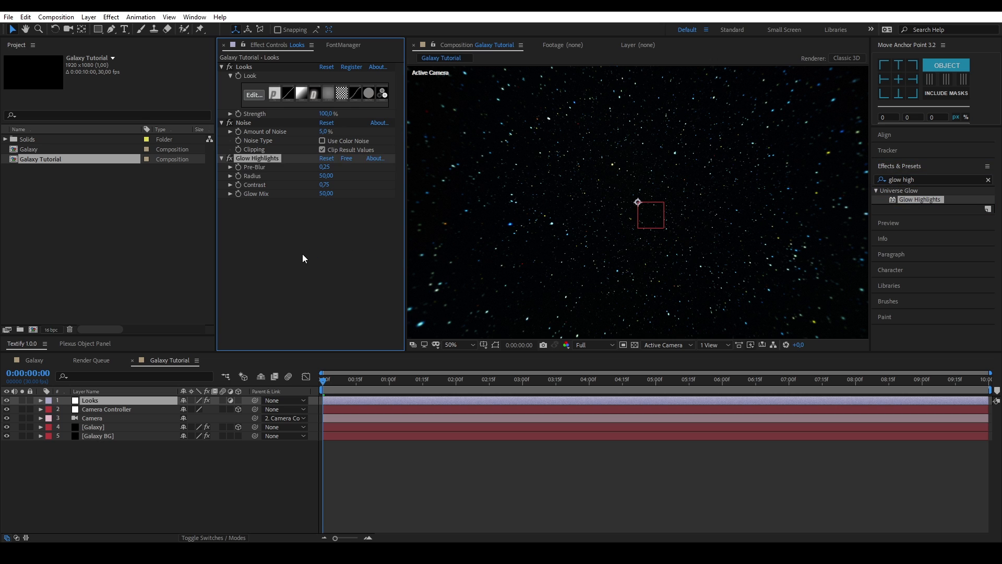
Step: Set the Glow Highlights effect's Radius to 70, Contrast to 0,5 and Glow Mix to 80
left_click(329, 176)
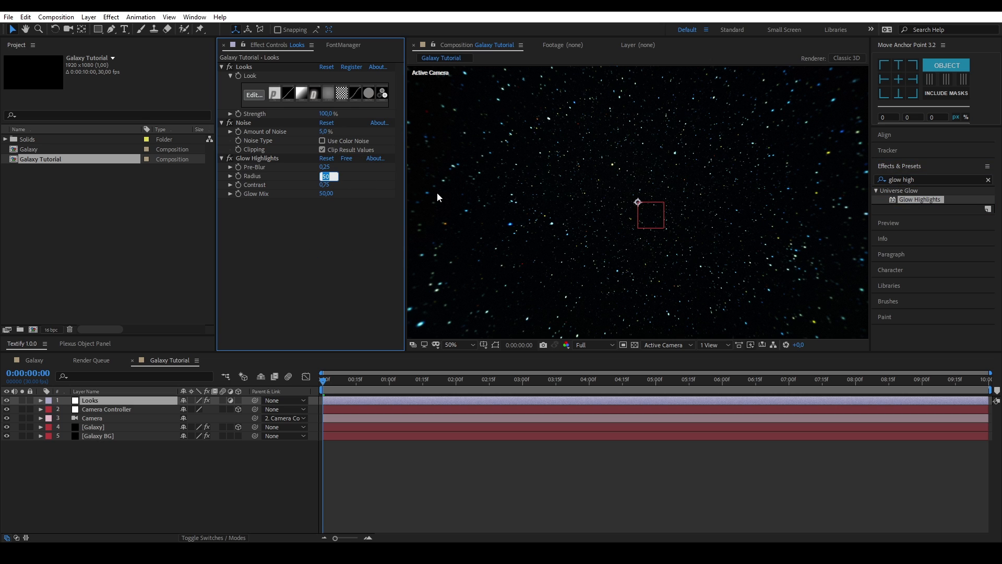
type("70")
key("Tab")
type("0,5")
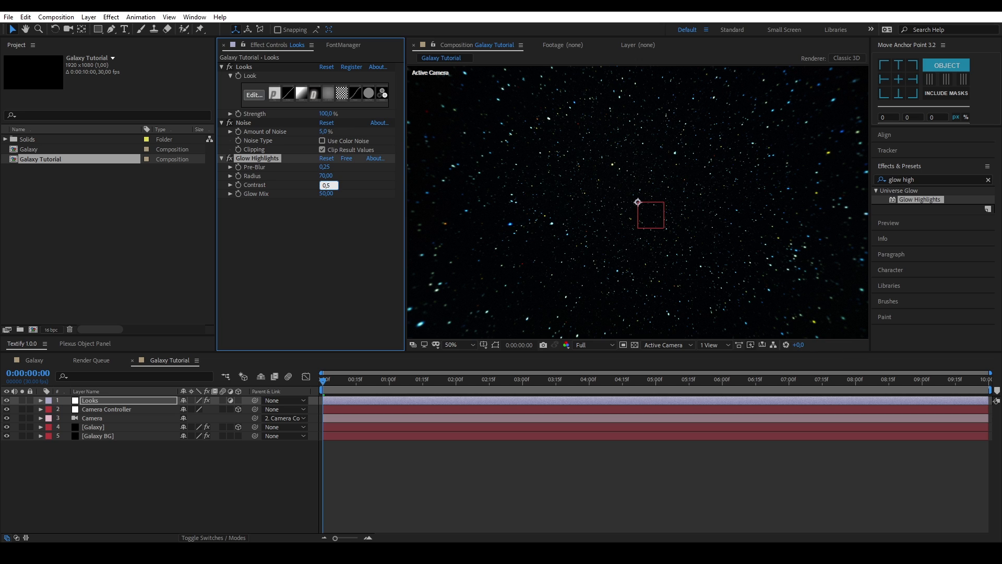
key("Tab")
type("80")
key("Return")
left_click(566, 469)
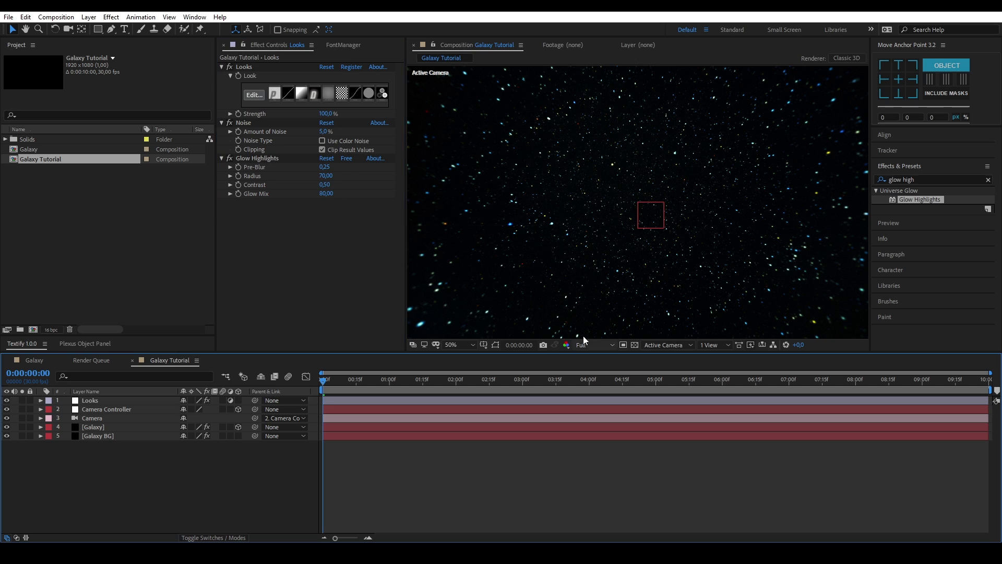
scroll(625, 255, "down", 2)
left_click_drag(330, 388, 384, 383)
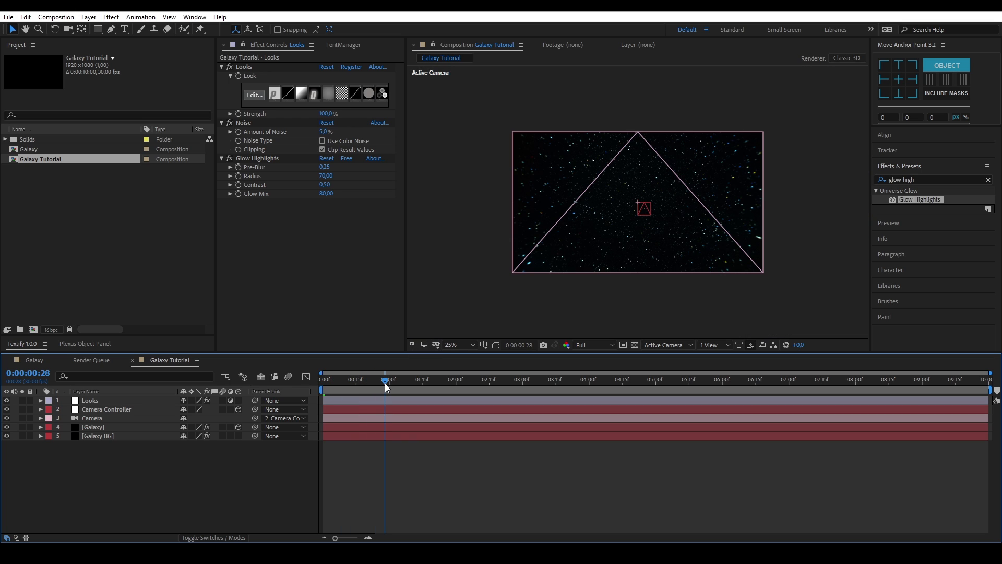
scroll(619, 234, "up", 2)
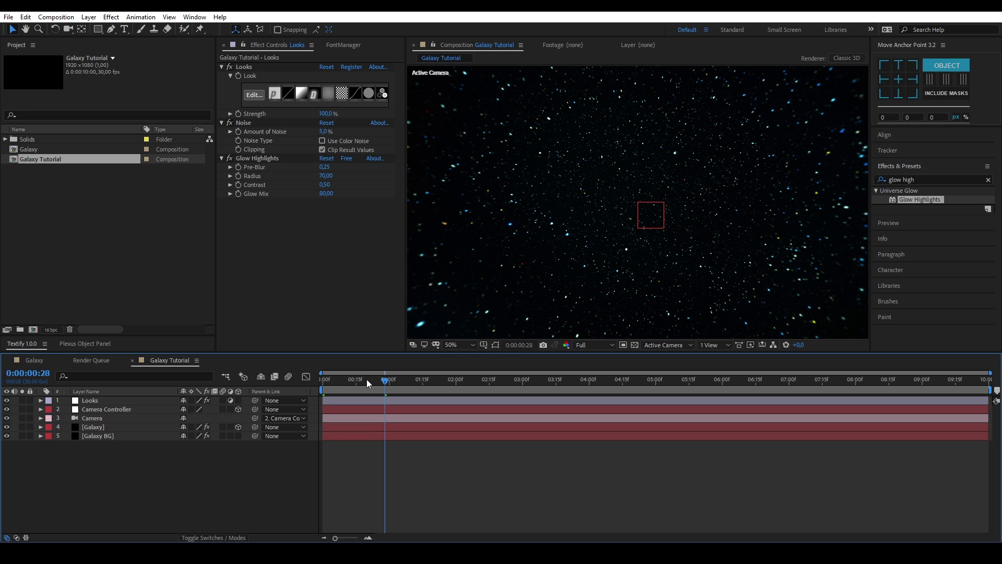
left_click_drag(366, 379, 323, 381)
Step: Start a new light layer named Ambient Light with the light type Ambient
right_click(185, 472)
mouse_move(278, 360)
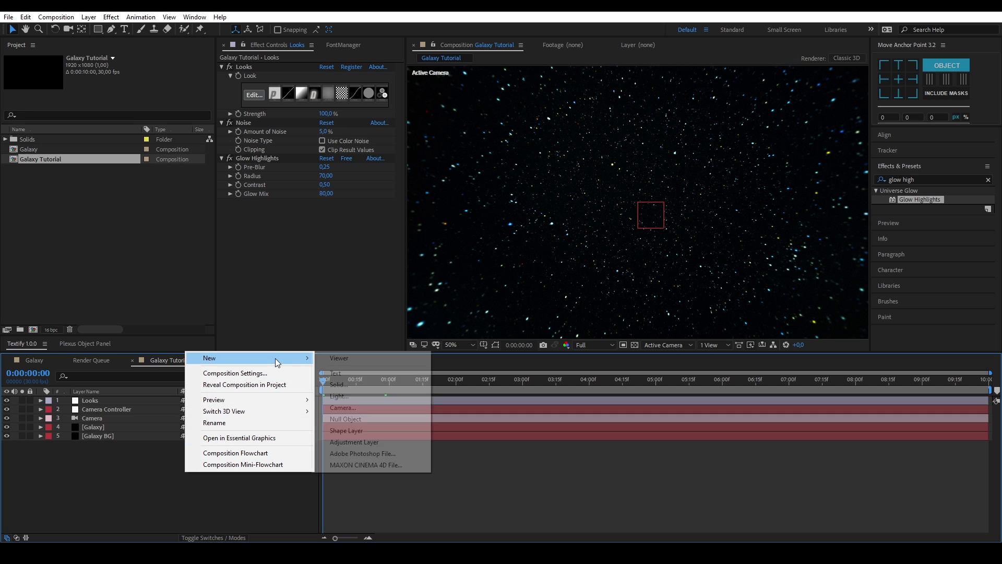
left_click(340, 395)
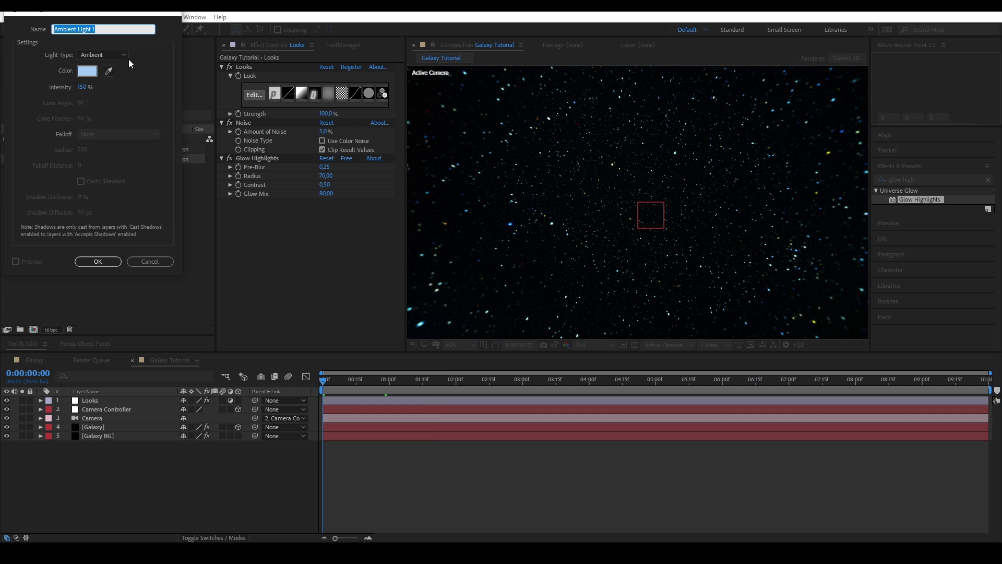
left_click(132, 30)
left_click(157, 111)
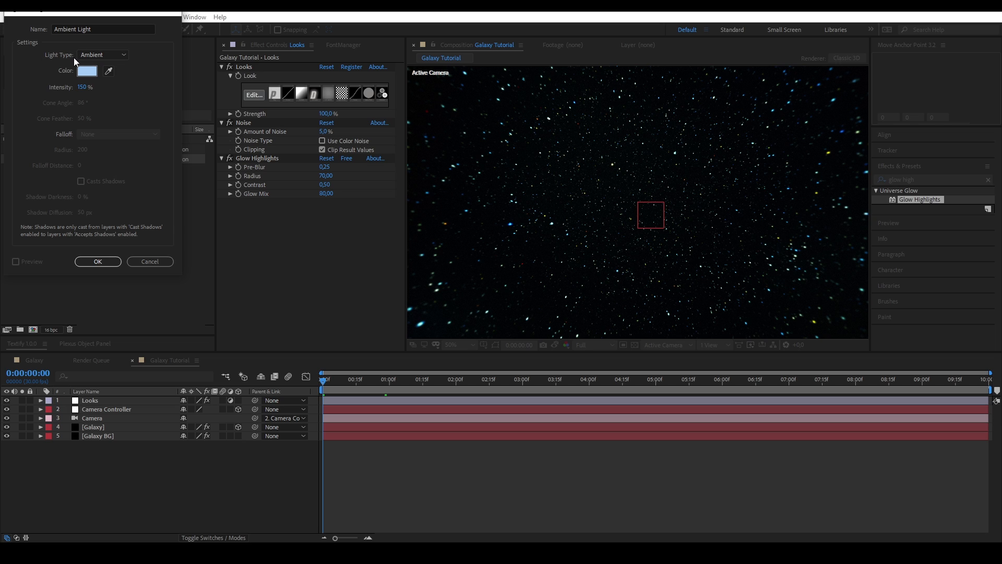
left_click(89, 55)
left_click(99, 99)
Step: Set the new light's color to pale blue A3D2F7 and create the light
left_click(89, 72)
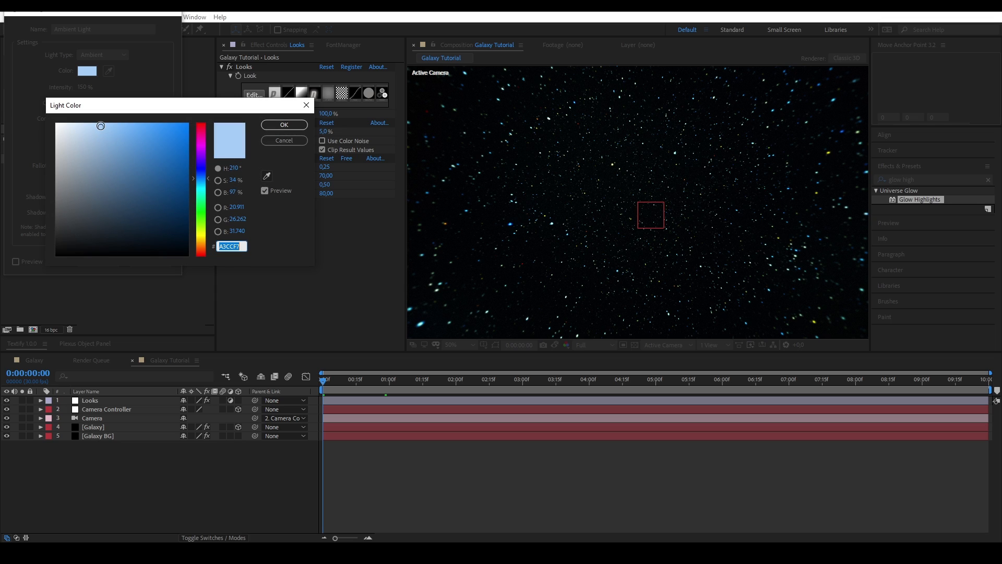
left_click(200, 125)
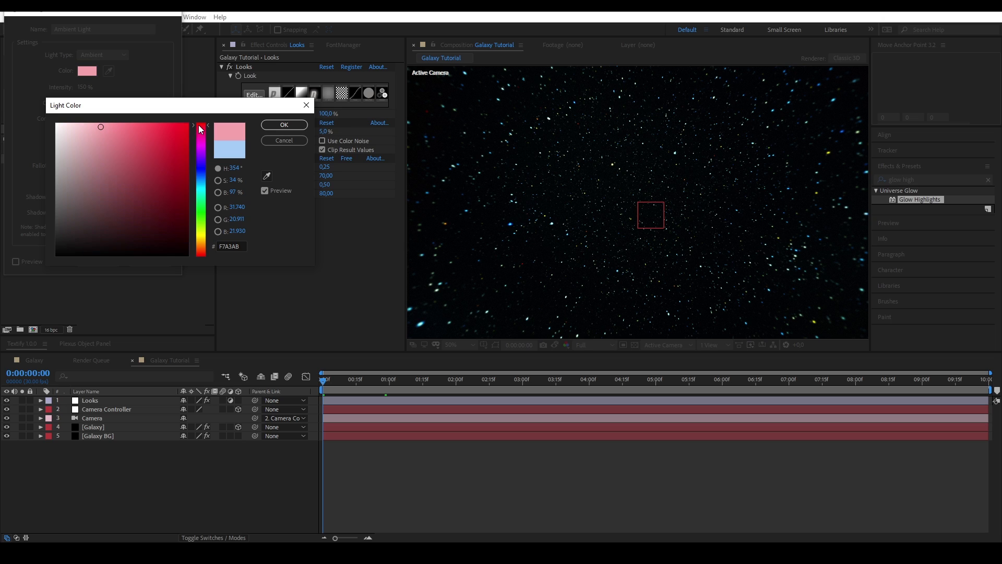
left_click(202, 180)
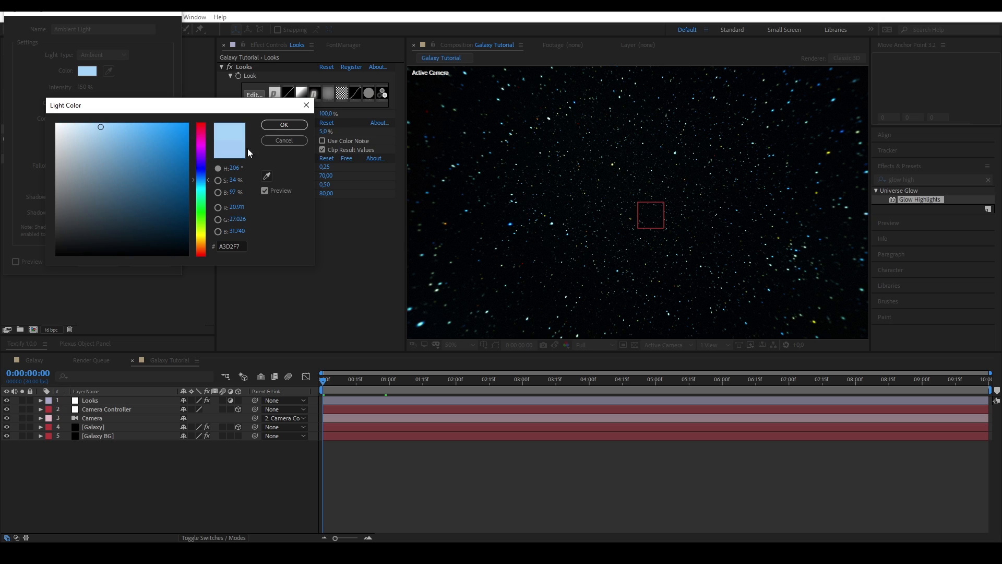
left_click(282, 125)
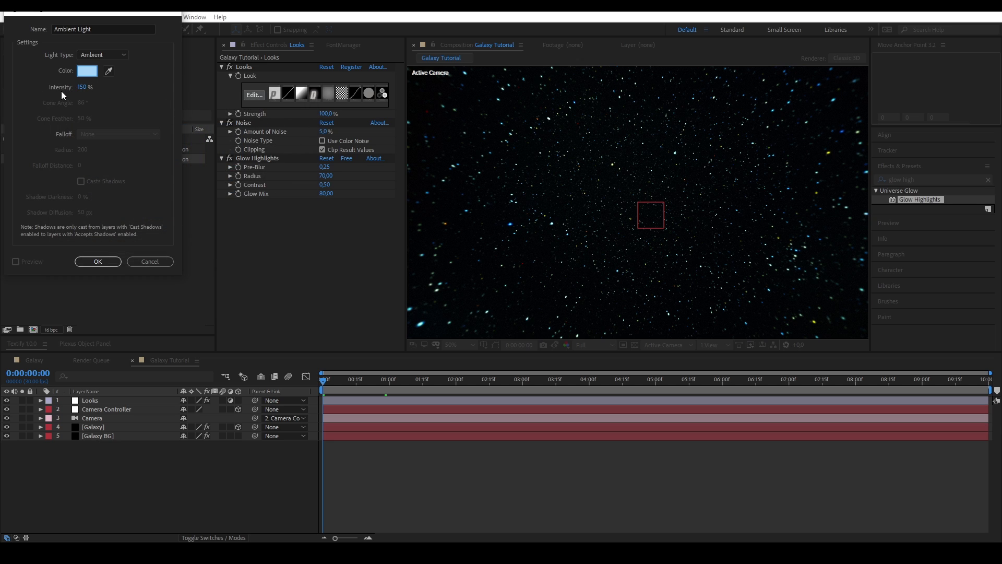
left_click(99, 262)
left_click(120, 478)
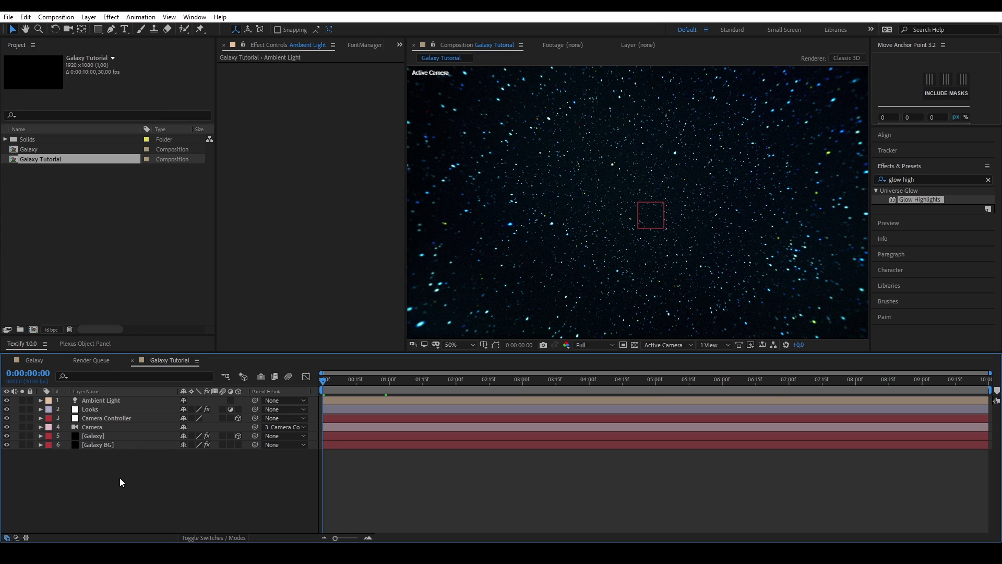
Step: Reopen the Ambient Light's settings and shift its color to the deeper blue 7CB8E6
key("comma")
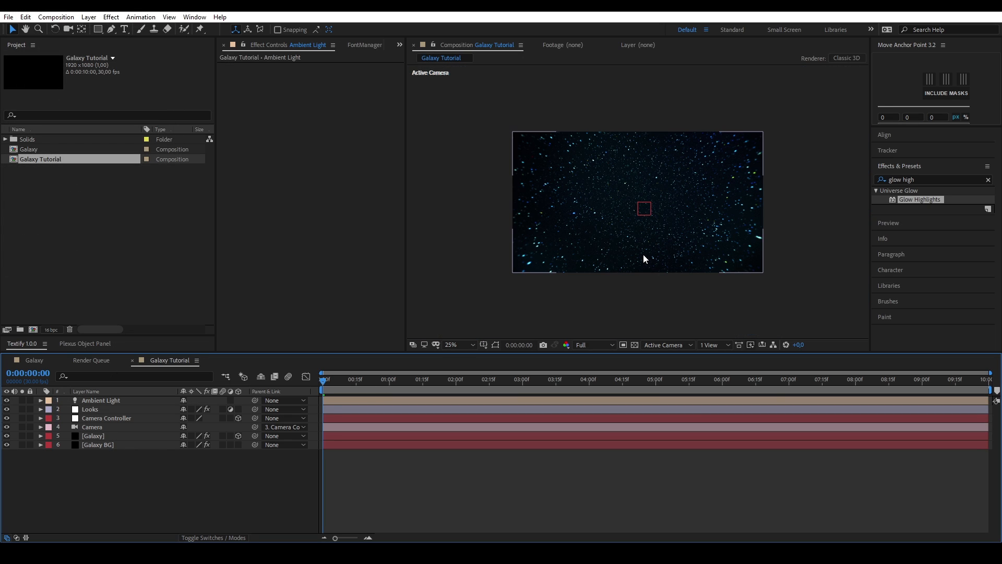
scroll(656, 246, "up", 2)
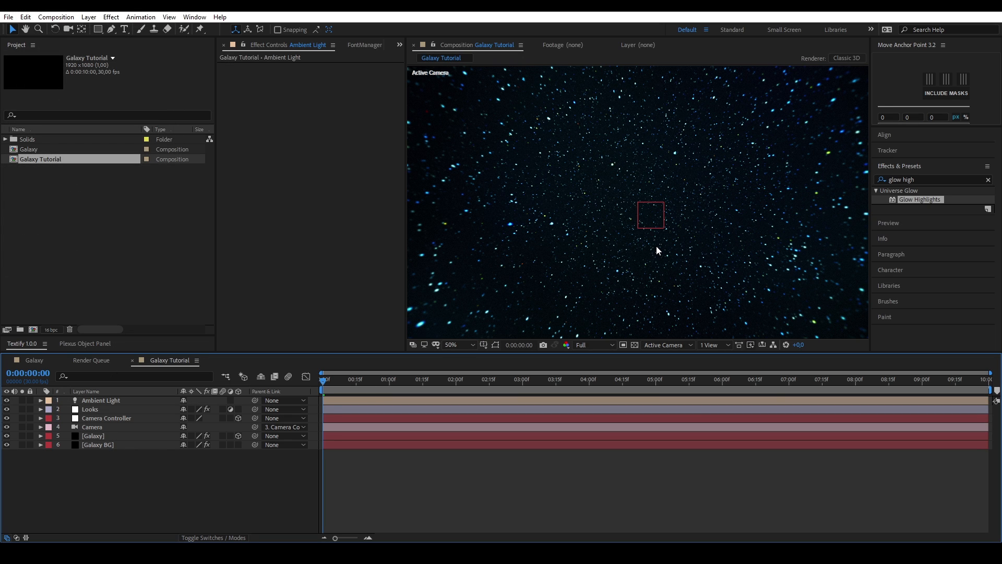
key("space")
mouse_move(656, 251)
left_mouse_down()
mouse_move(629, 253)
mouse_move(655, 249)
left_mouse_up()
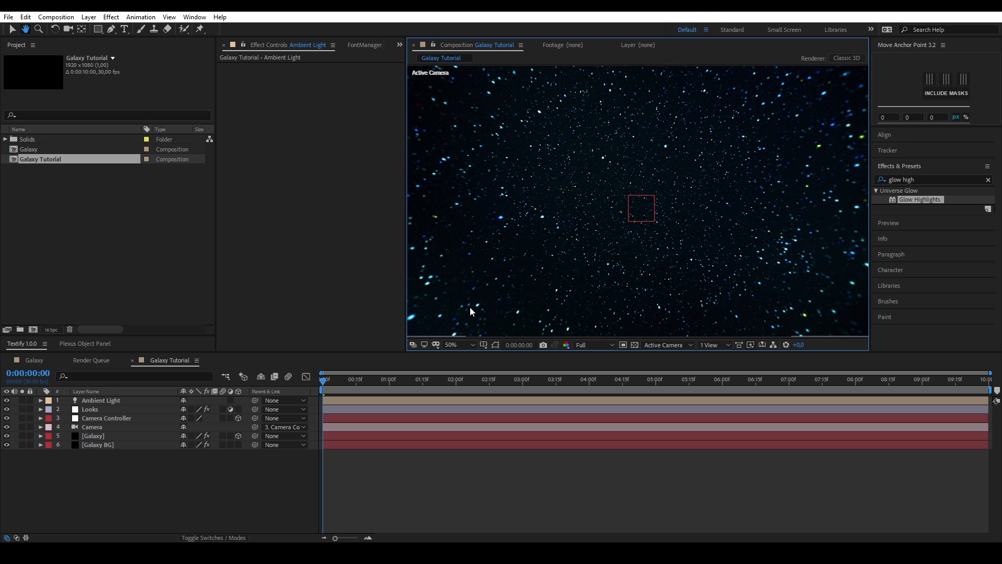
double_click(94, 400)
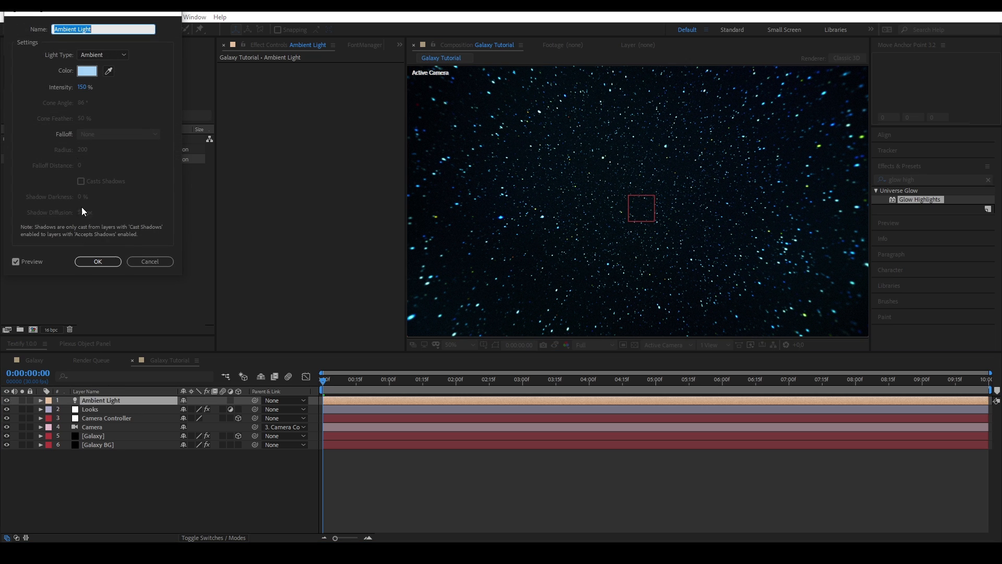
left_click(84, 70)
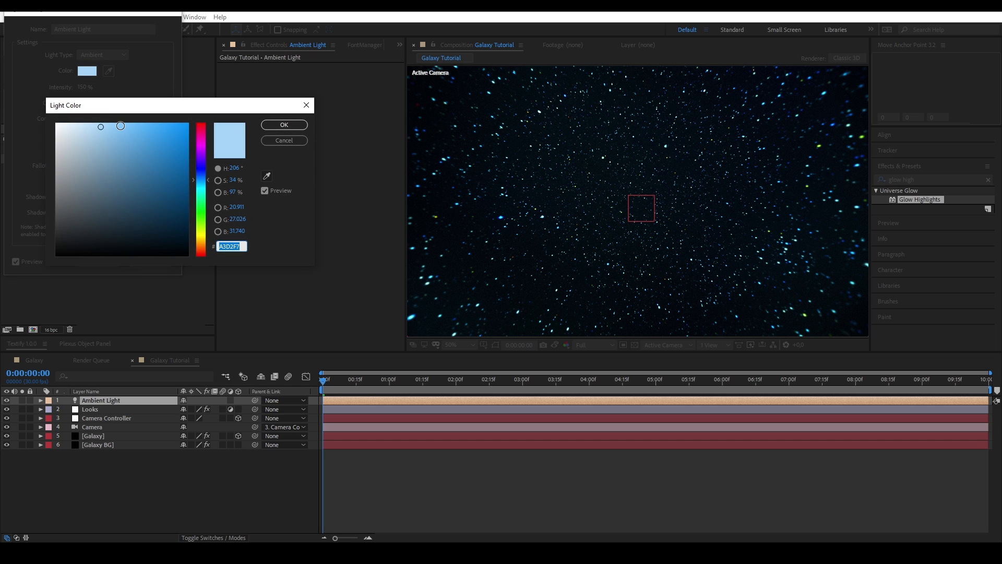
mouse_move(122, 130)
left_mouse_down()
mouse_move(151, 137)
mouse_move(117, 136)
left_mouse_up()
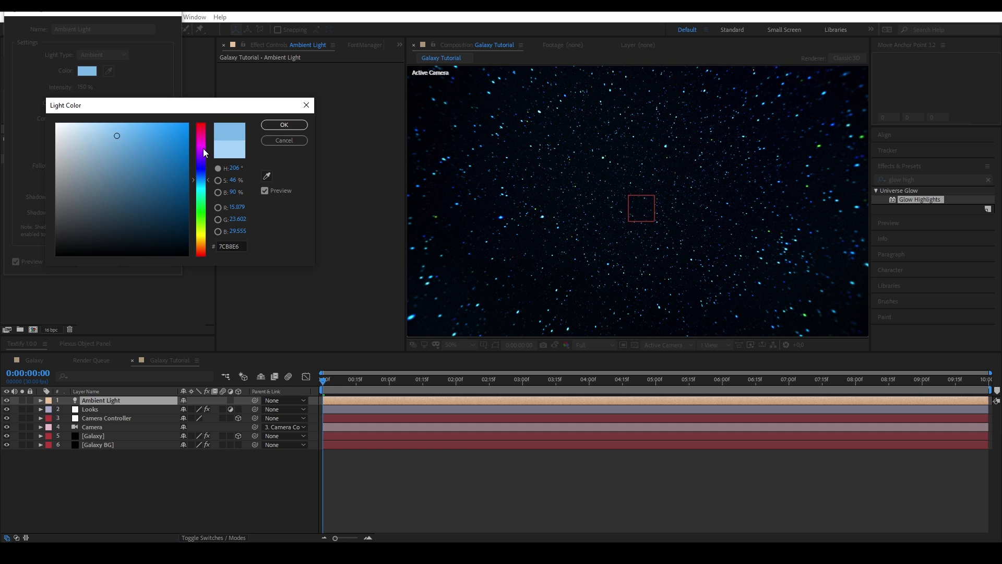
Step: Try a pink-red hue for the light color, darkening it to 490613
left_click(201, 128)
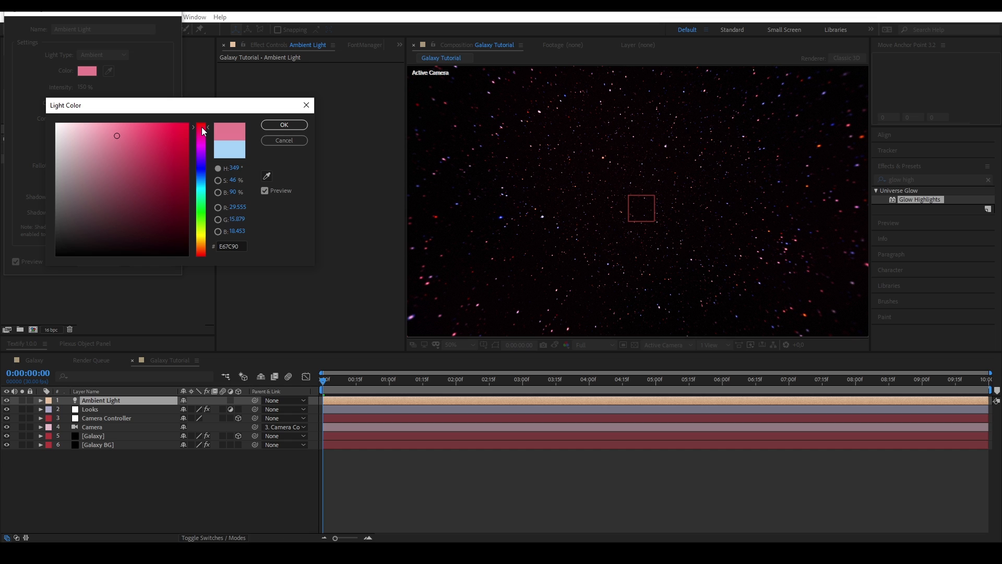
left_click(150, 145)
left_click_drag(159, 173, 177, 218)
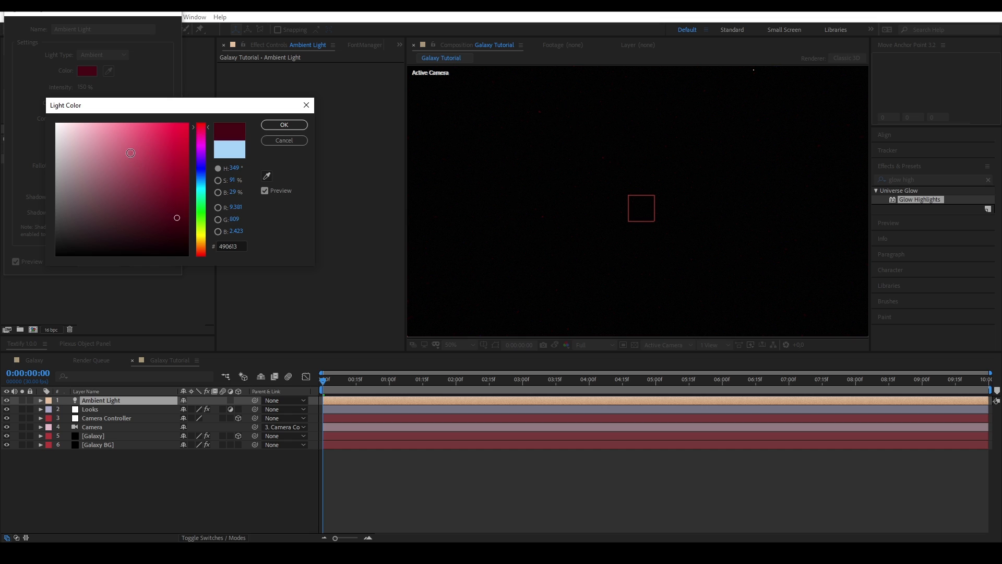
Step: Set the Ambient Light's color to light blue 8ACDF4 and apply the light settings
left_click(113, 128)
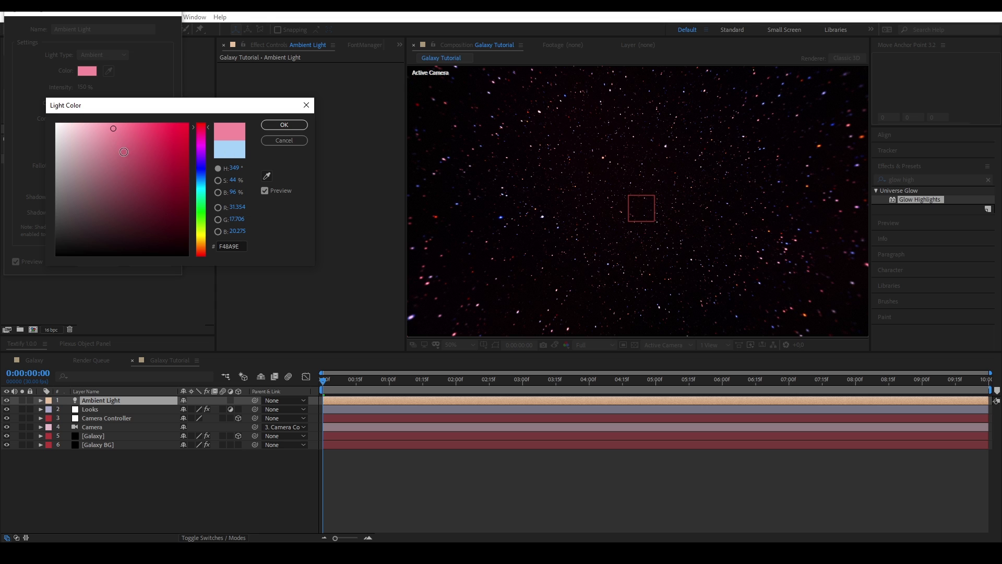
left_click(200, 180)
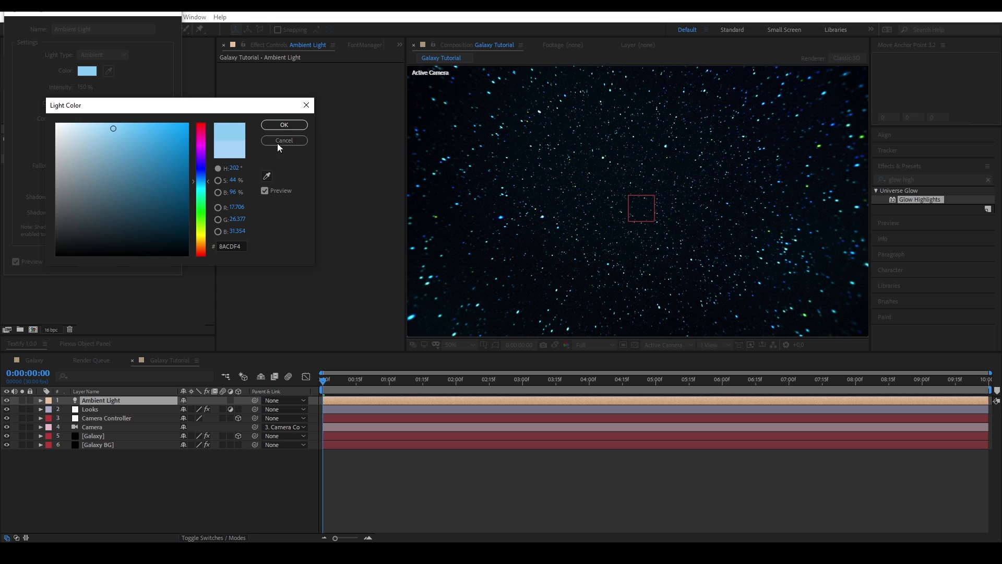
left_click(281, 125)
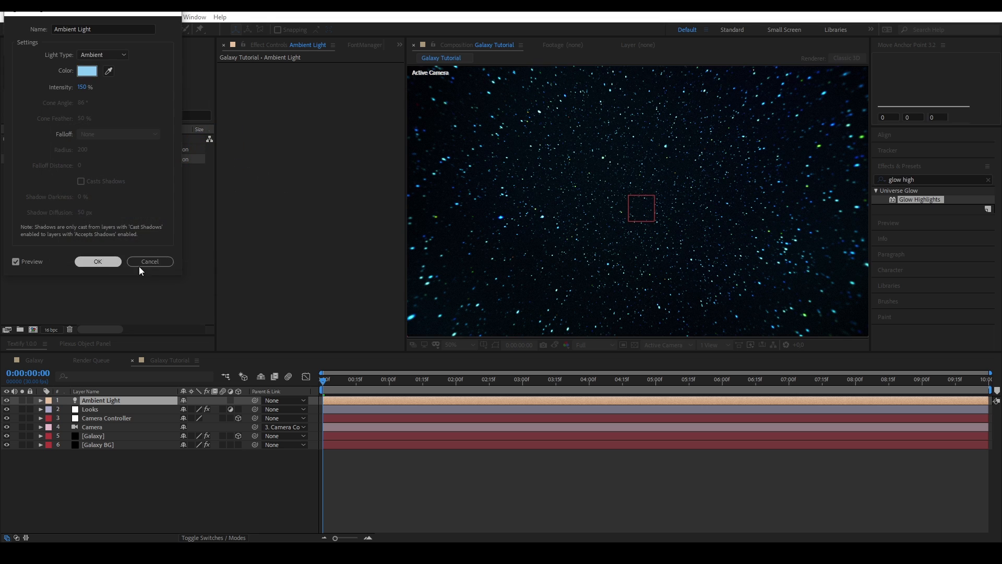
left_click(98, 263)
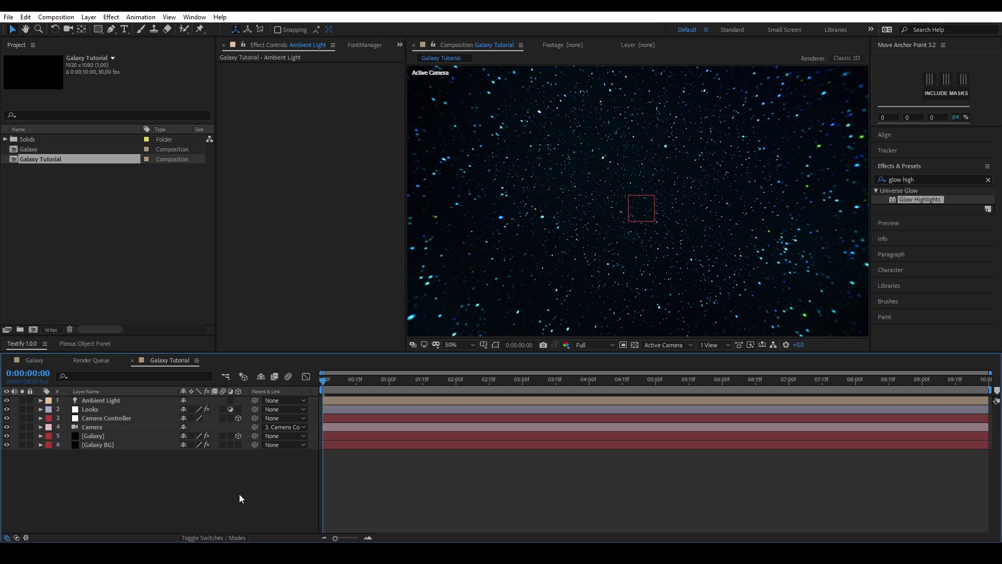
Step: Set the Camera Controller's Z Position to -600 and keyframe it at the start of the composition
left_click(117, 418)
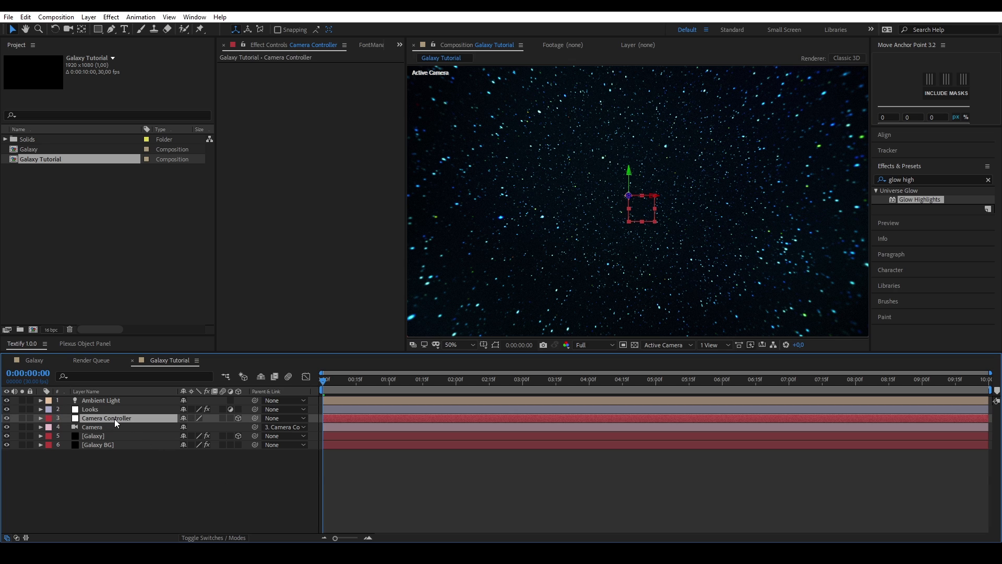
key("p")
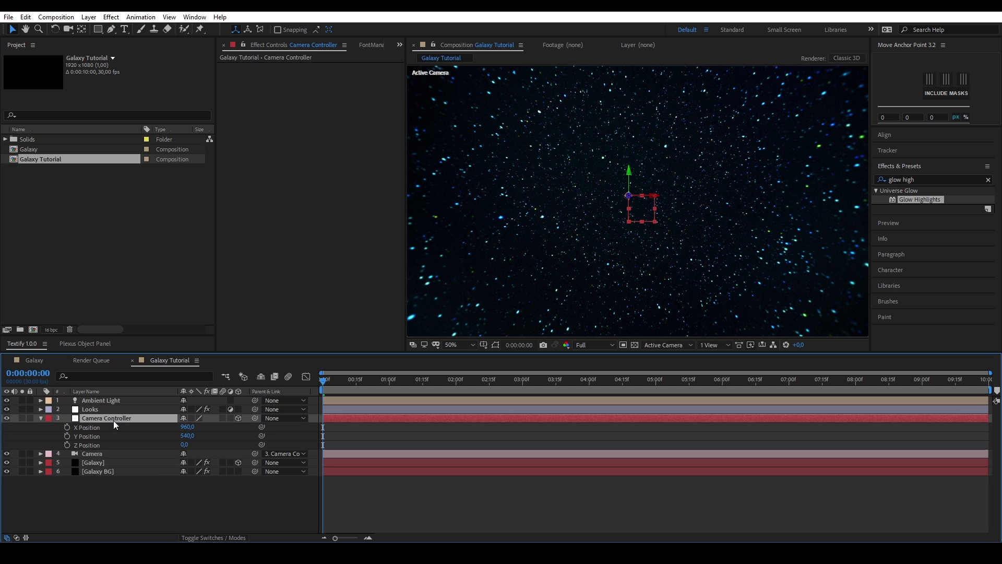
left_click(184, 445)
type("-600")
key("Return")
key("comma")
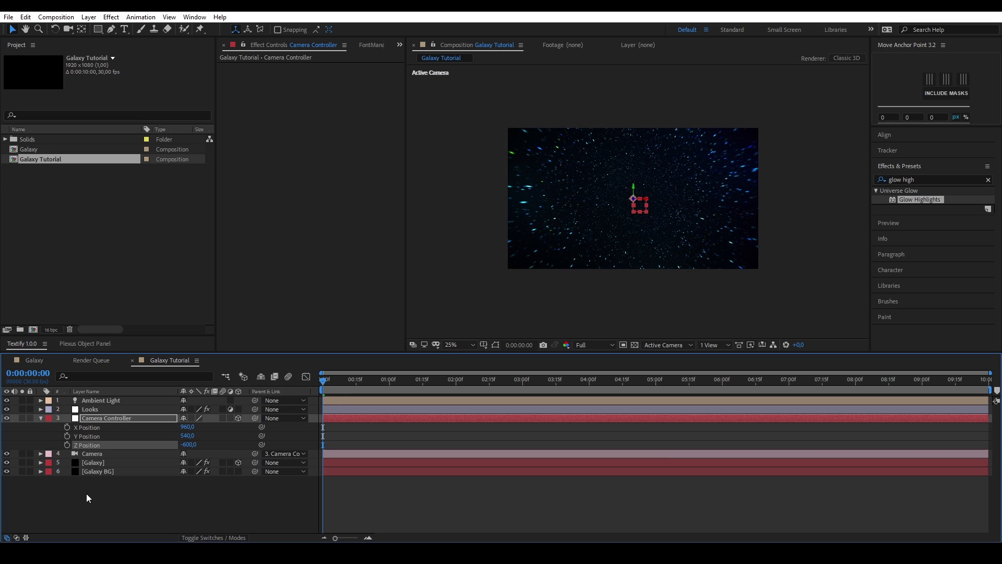
left_click(66, 444)
Step: Add a Camera Controller Z Position keyframe of -300 at 0:00:09:29
left_click(986, 381)
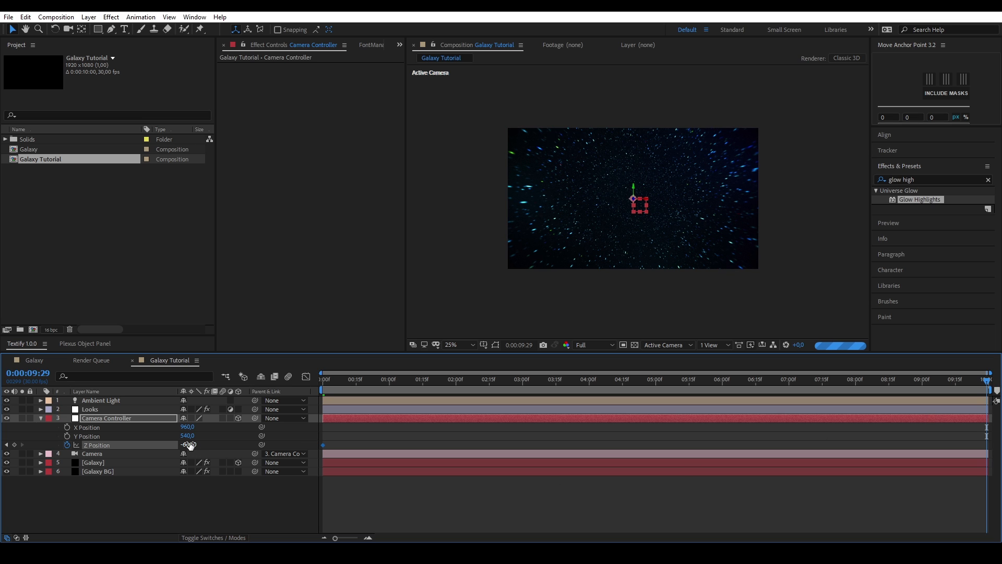
left_click(189, 444)
type("-")
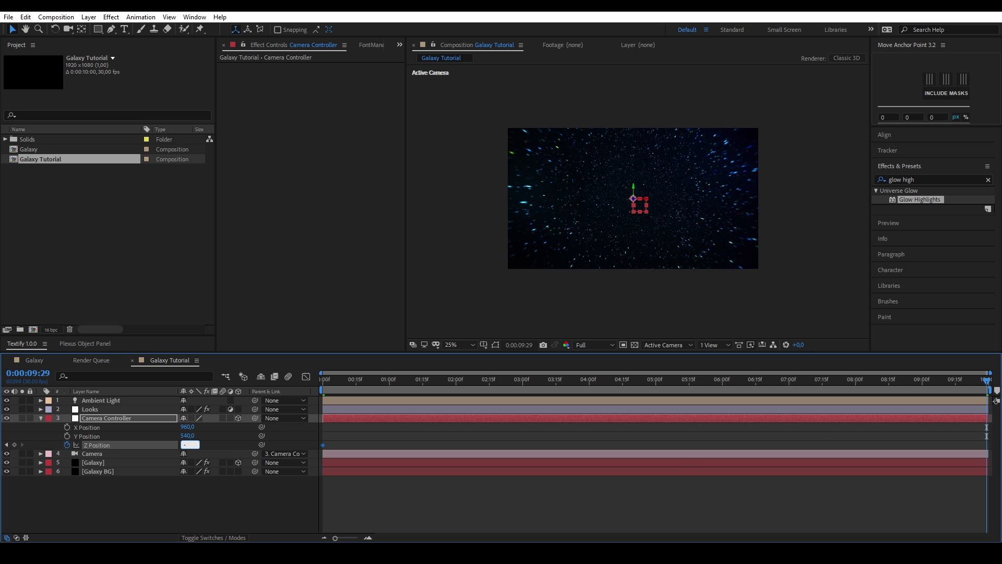
type("300")
key("Return")
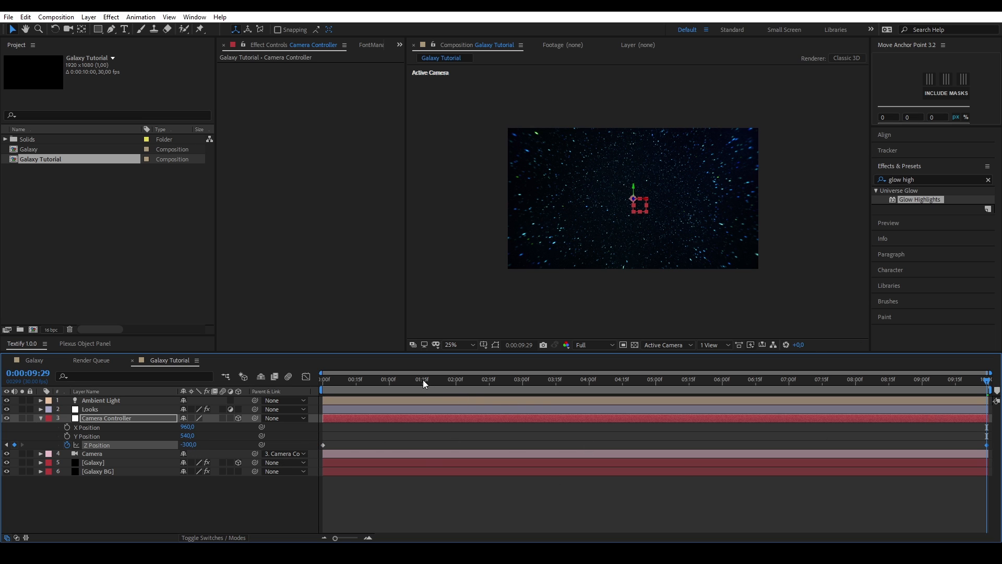
left_click_drag(424, 384, 448, 383)
left_click(651, 492)
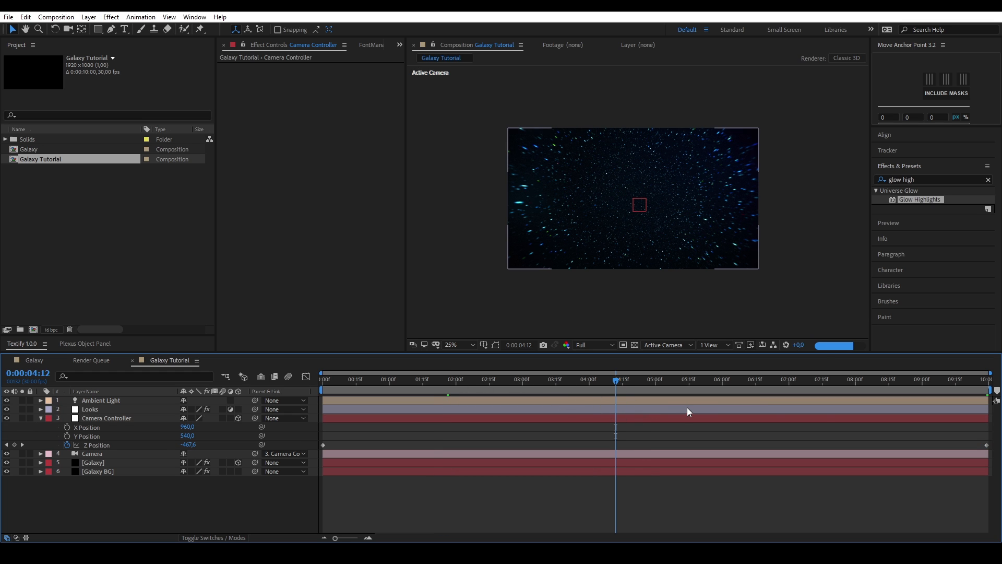
left_click(825, 389)
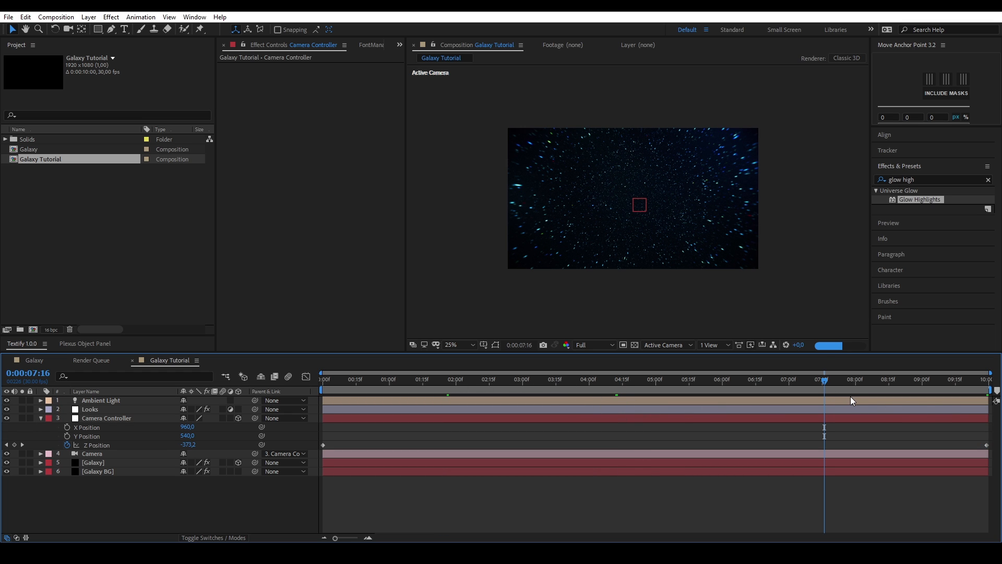
left_click(901, 389)
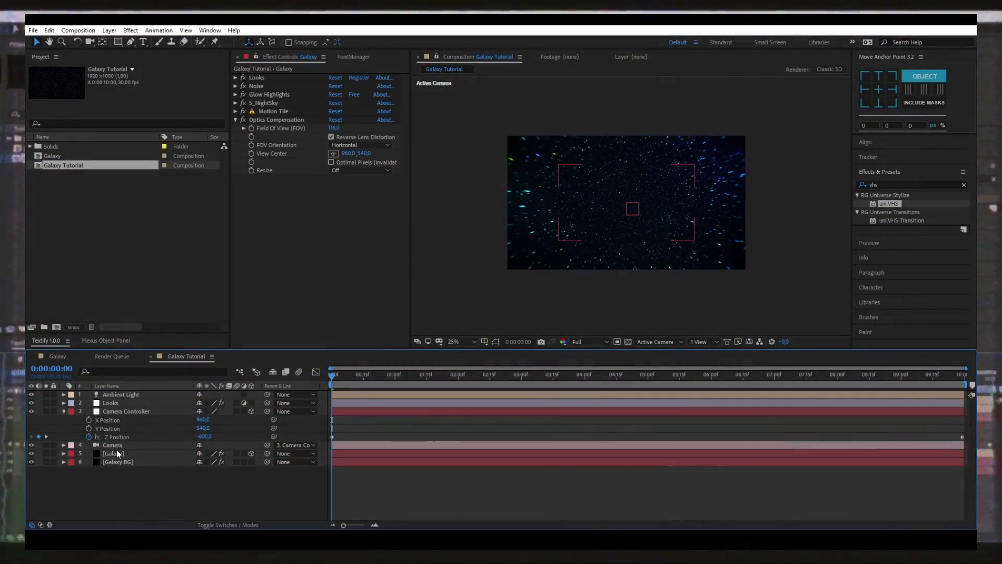
Step: Show the layer blending modes and set the Galaxy layer above Galaxy BG to Add
left_click(218, 524)
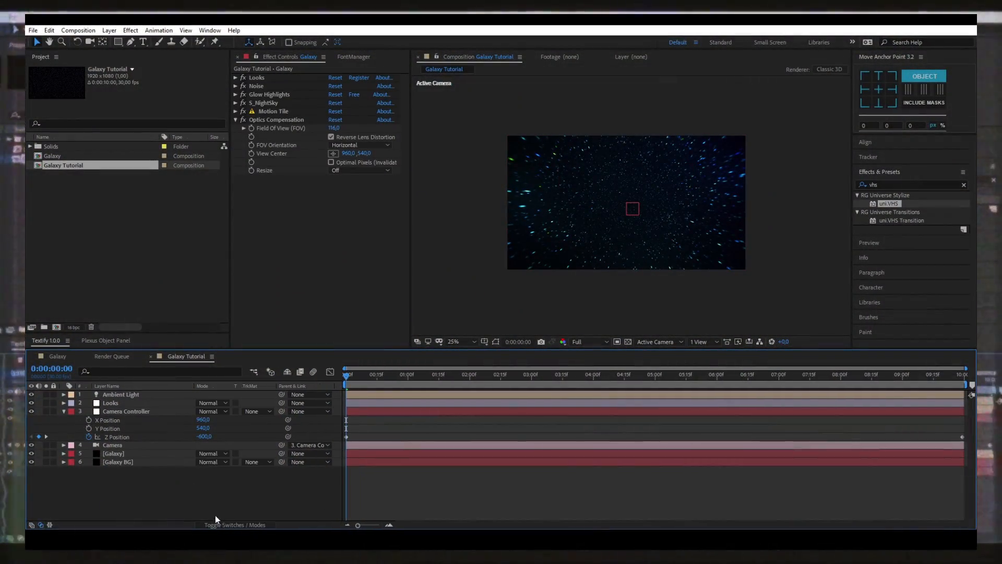
left_click(215, 456)
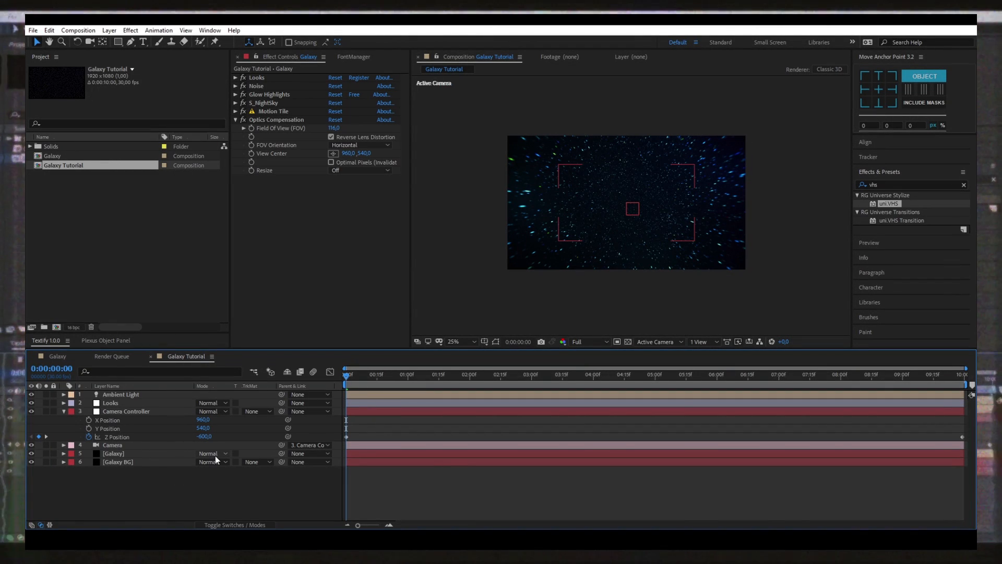
left_click(254, 127)
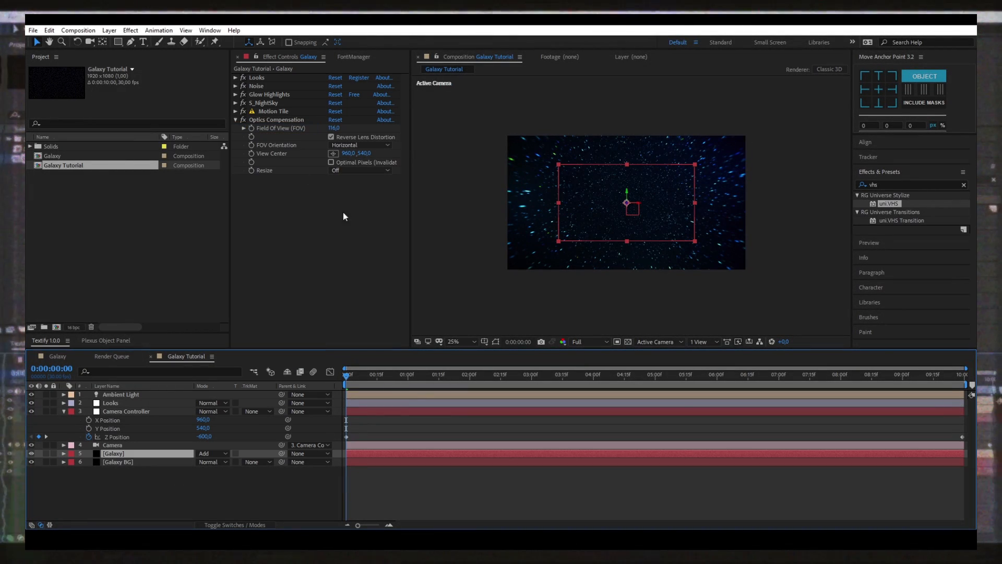
left_click(124, 462)
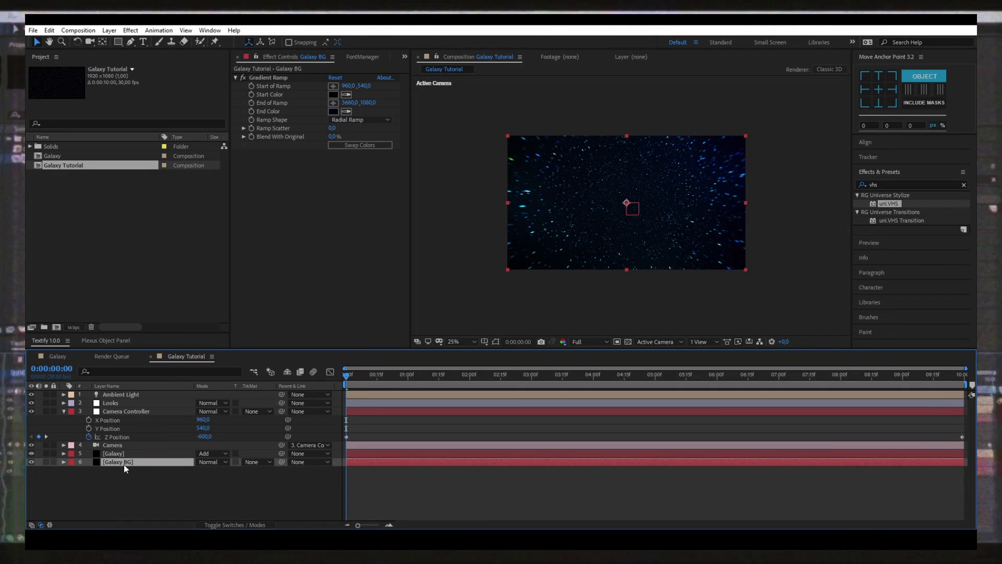
left_click(113, 453)
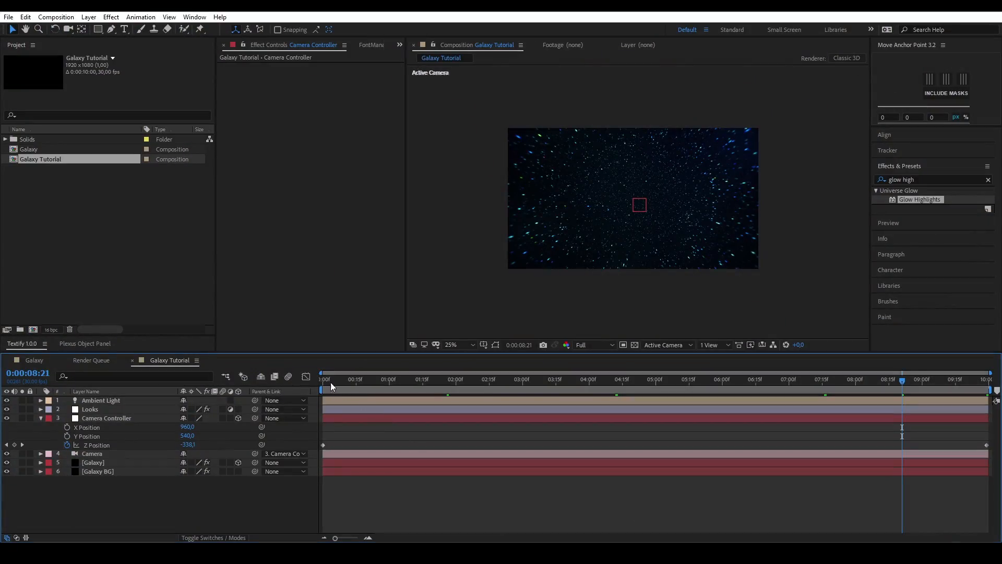
Step: Return the current time to the start of the Galaxy Tutorial composition
left_click(323, 381)
left_click(272, 511)
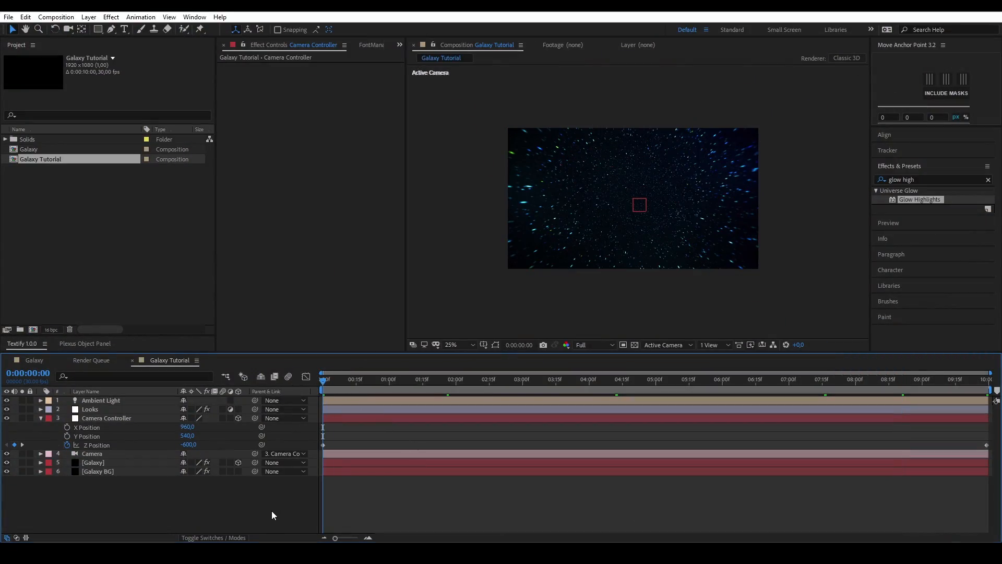